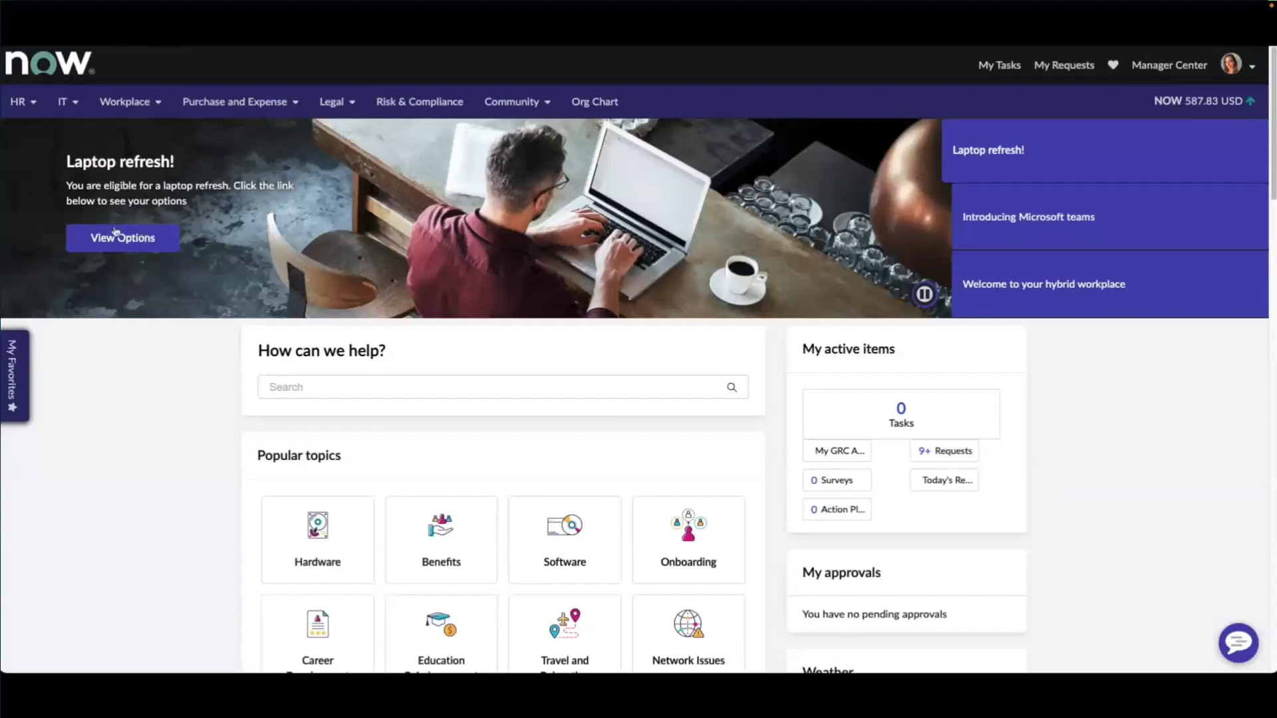
# Step: Scroll down to Reserve a Desks and open Advanced reservations for desks
pyautogui.scroll(-4, 229, 408)
pyautogui.scroll(-14, 230, 408)
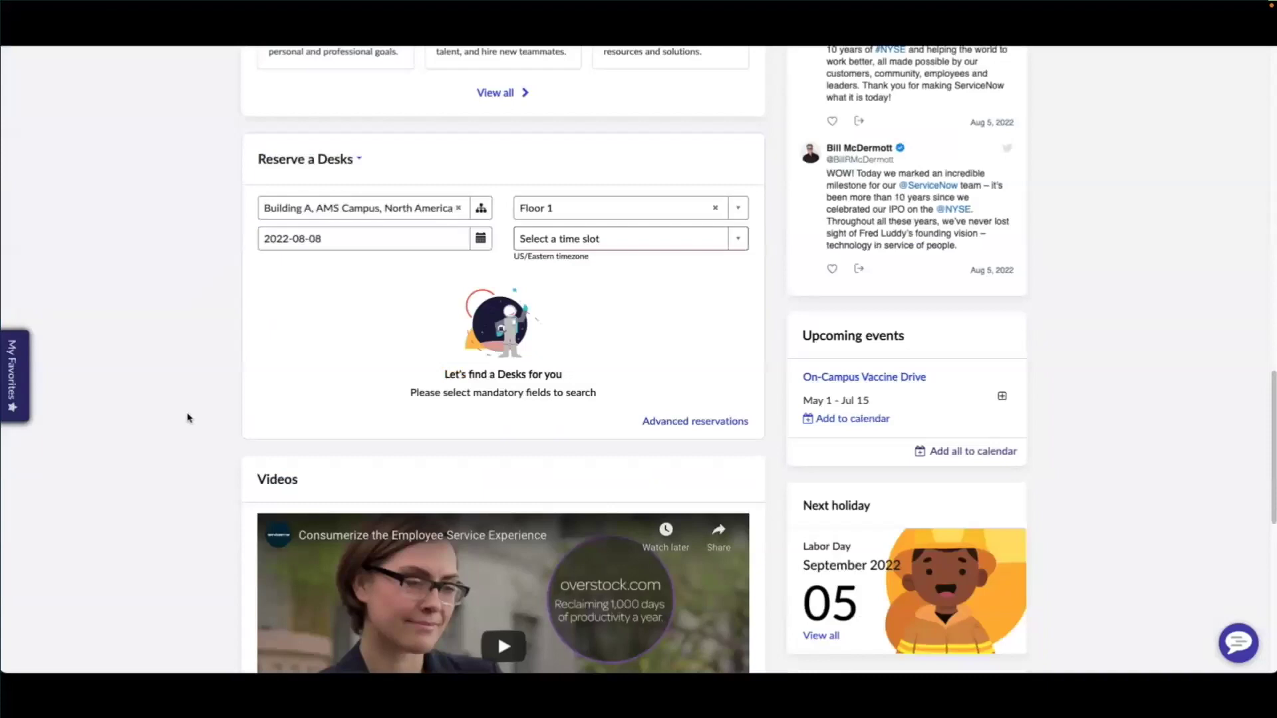
pyautogui.click(703, 428)
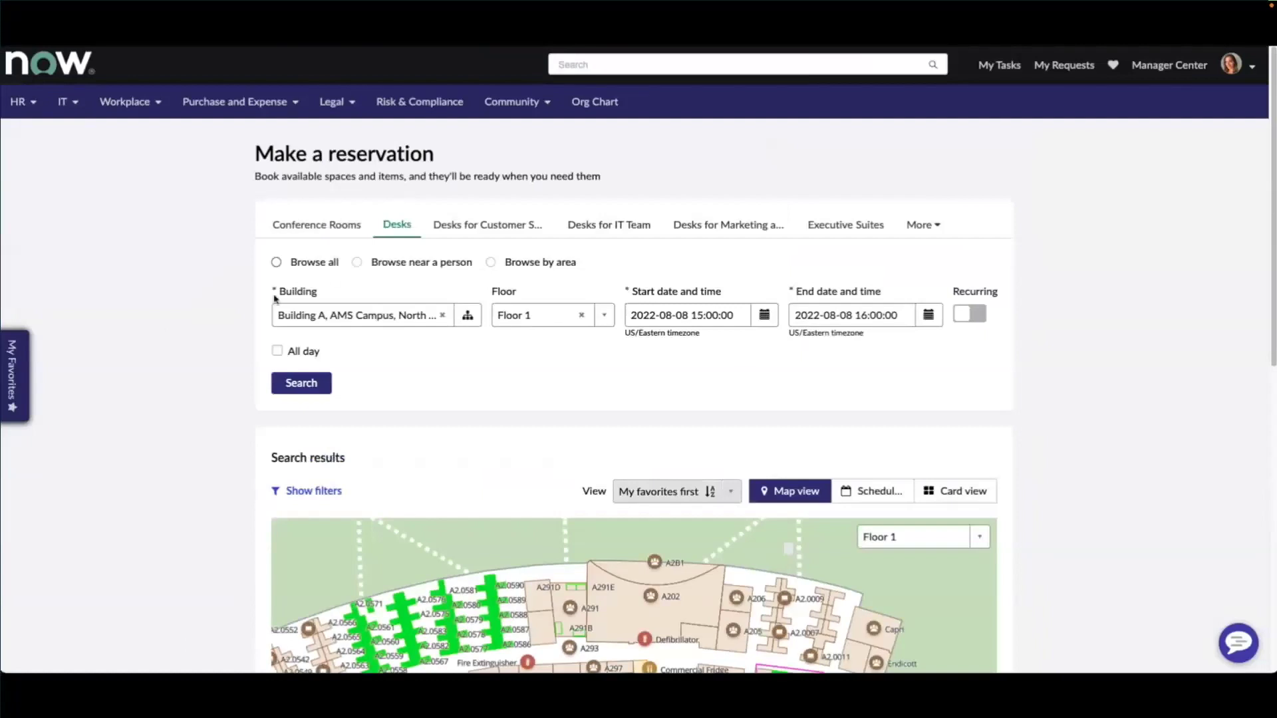
# Step: Search Building A desks by area, keeping IT as the chosen area
pyautogui.click(602, 319)
pyautogui.click(532, 262)
pyautogui.click(604, 318)
pyautogui.click(542, 406)
pyautogui.click(321, 388)
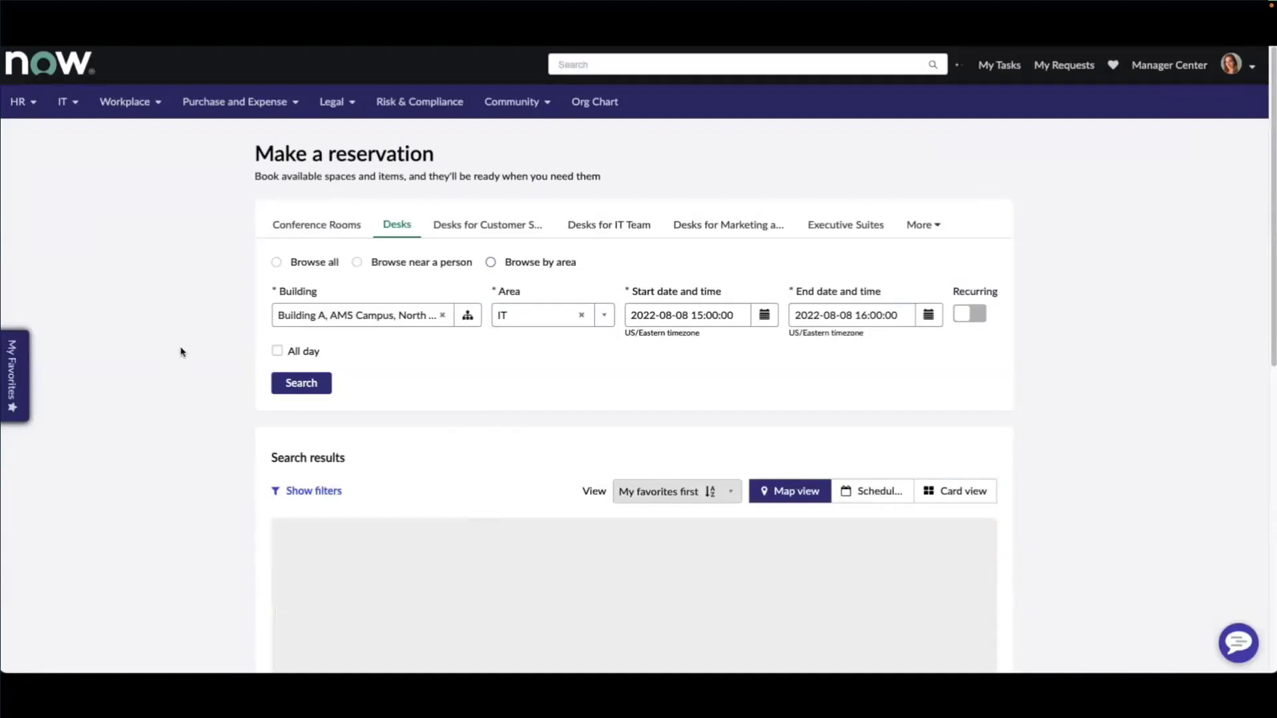
# Step: Zoom and scroll the floor map to examine the IT desks around A2.0018
pyautogui.scroll(-1, 182, 352)
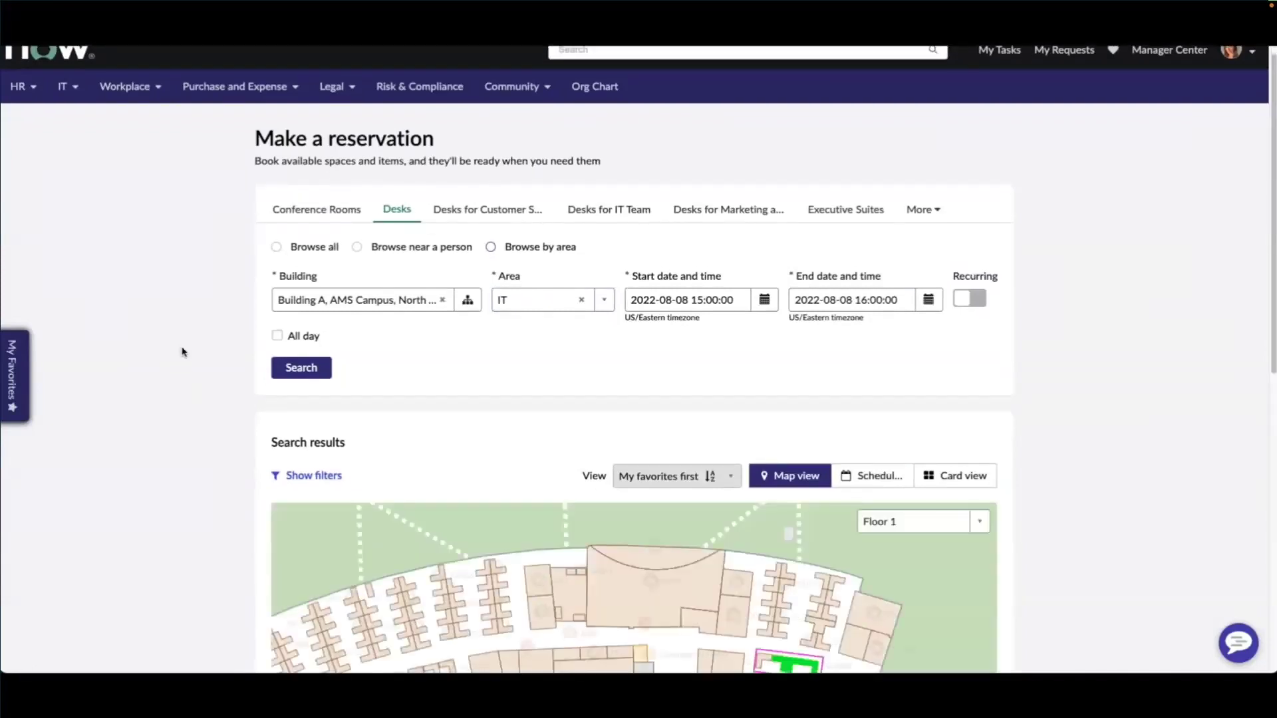
pyautogui.scroll(-5, 182, 353)
pyautogui.scroll(-5, 183, 353)
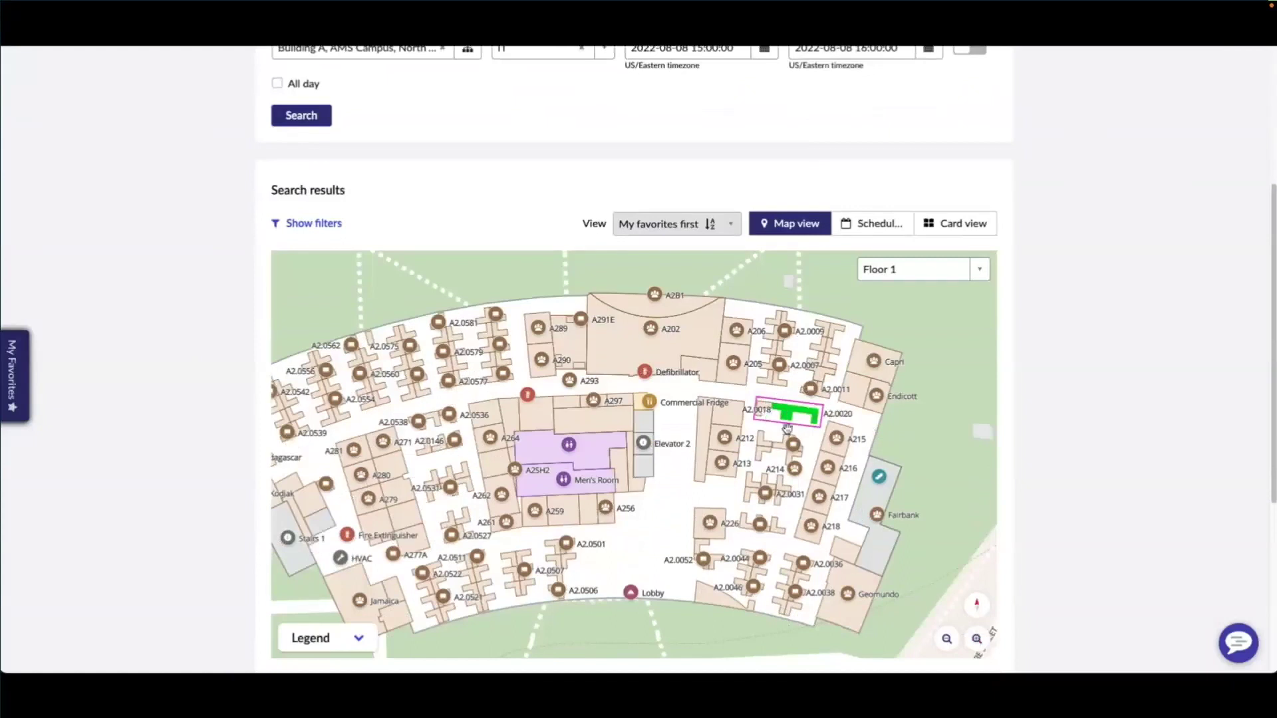
pyautogui.scroll(2, 795, 430)
pyautogui.scroll(2, 801, 429)
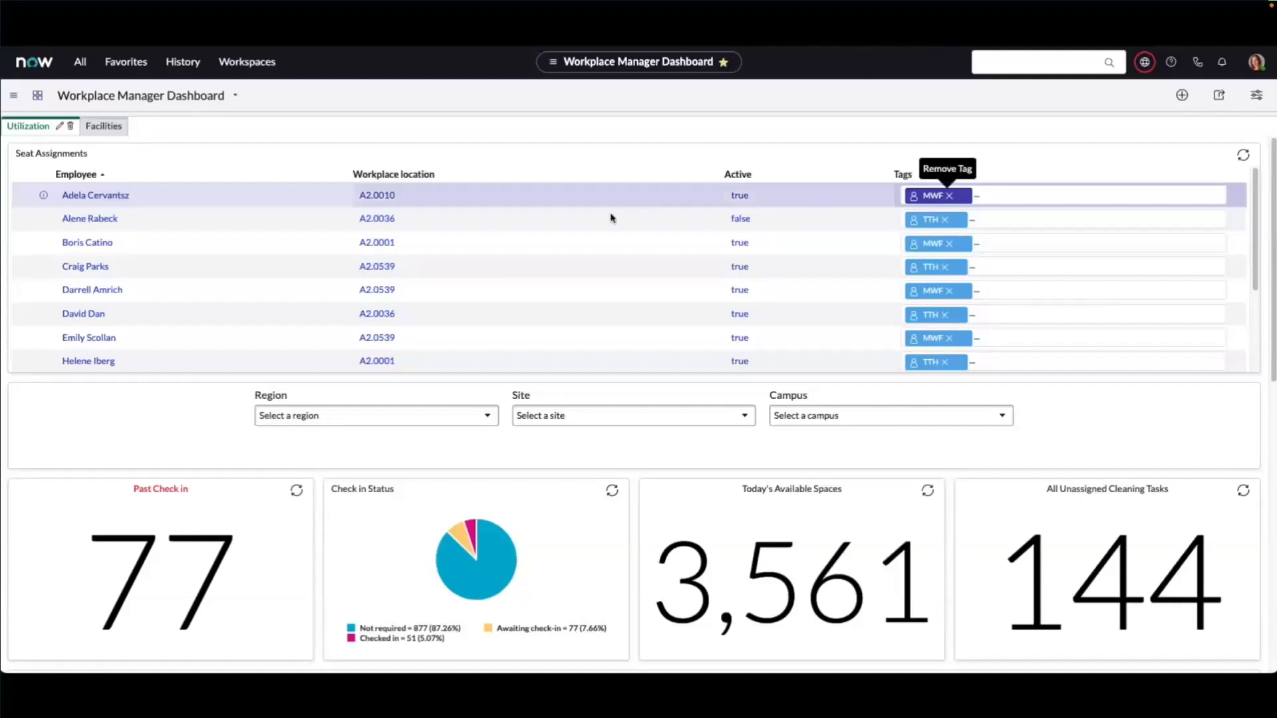
# Step: Set the dashboard Region to AMS and review 1,312 available spaces and 7 cleaning tasks
pyautogui.scroll(-3, 389, 289)
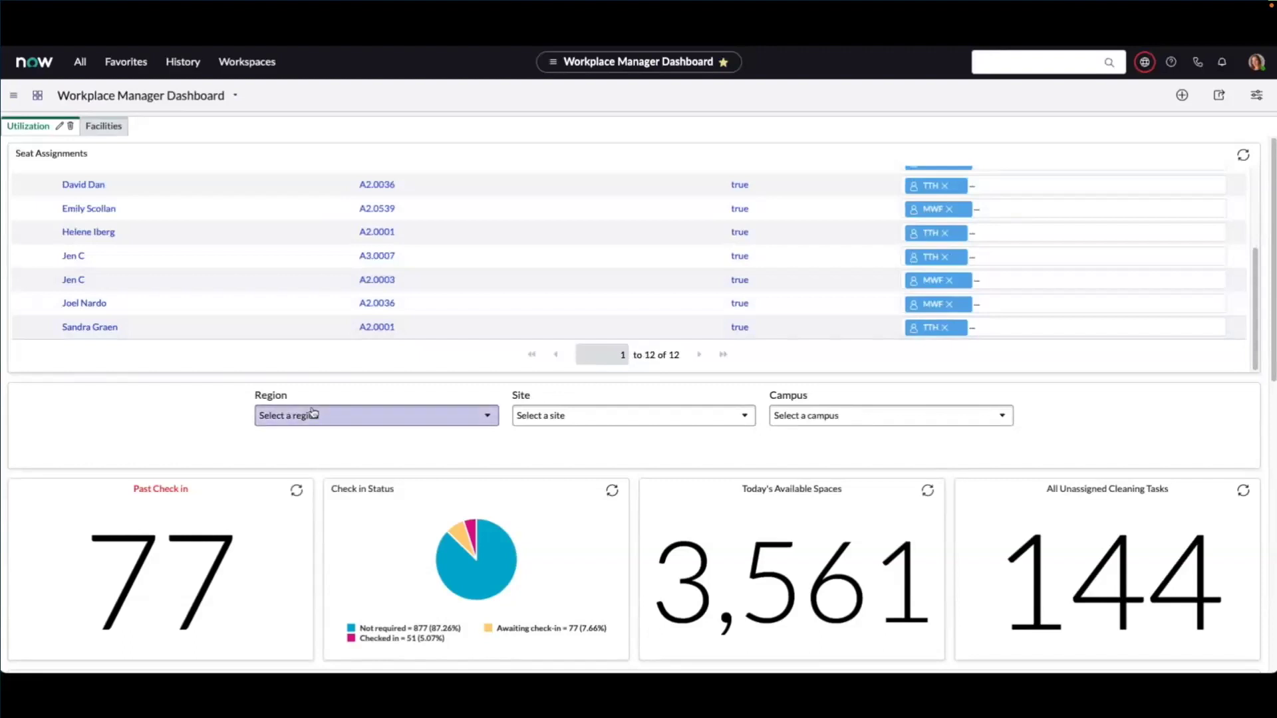
pyautogui.scroll(-2, 288, 384)
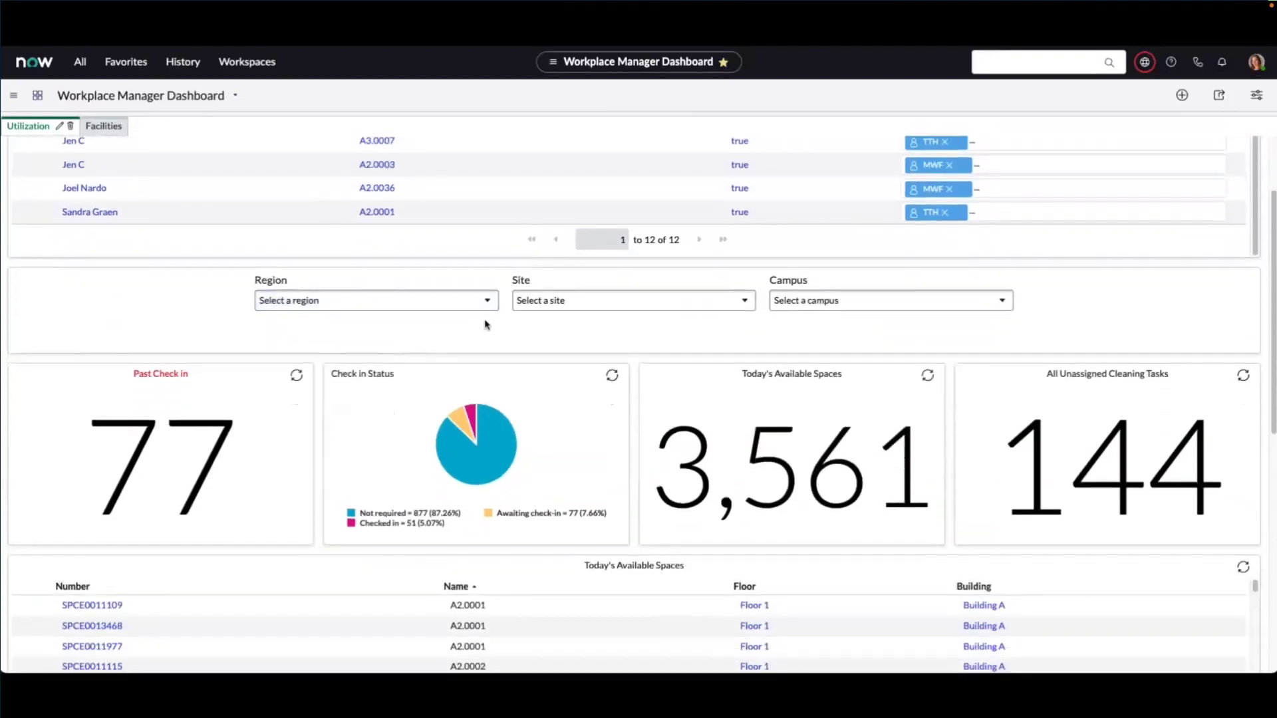
pyautogui.click(486, 338)
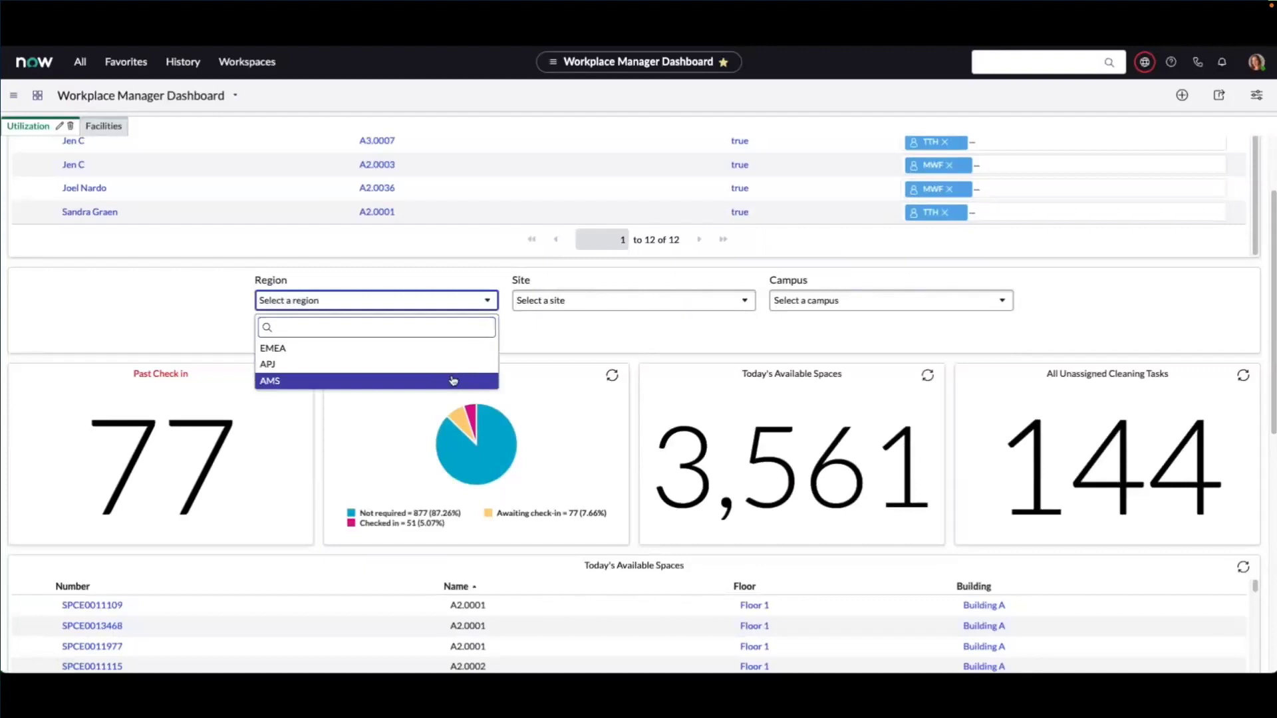
pyautogui.click(455, 380)
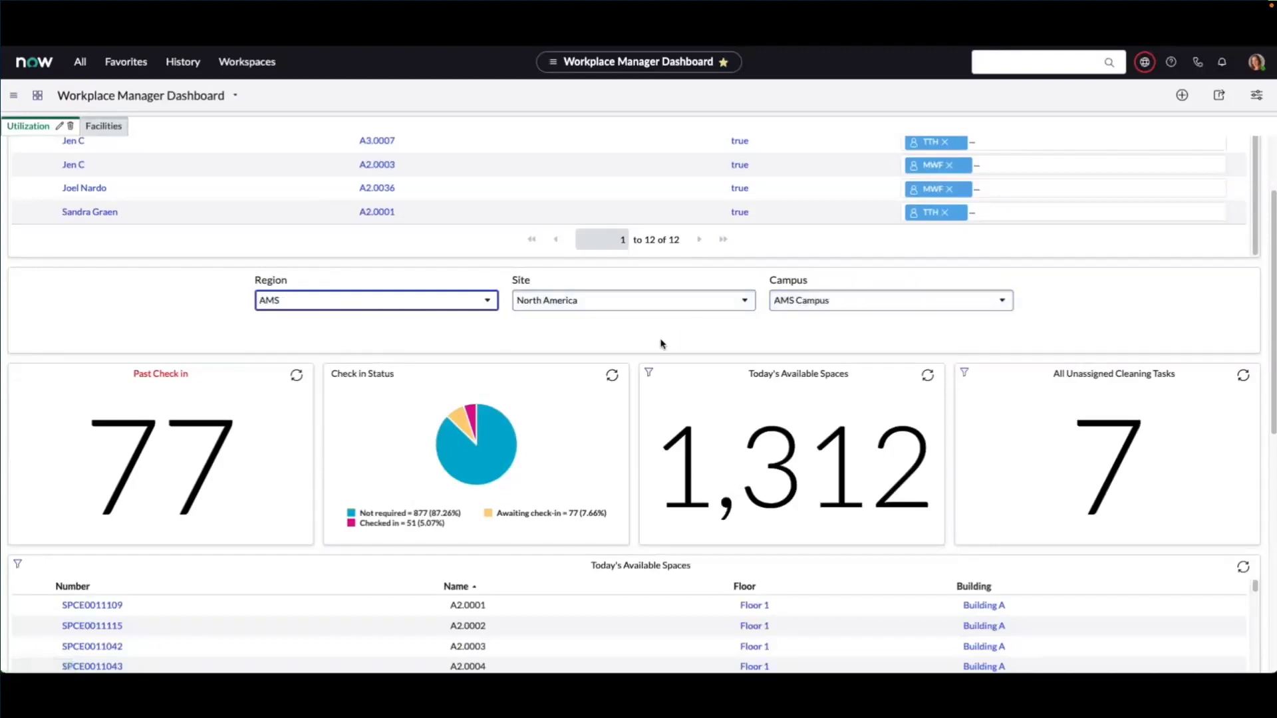
pyautogui.scroll(-2, 634, 345)
pyautogui.scroll(-2, 634, 344)
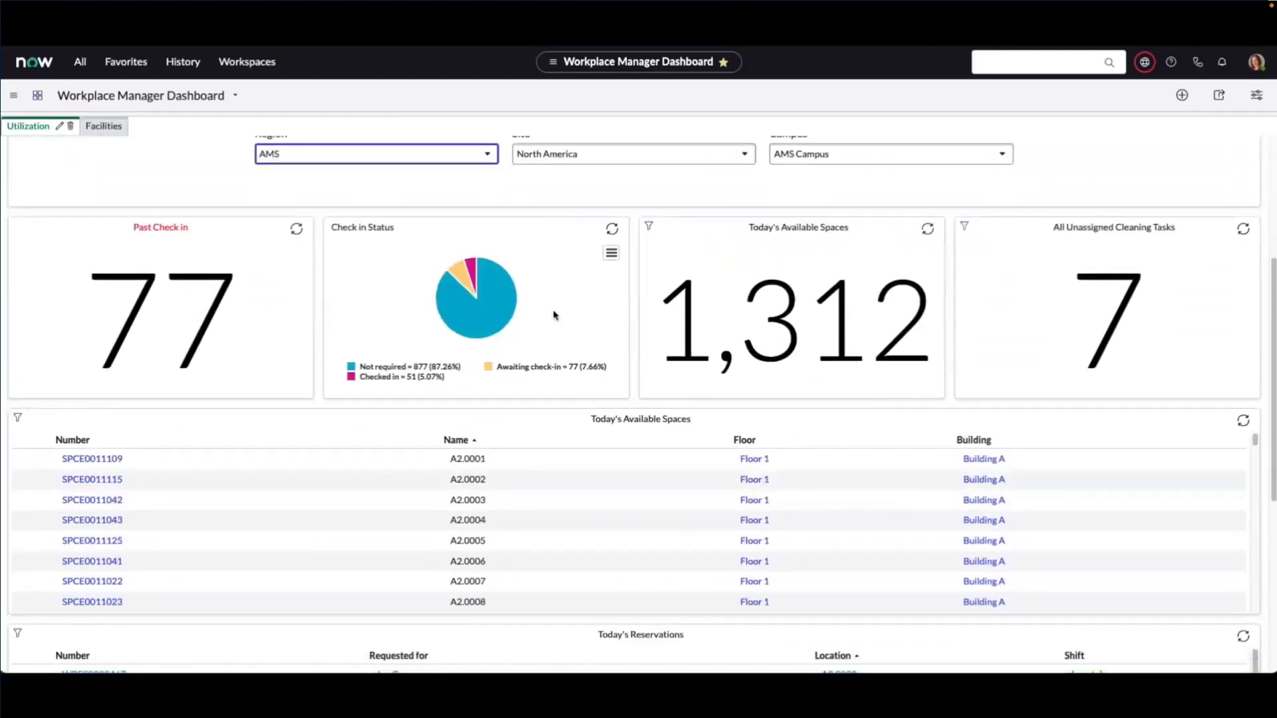
pyautogui.scroll(-1, 328, 399)
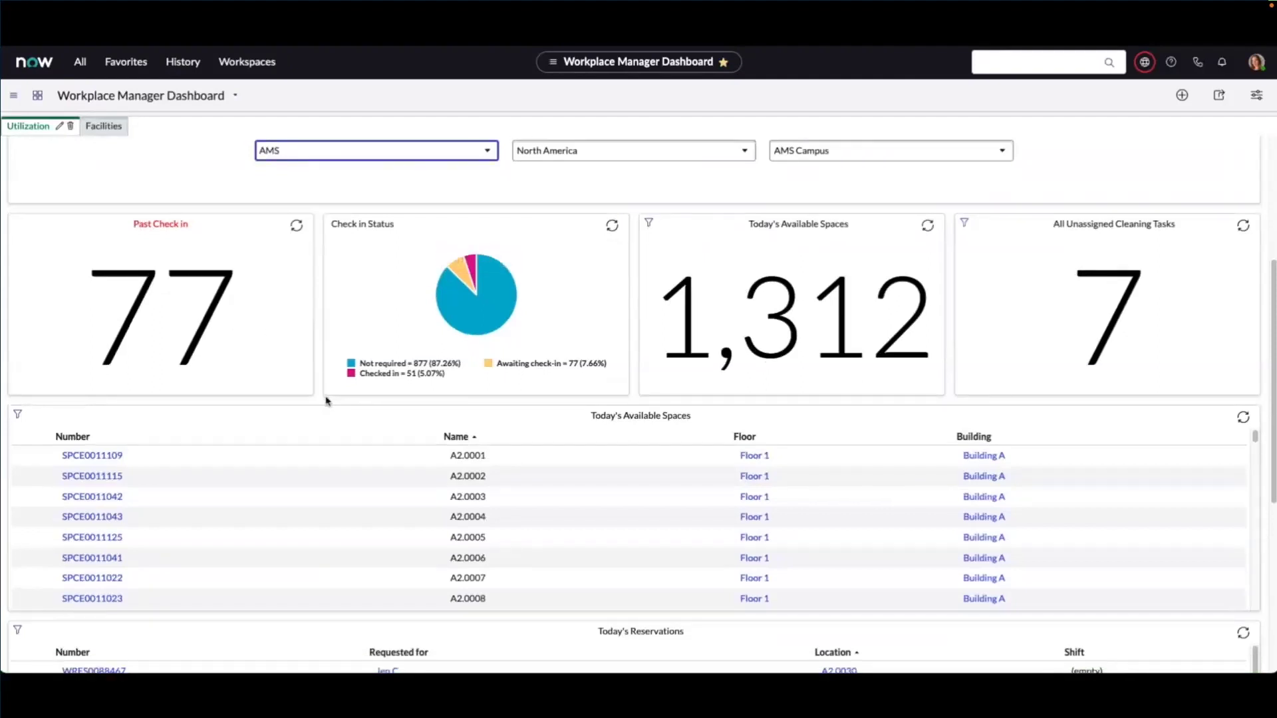
pyautogui.scroll(-2, 319, 313)
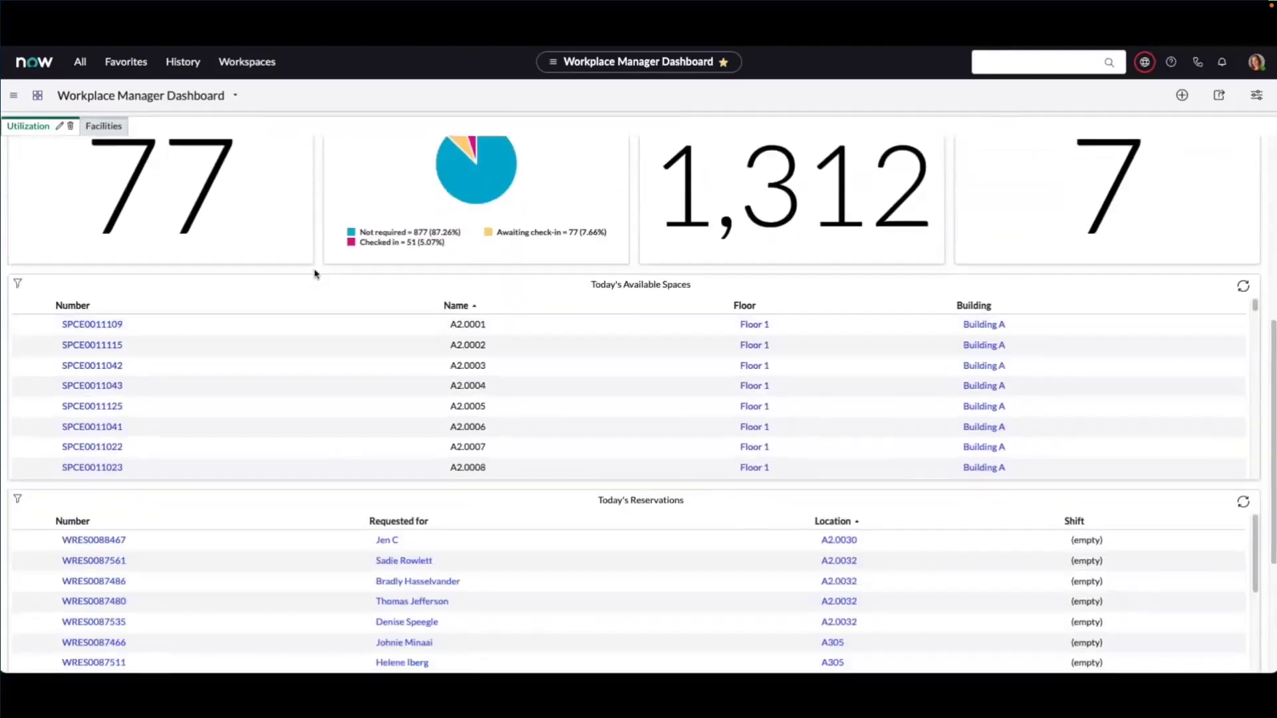
pyautogui.scroll(-1, 330, 246)
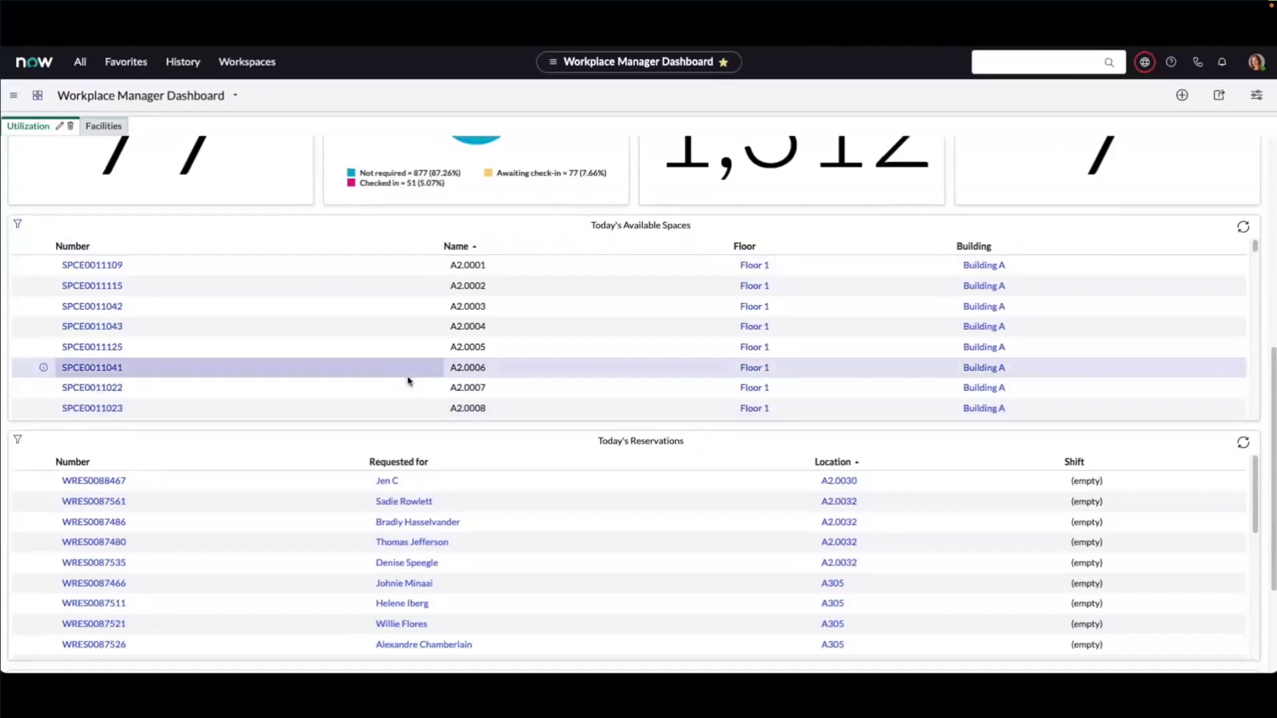
pyautogui.scroll(7, 422, 381)
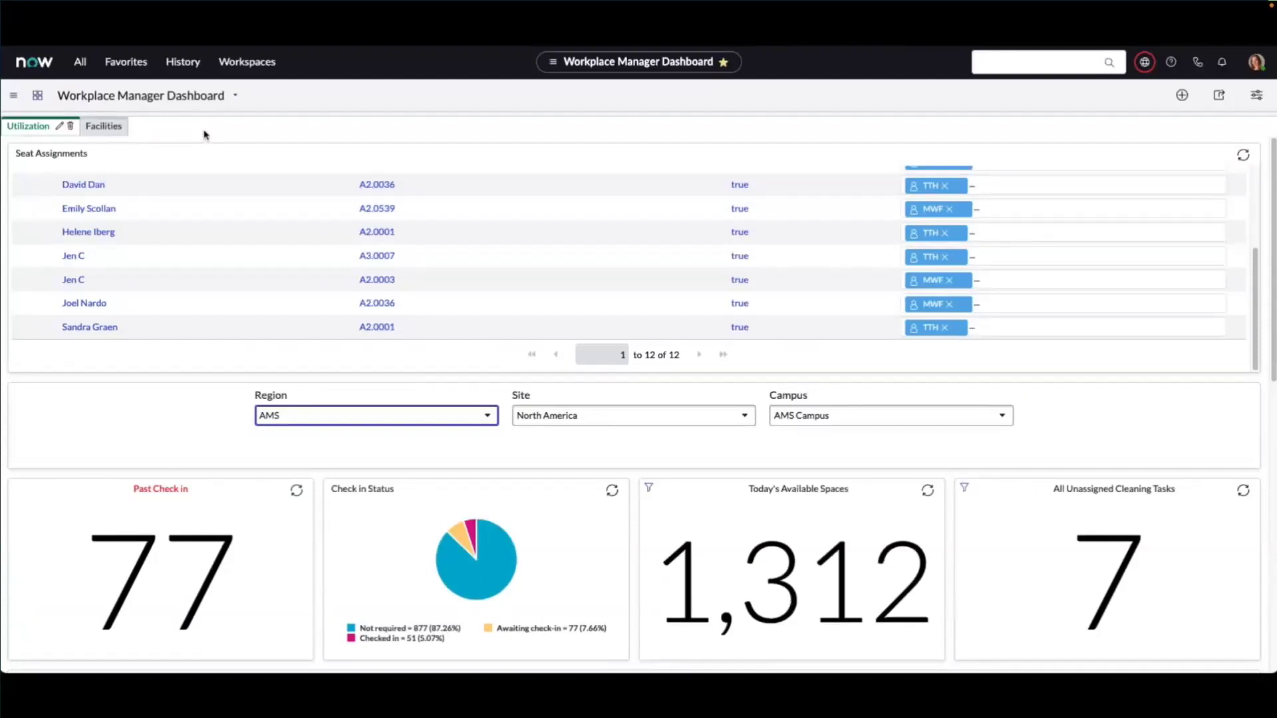
# Step: Open Map Studio via the 'studio' filter and edit AMS Campus's campus and buildings
pyautogui.click(80, 65)
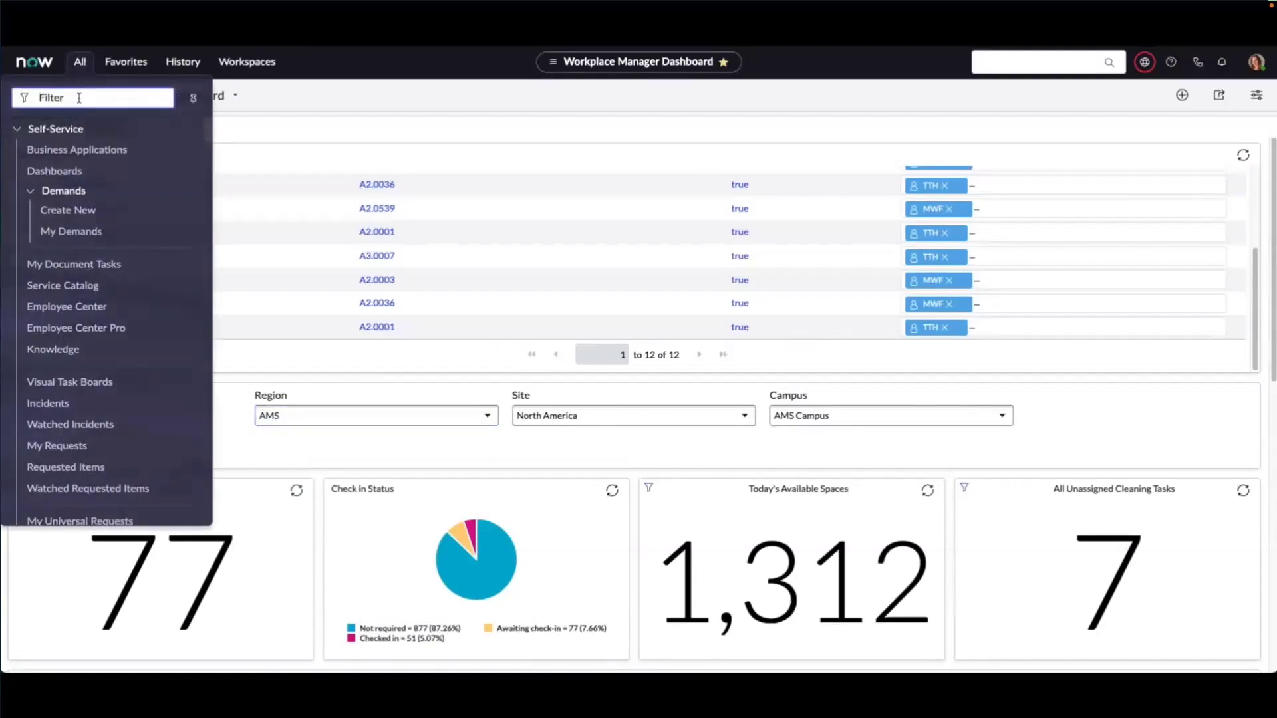
pyautogui.write('studio')
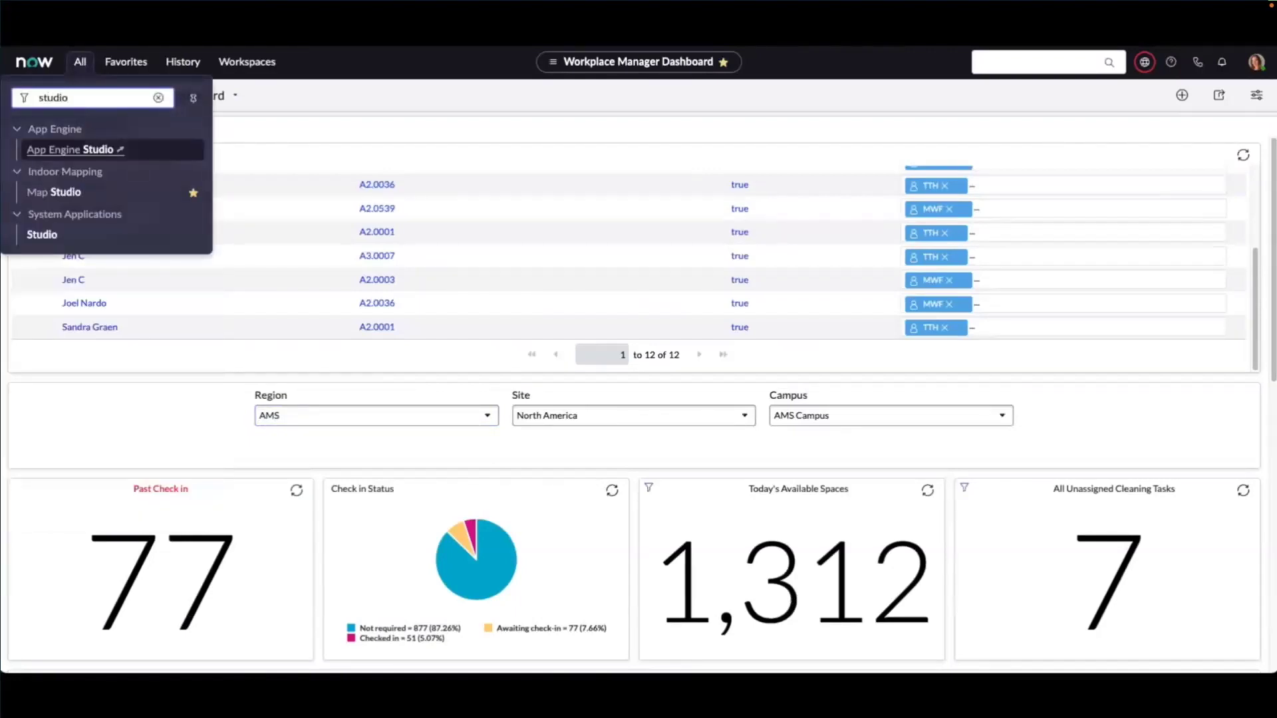
pyautogui.click(66, 194)
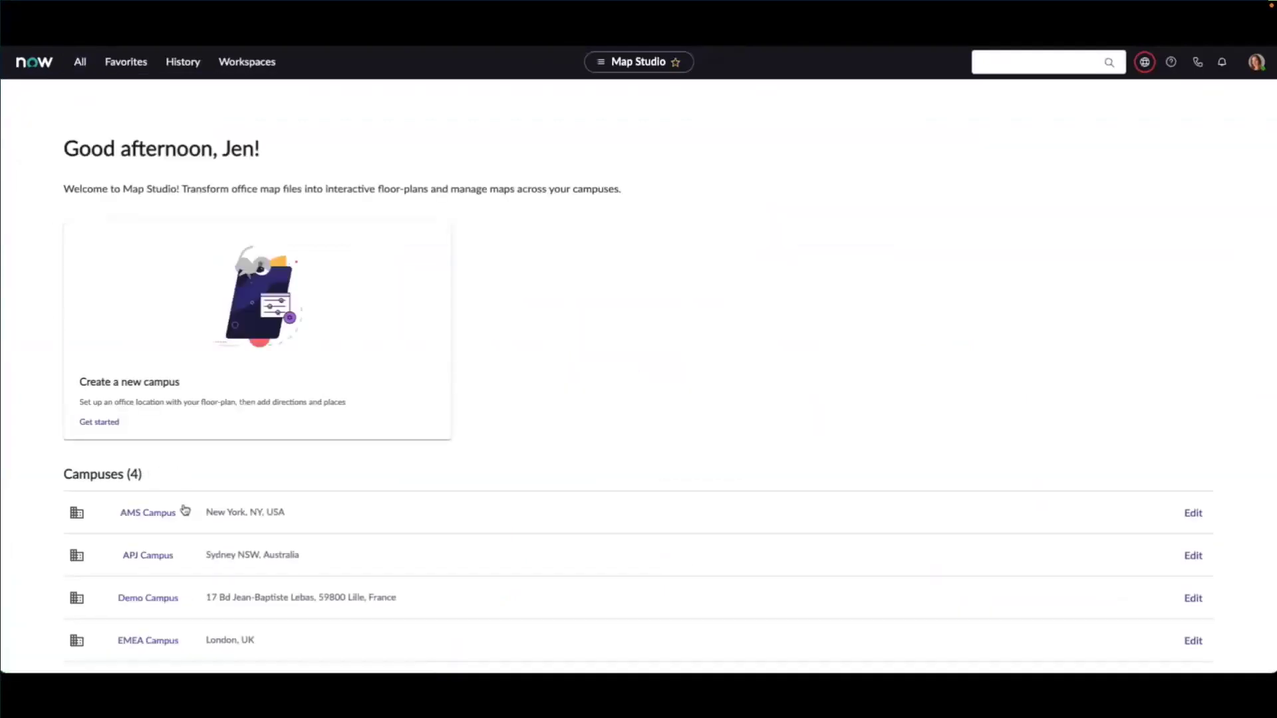
pyautogui.click(172, 522)
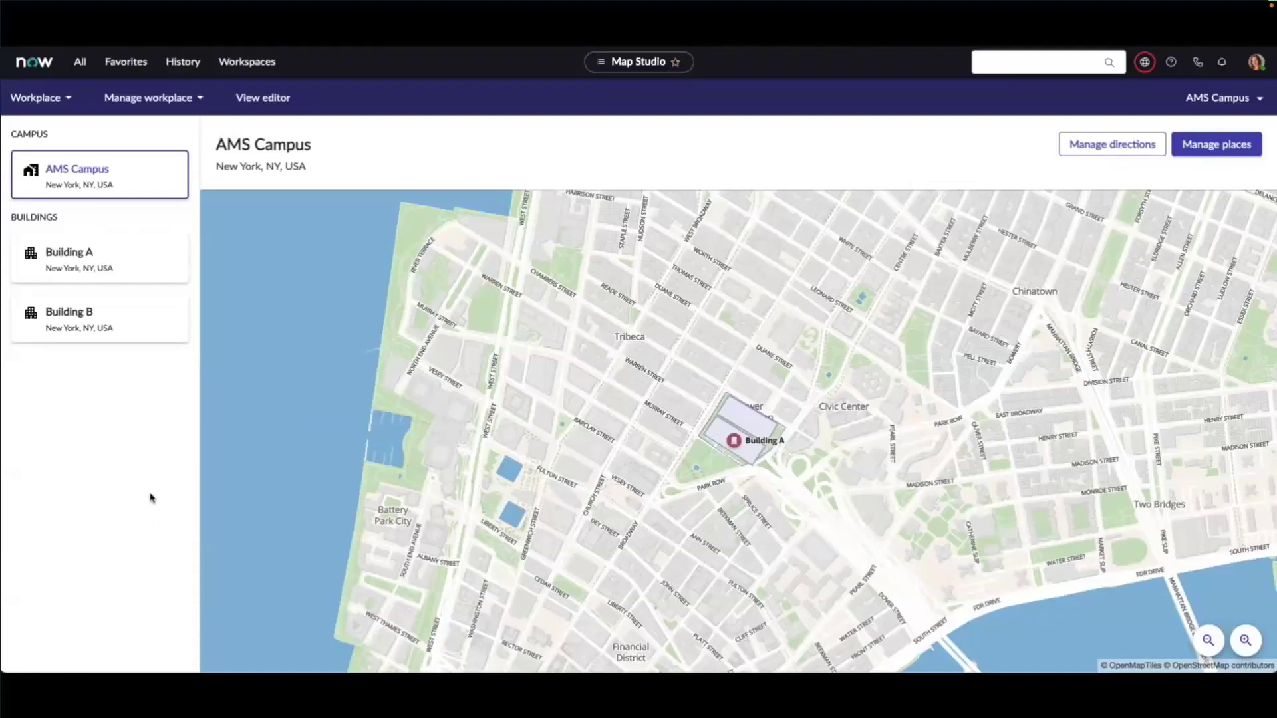
pyautogui.click(192, 98)
pyautogui.click(190, 164)
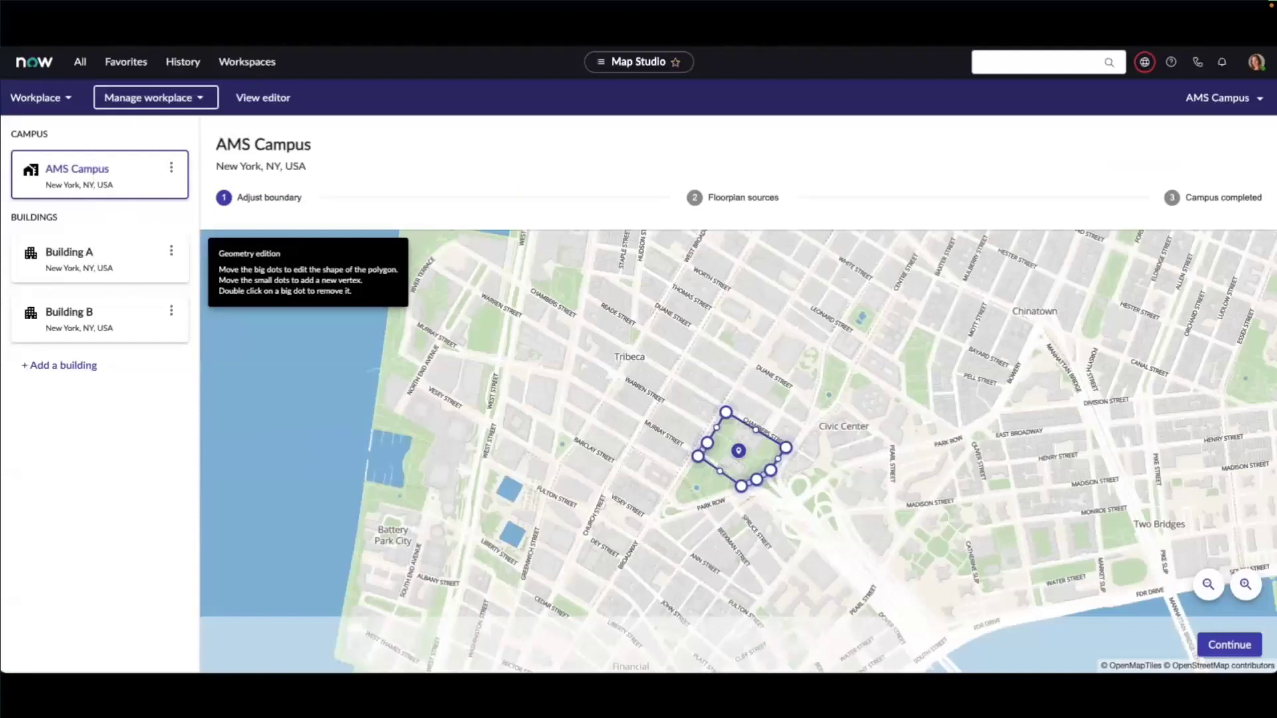
# Step: Add 'Building E' with address New york, ny, usa and save its details
pyautogui.click(79, 365)
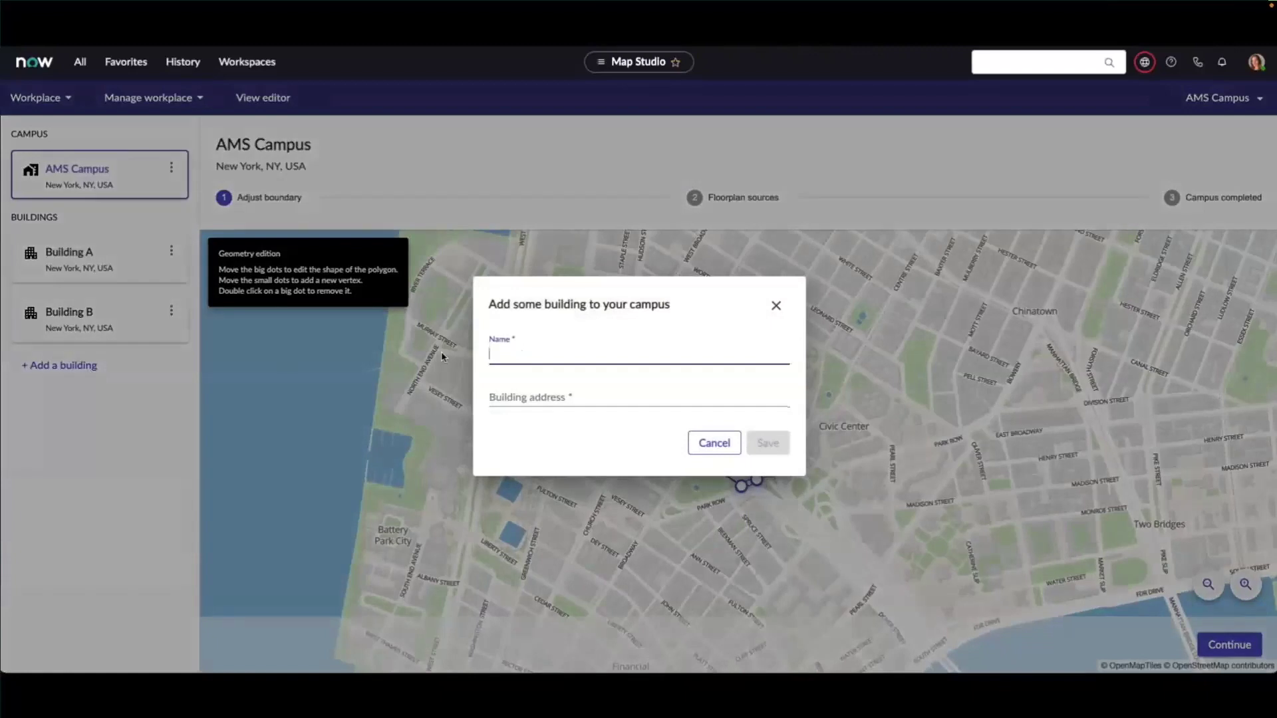
pyautogui.write('Building')
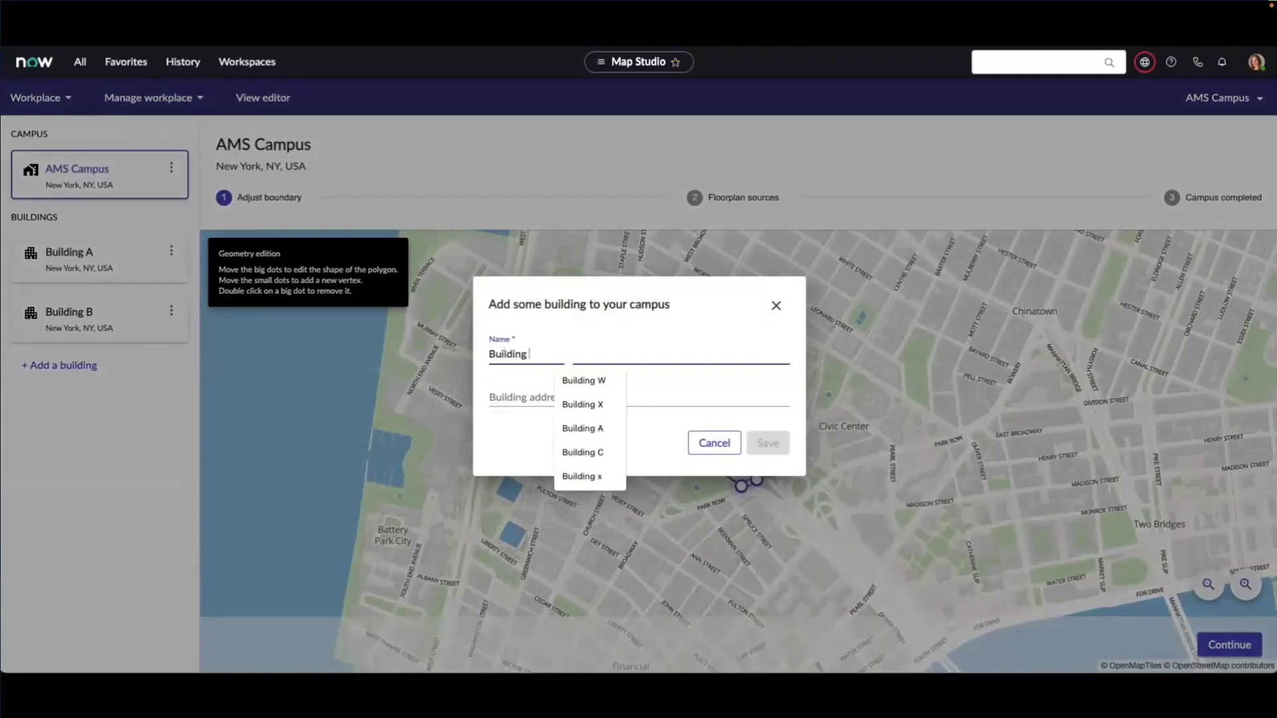
pyautogui.write(' E')
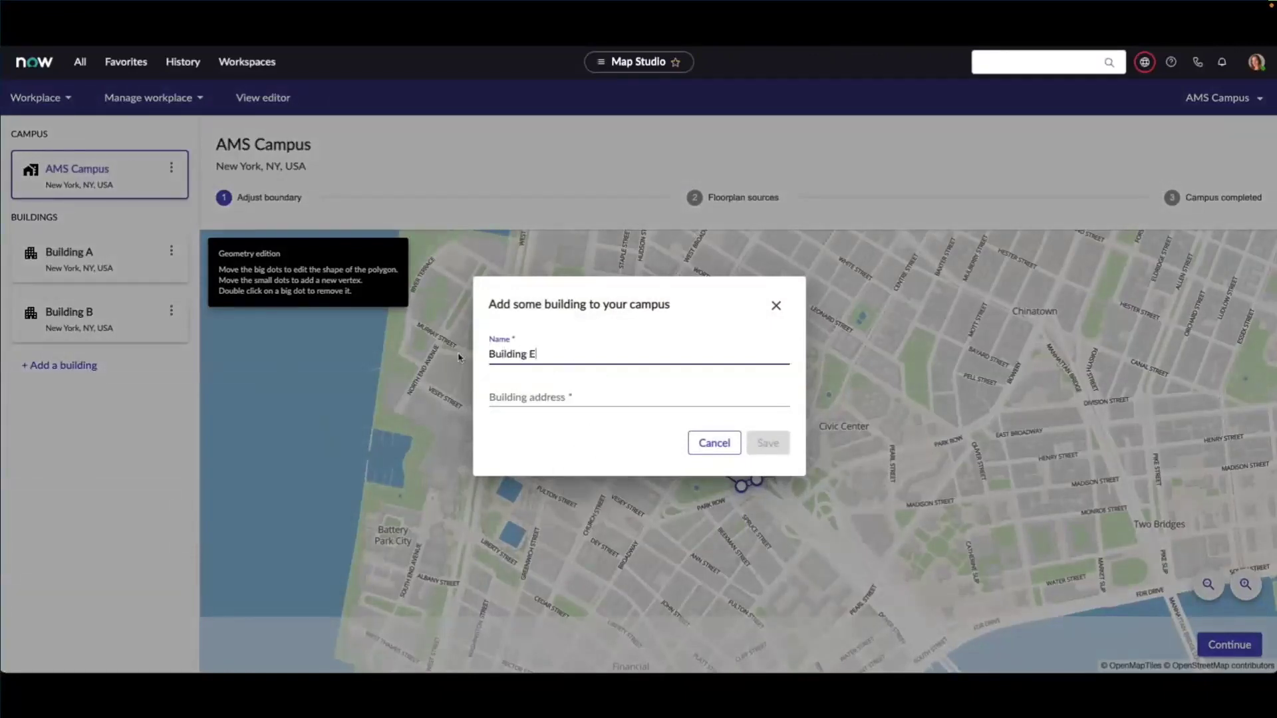
pyautogui.click(524, 397)
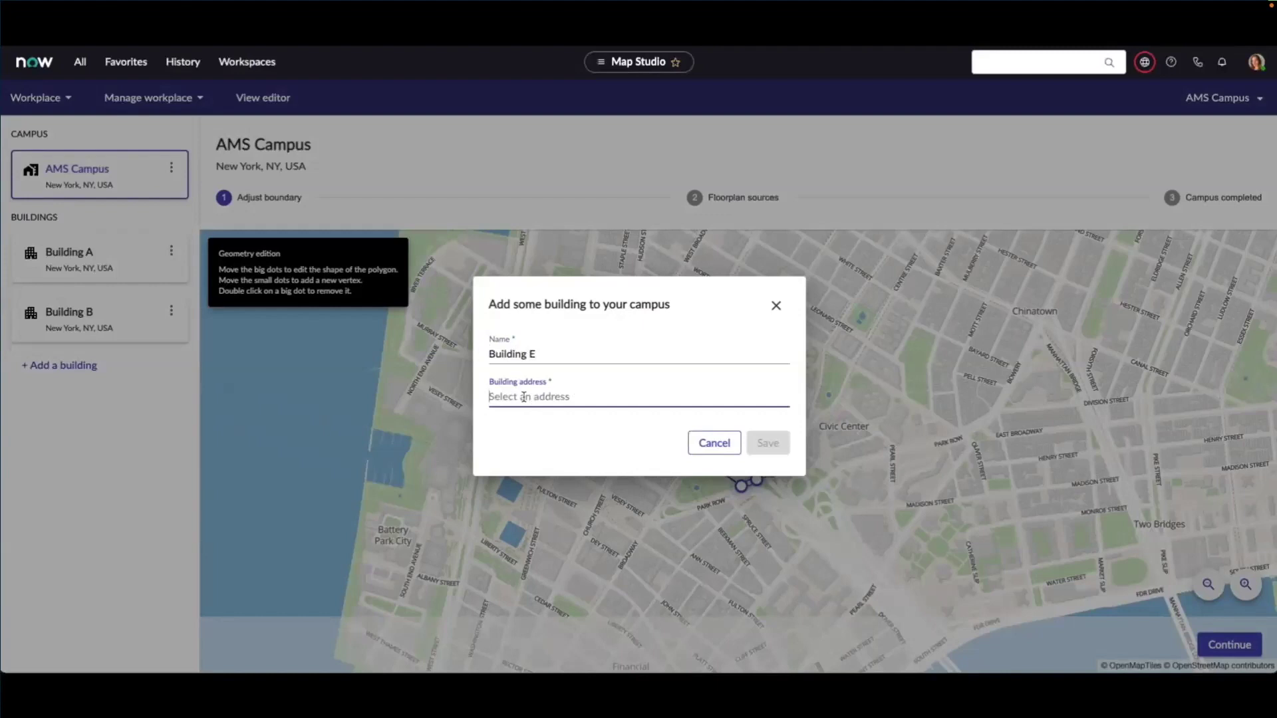
pyautogui.write('New york,')
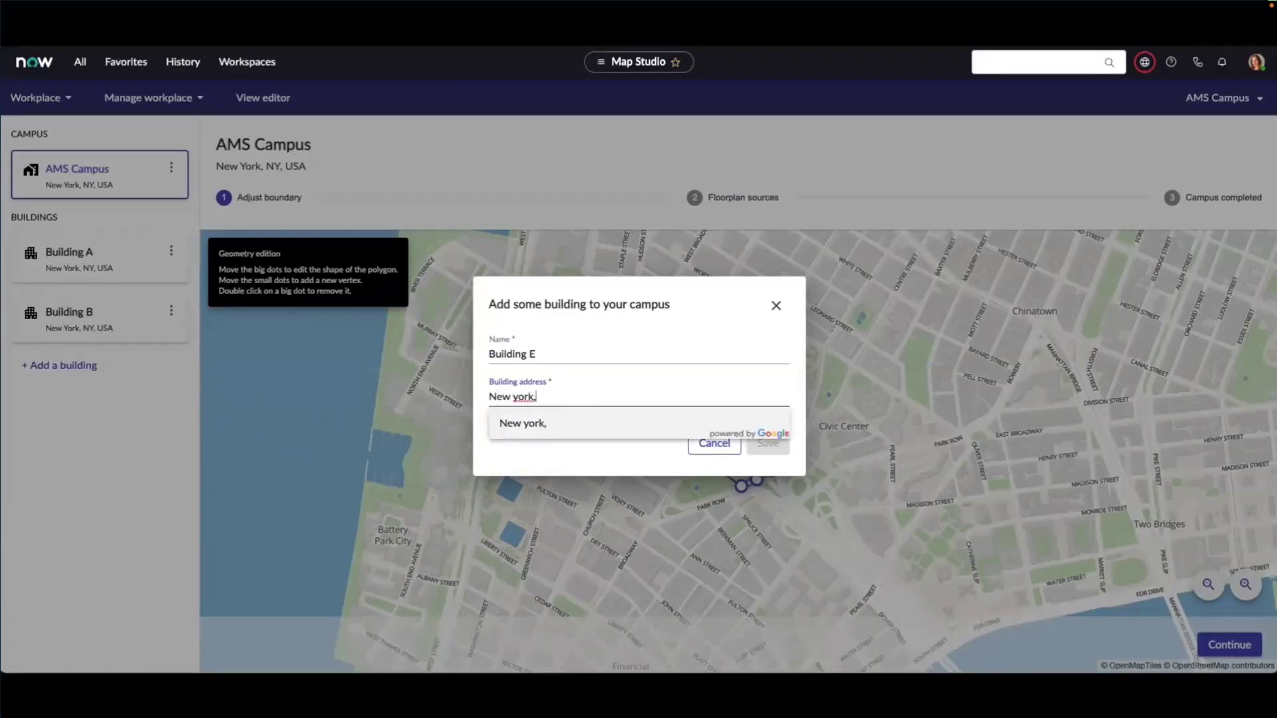
pyautogui.write(' ny, usa')
pyautogui.click(594, 435)
pyautogui.click(767, 446)
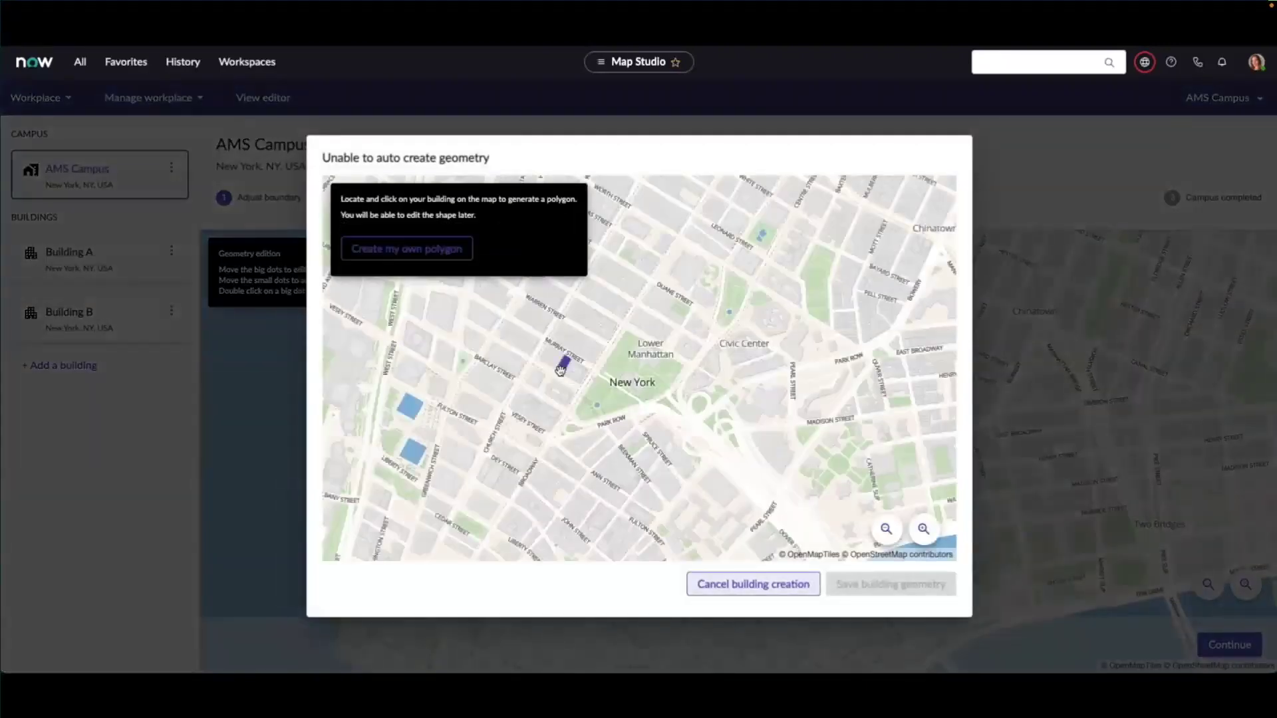
# Step: Trace Building E's footprint near Murray Street and Broadway and save the outline
pyautogui.scroll(4, 565, 376)
pyautogui.moveTo(696, 335); pyautogui.dragTo(696, 382)
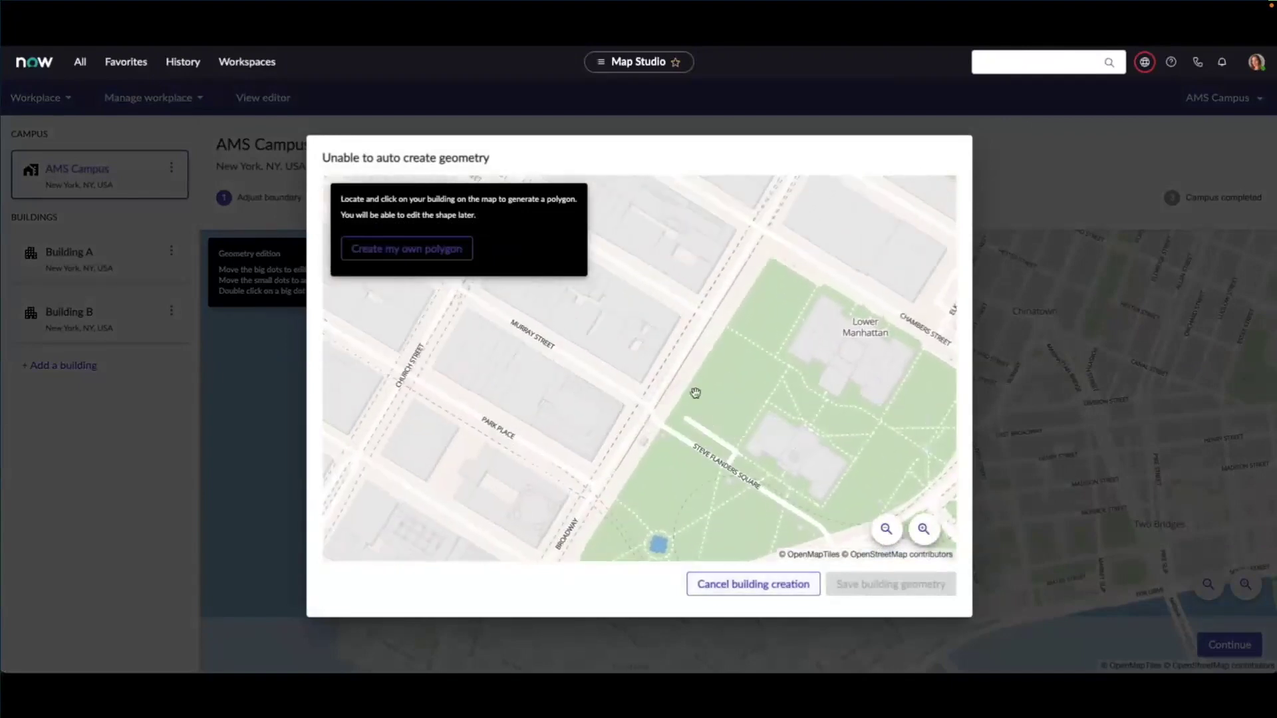
pyautogui.scroll(2, 698, 379)
pyautogui.click(613, 407)
pyautogui.scroll(3, 613, 407)
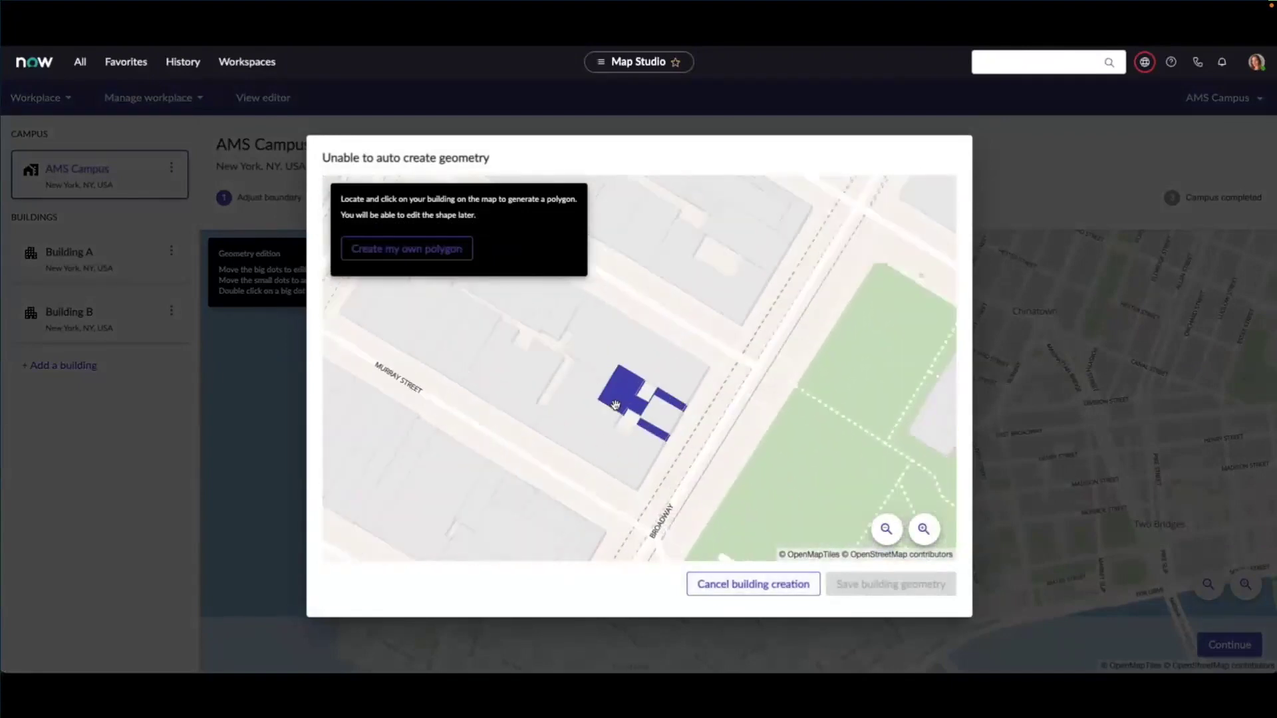
pyautogui.click(588, 432)
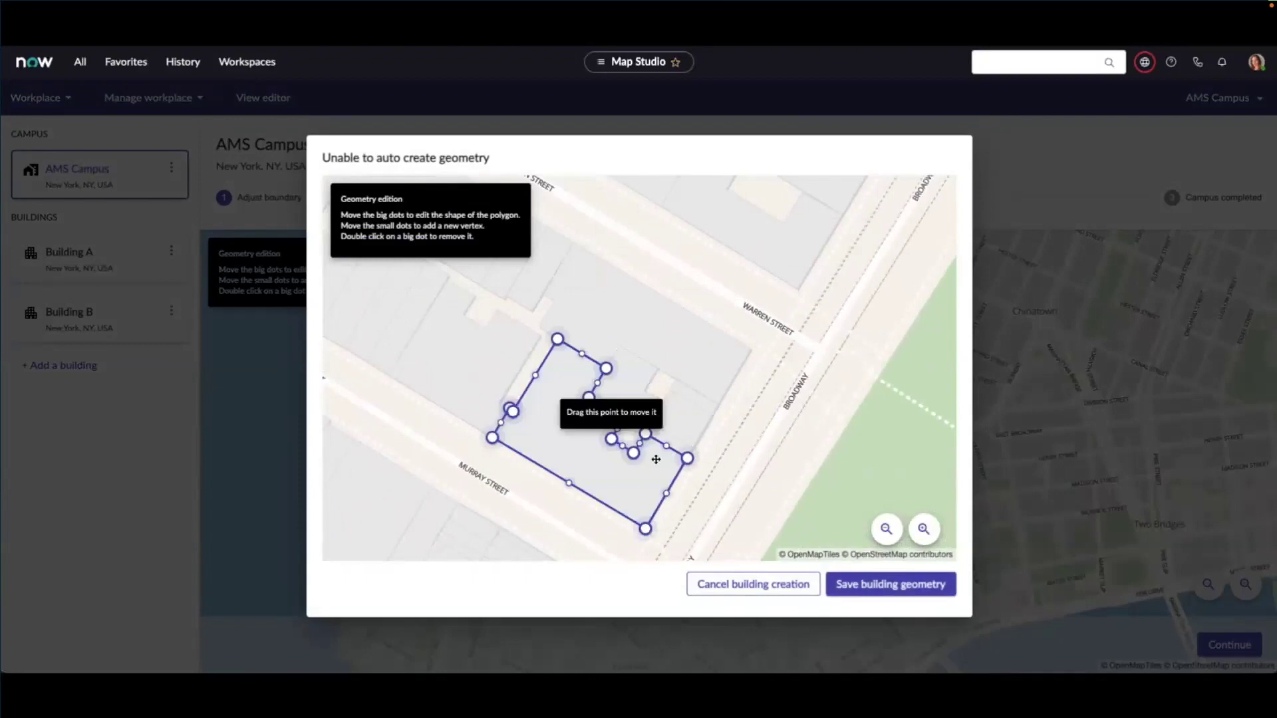
pyautogui.click(851, 591)
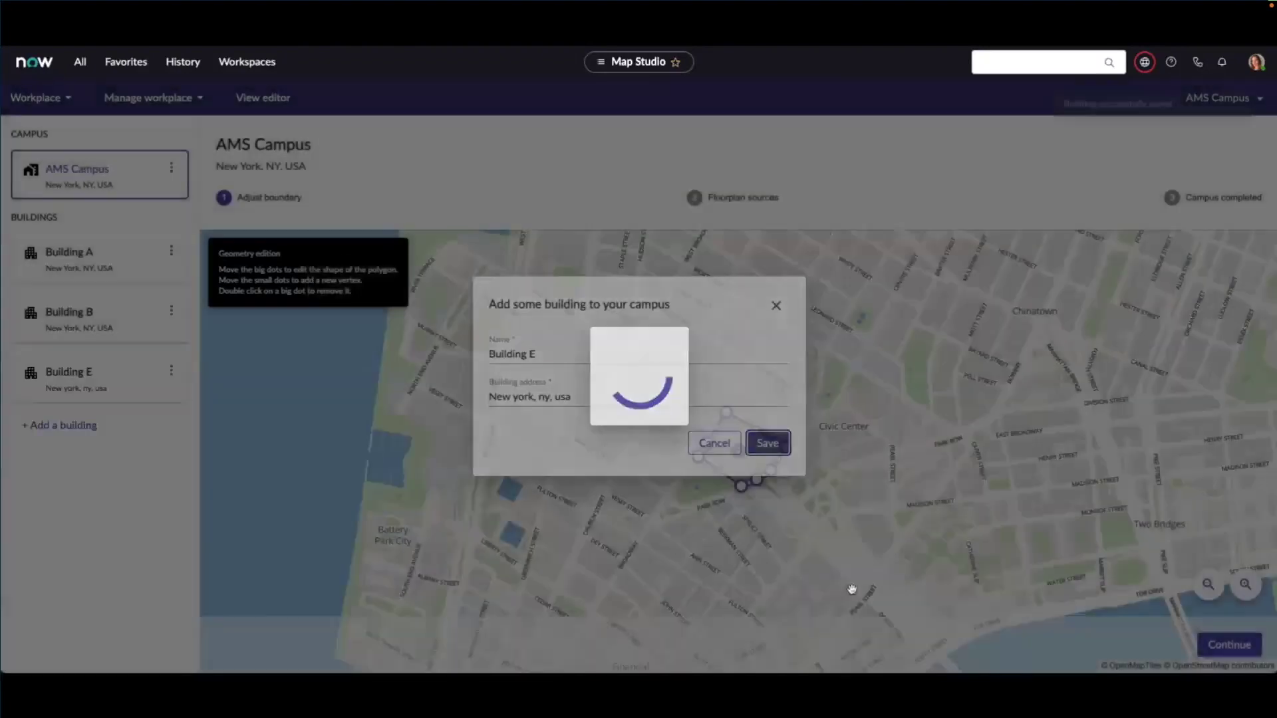
pyautogui.scroll(4, 751, 450)
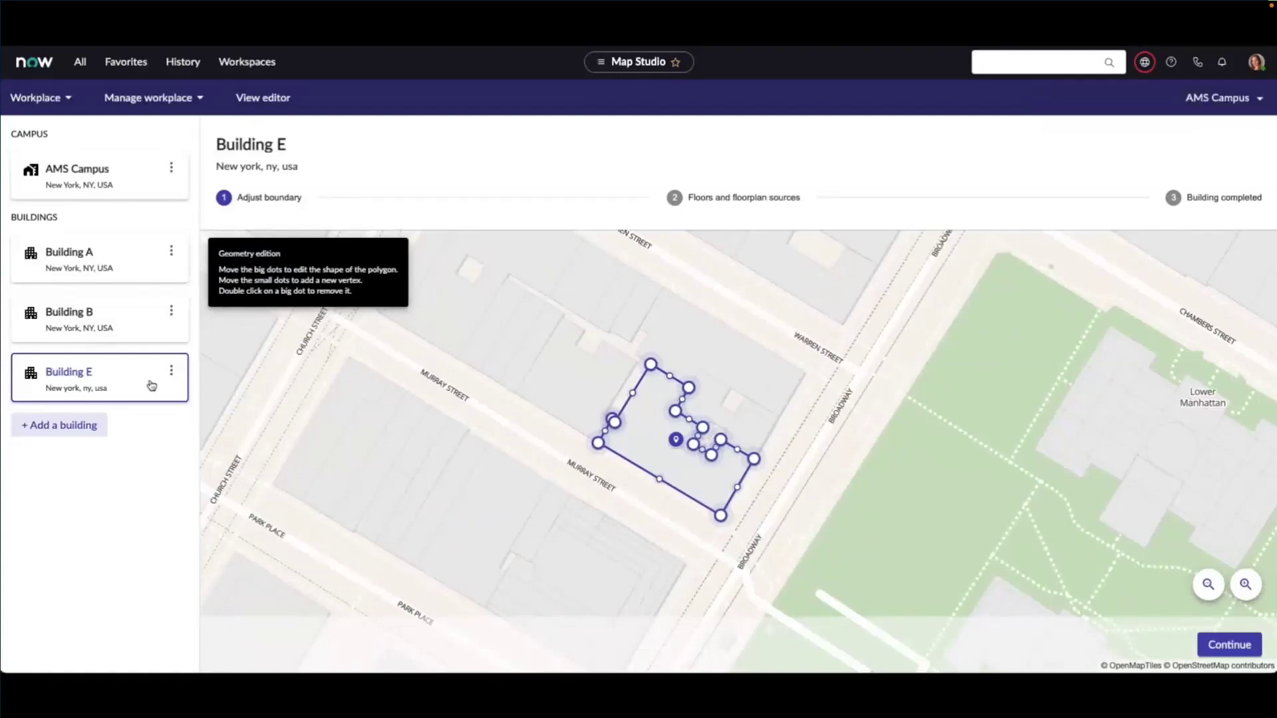
# Step: Create Floor 3 in Building E
pyautogui.click(1214, 646)
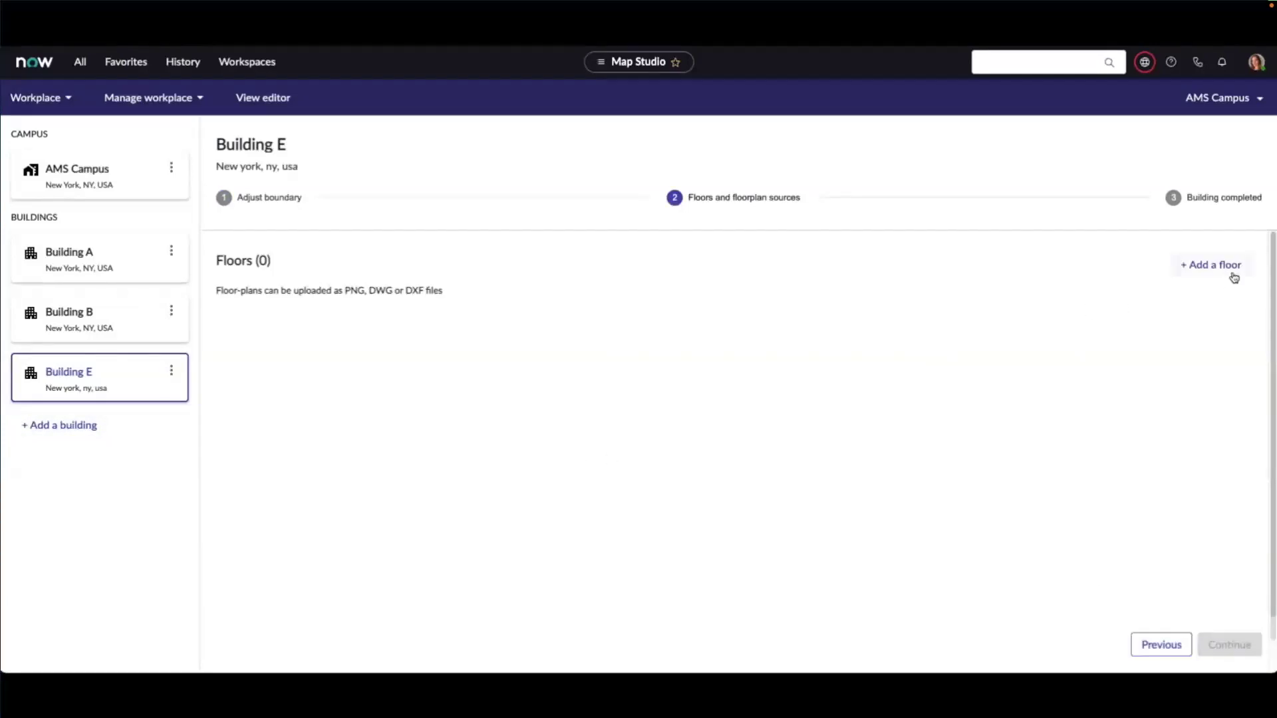
pyautogui.click(1212, 265)
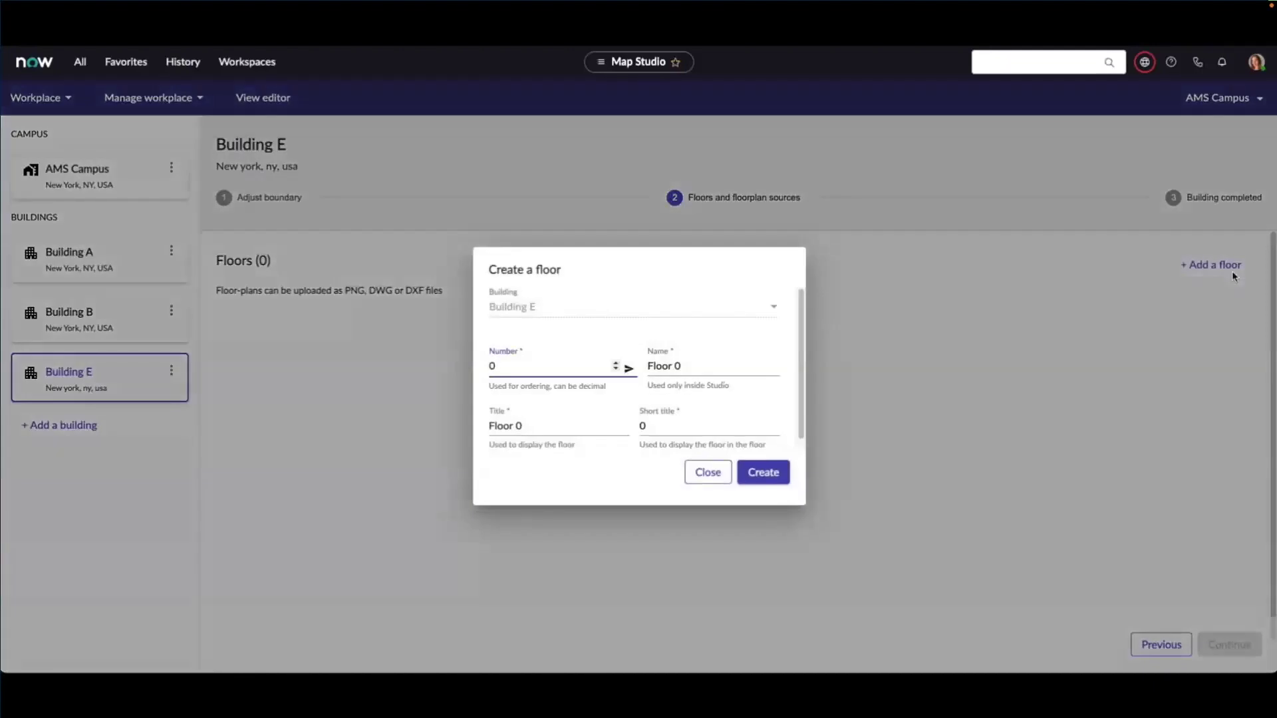
pyautogui.moveTo(513, 365); pyautogui.dragTo(455, 364)
pyautogui.write('3')
pyautogui.click(675, 365)
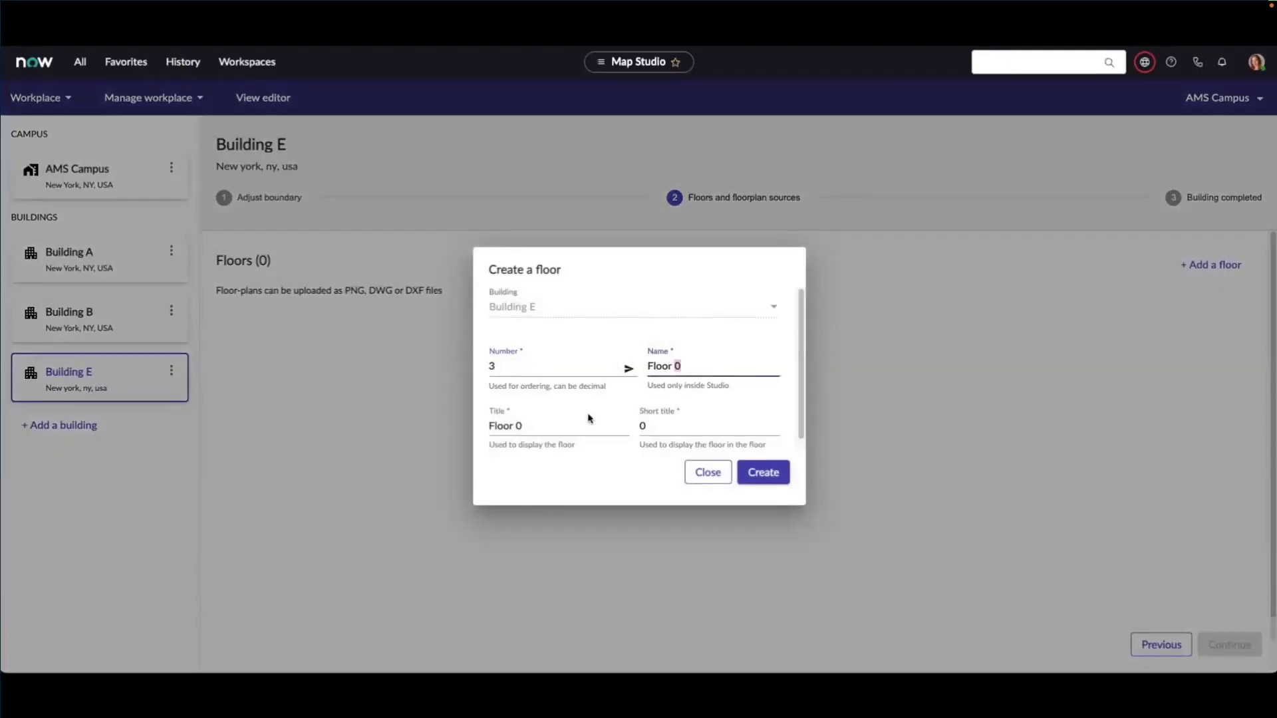
pyautogui.click(517, 426)
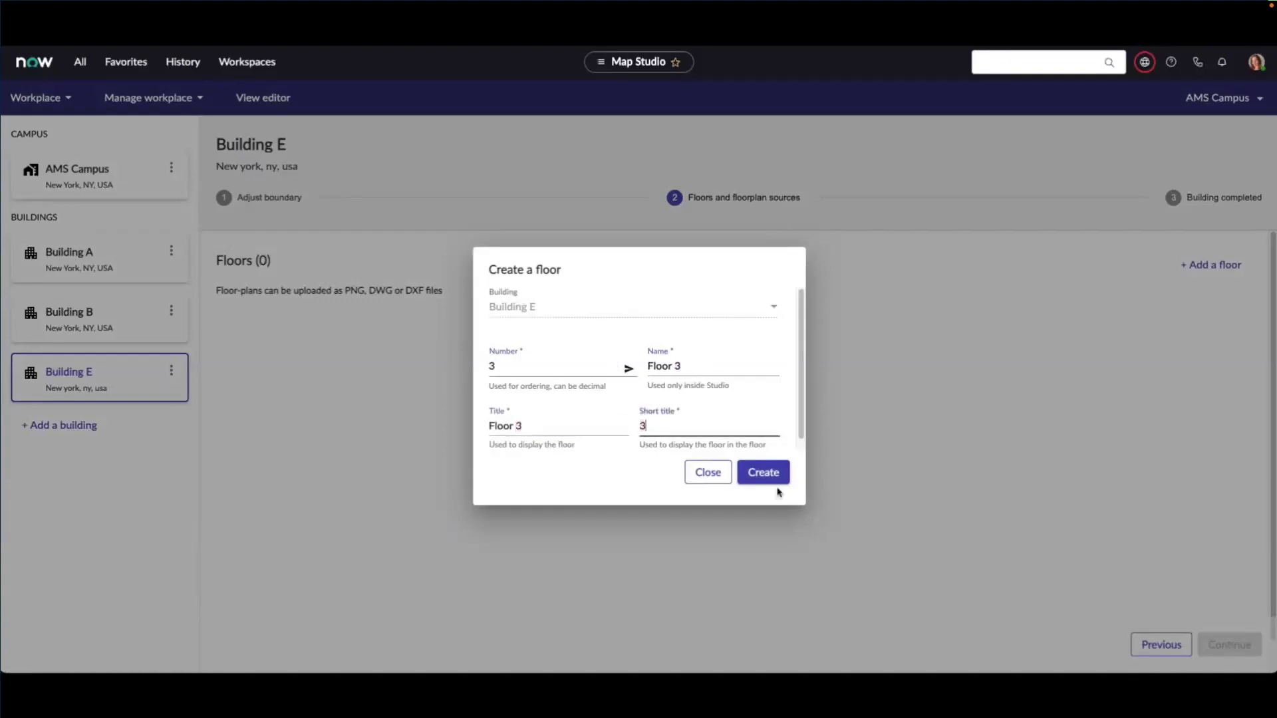
pyautogui.click(765, 474)
# Step: Upload A-R3.dwg as Floor 3's floorplan source and open its settings
pyautogui.click(285, 365)
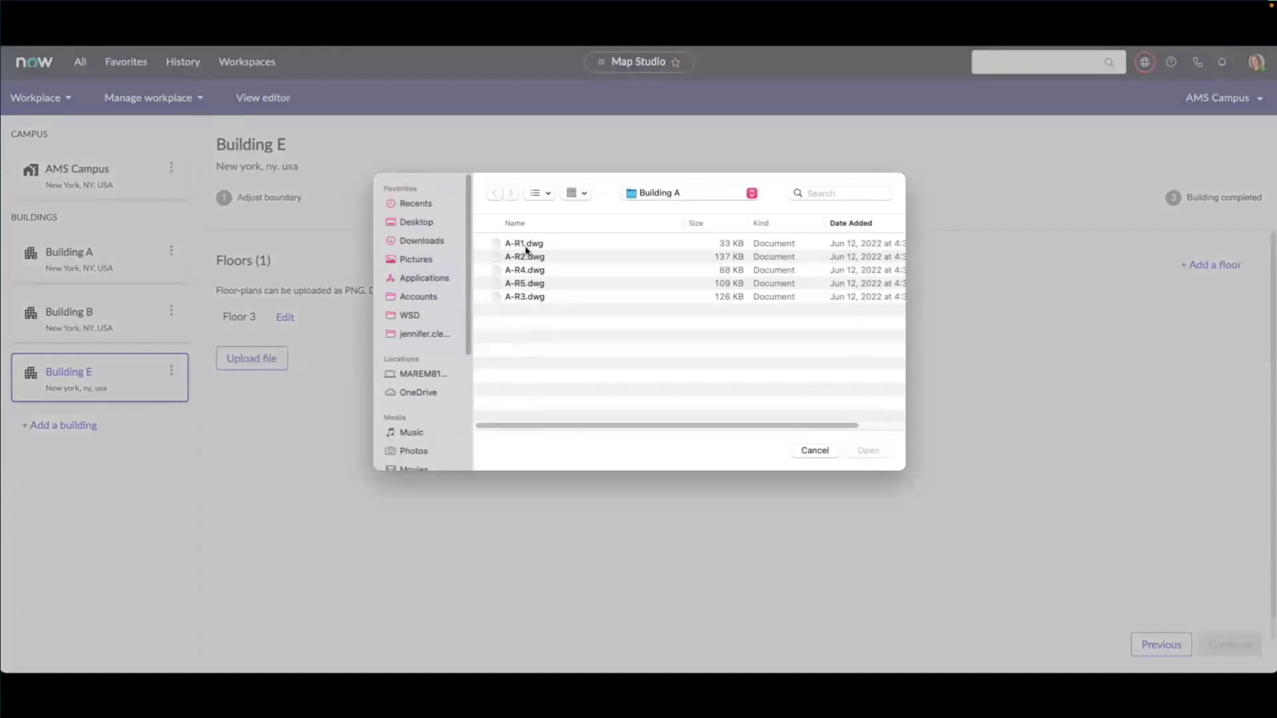
pyautogui.click(542, 299)
pyautogui.click(863, 451)
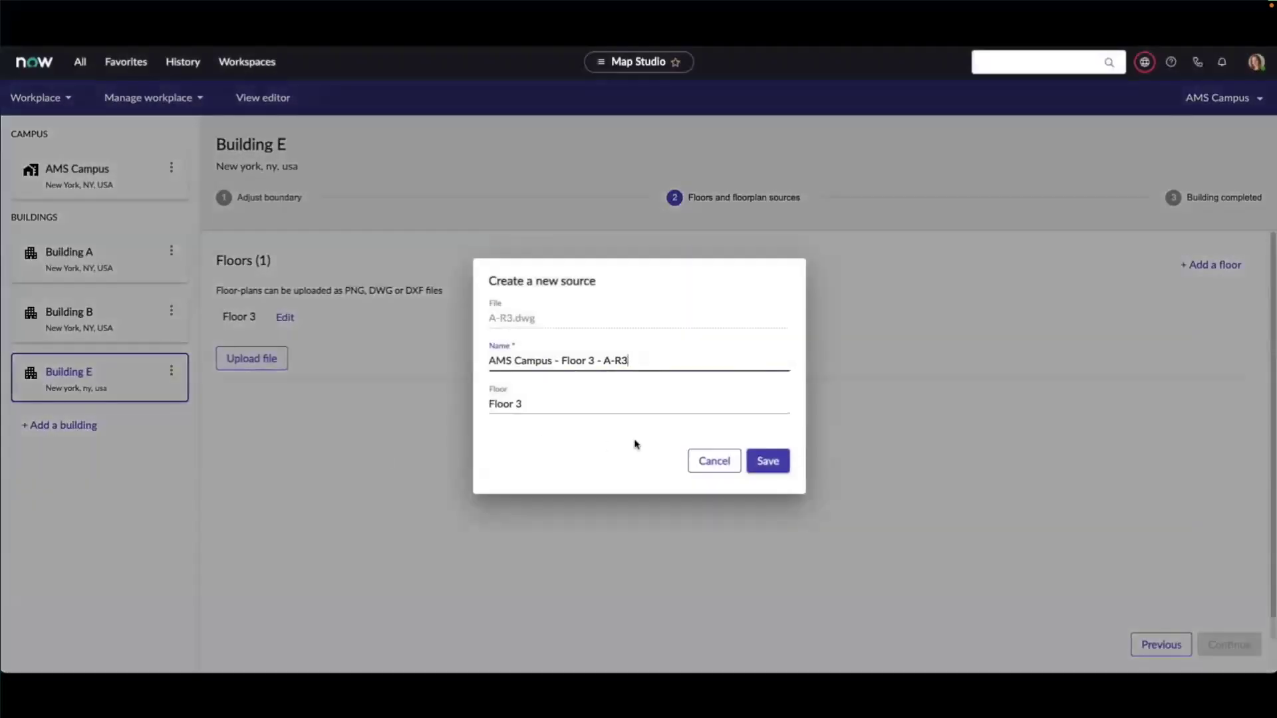
pyautogui.click(777, 465)
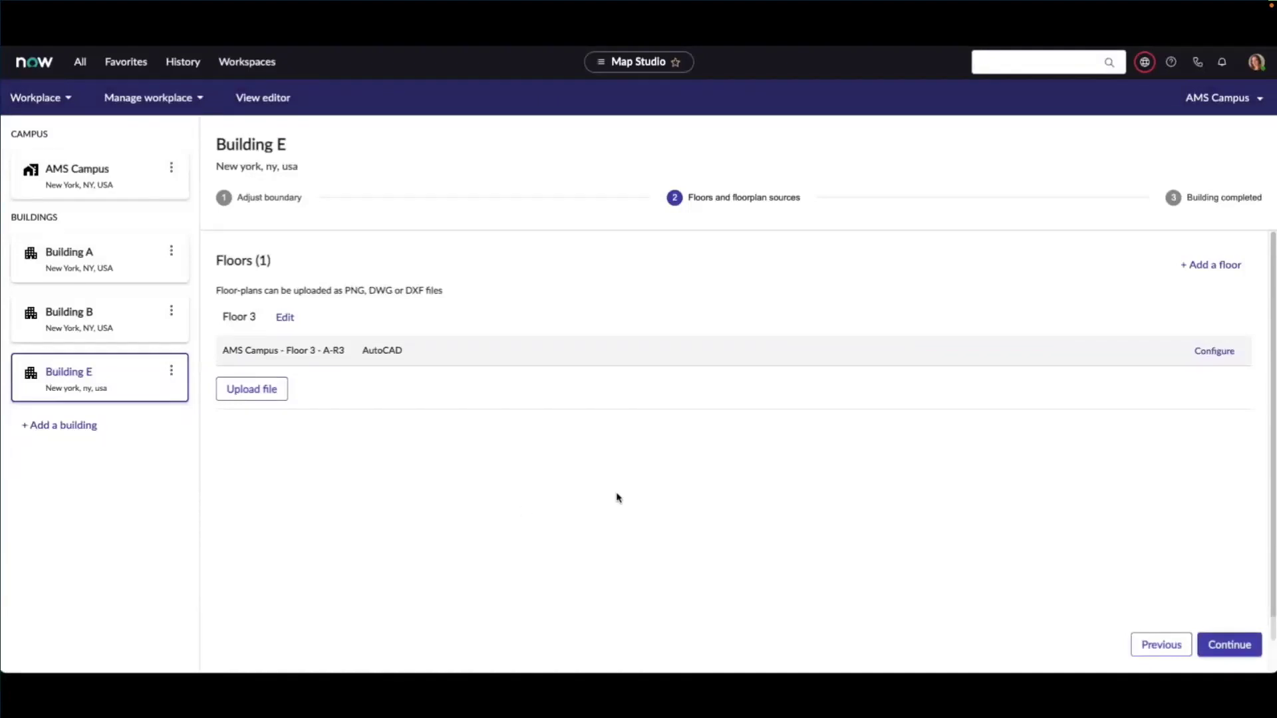
pyautogui.click(1214, 353)
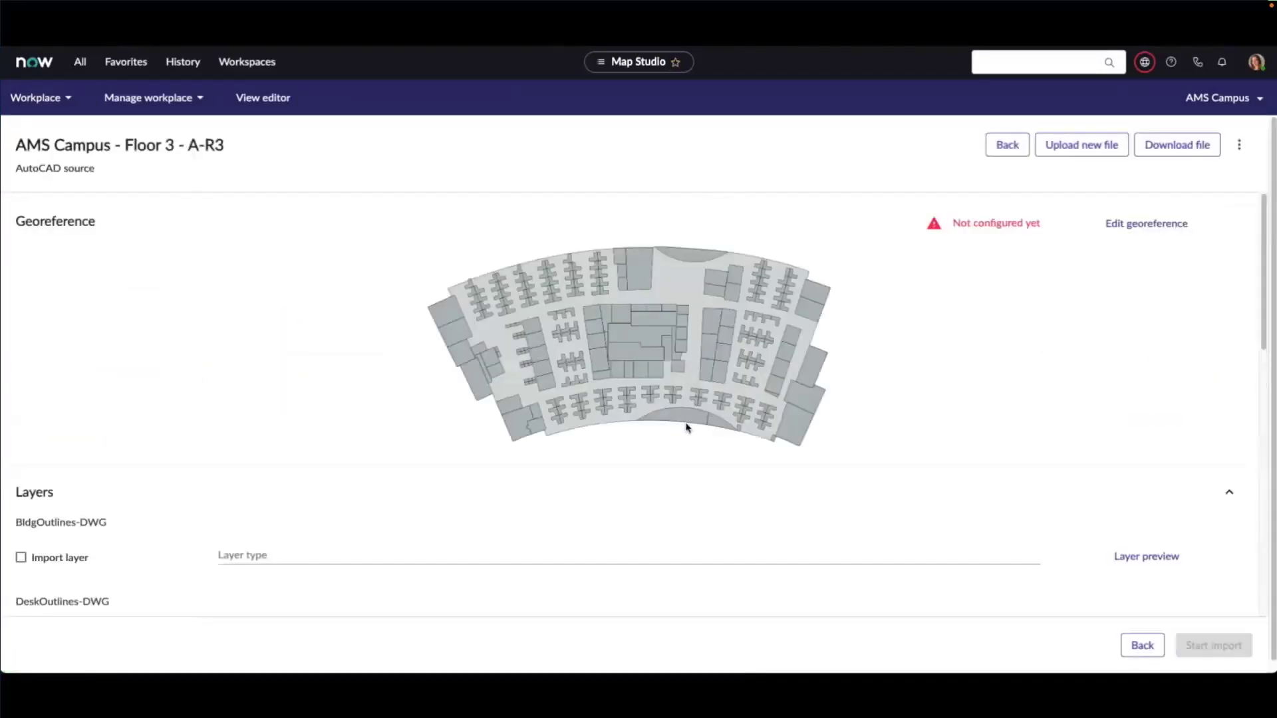
# Step: Georeference A-R3 by dragging its two pins between Broadway and Murray Street, then save
pyautogui.click(1125, 225)
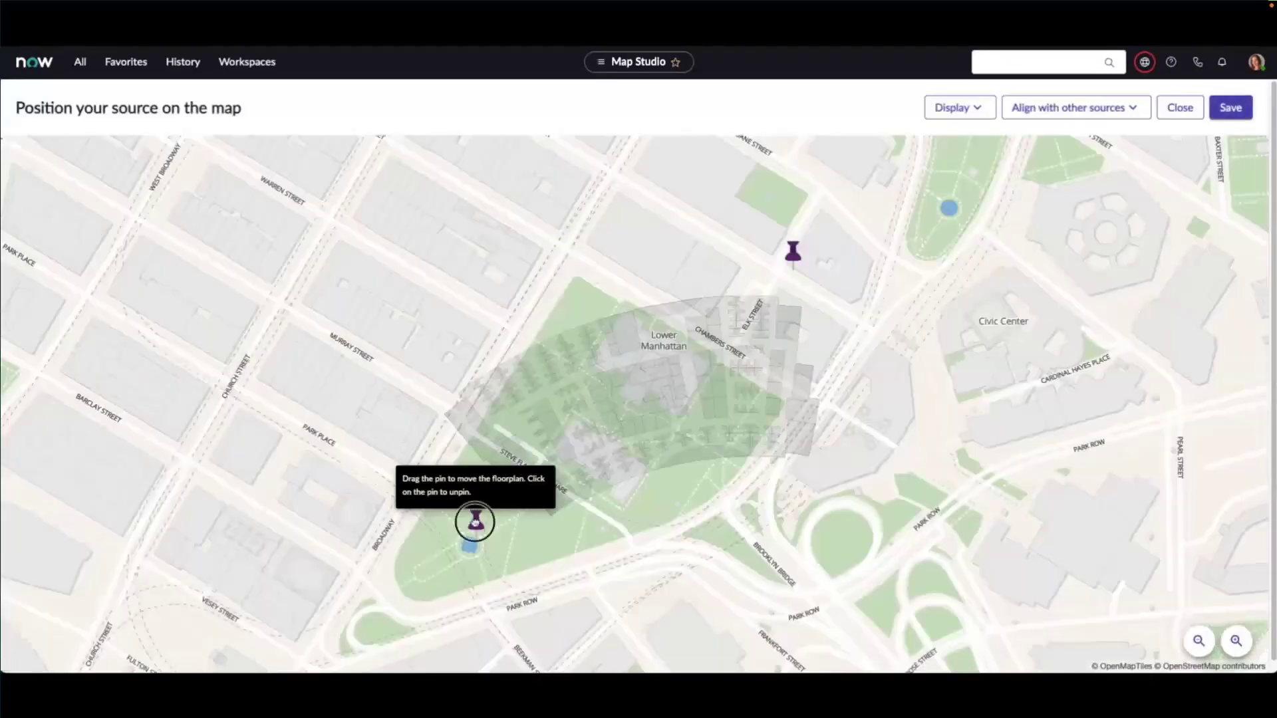
pyautogui.moveTo(475, 522); pyautogui.dragTo(364, 463)
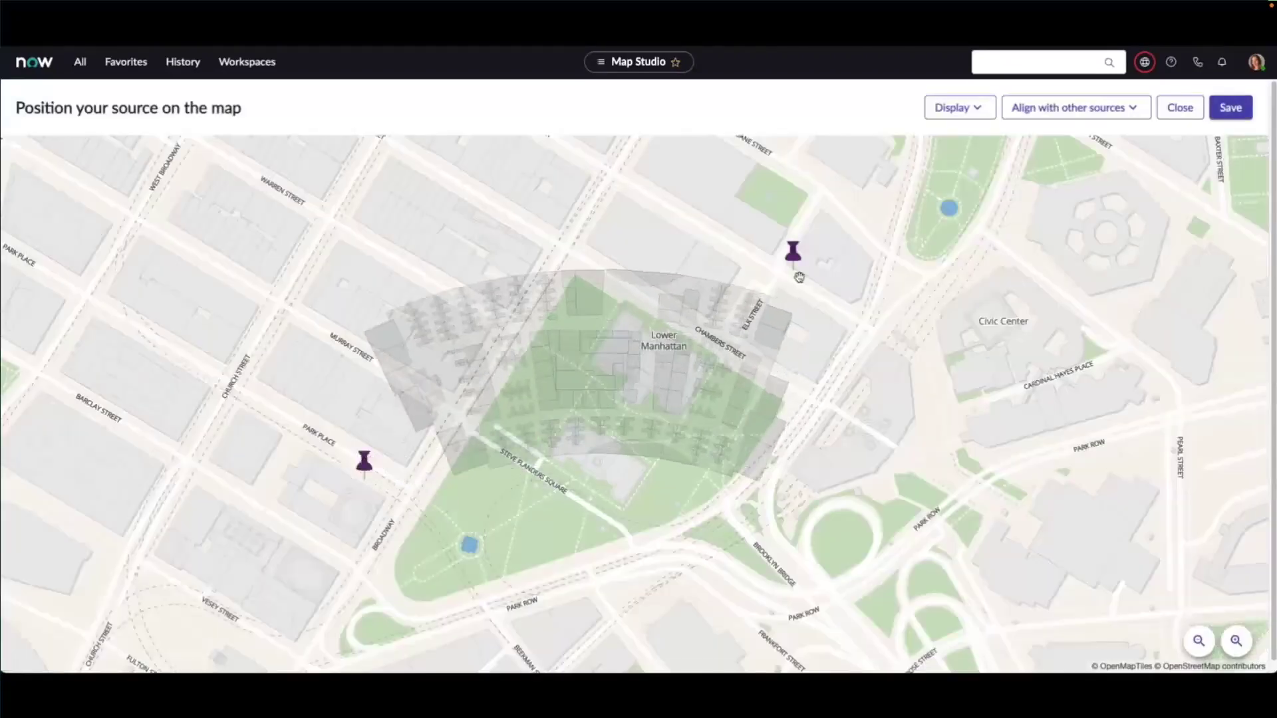
pyautogui.moveTo(794, 263); pyautogui.dragTo(421, 293)
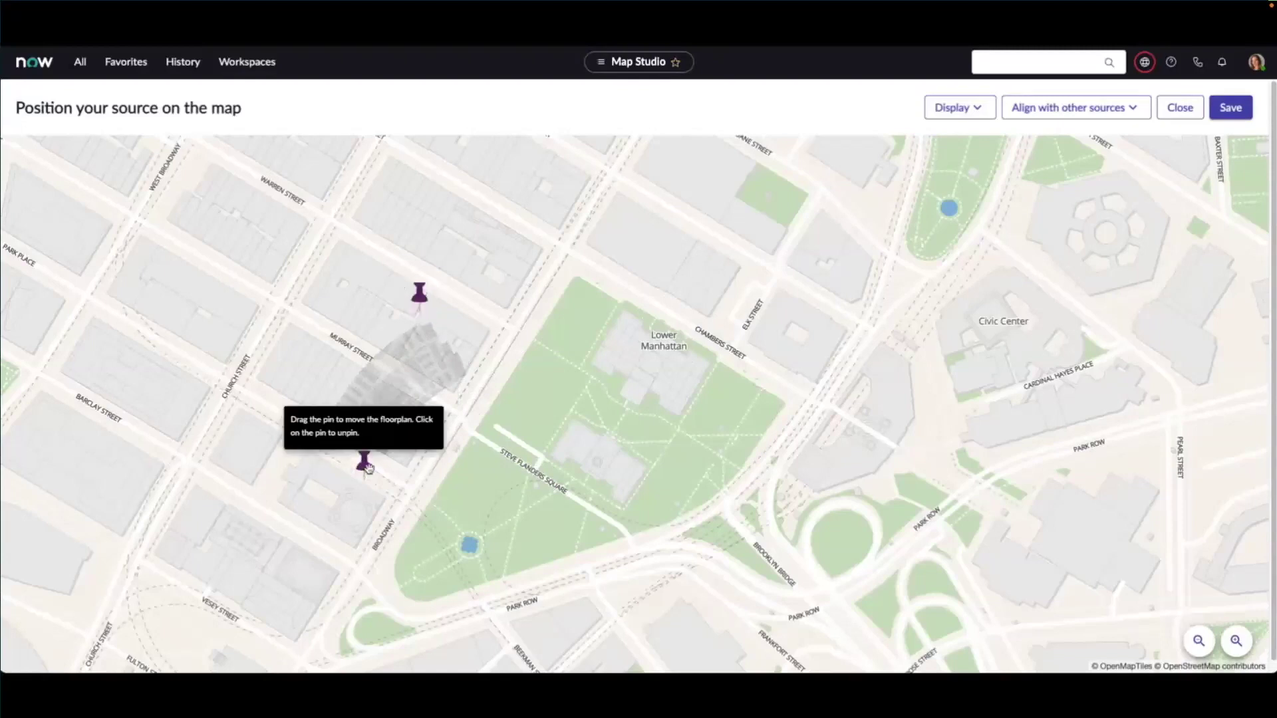
pyautogui.moveTo(364, 462); pyautogui.dragTo(472, 372)
pyautogui.moveTo(422, 294); pyautogui.dragTo(387, 340)
pyautogui.moveTo(475, 372); pyautogui.dragTo(485, 362)
pyautogui.scroll(5, 423, 362)
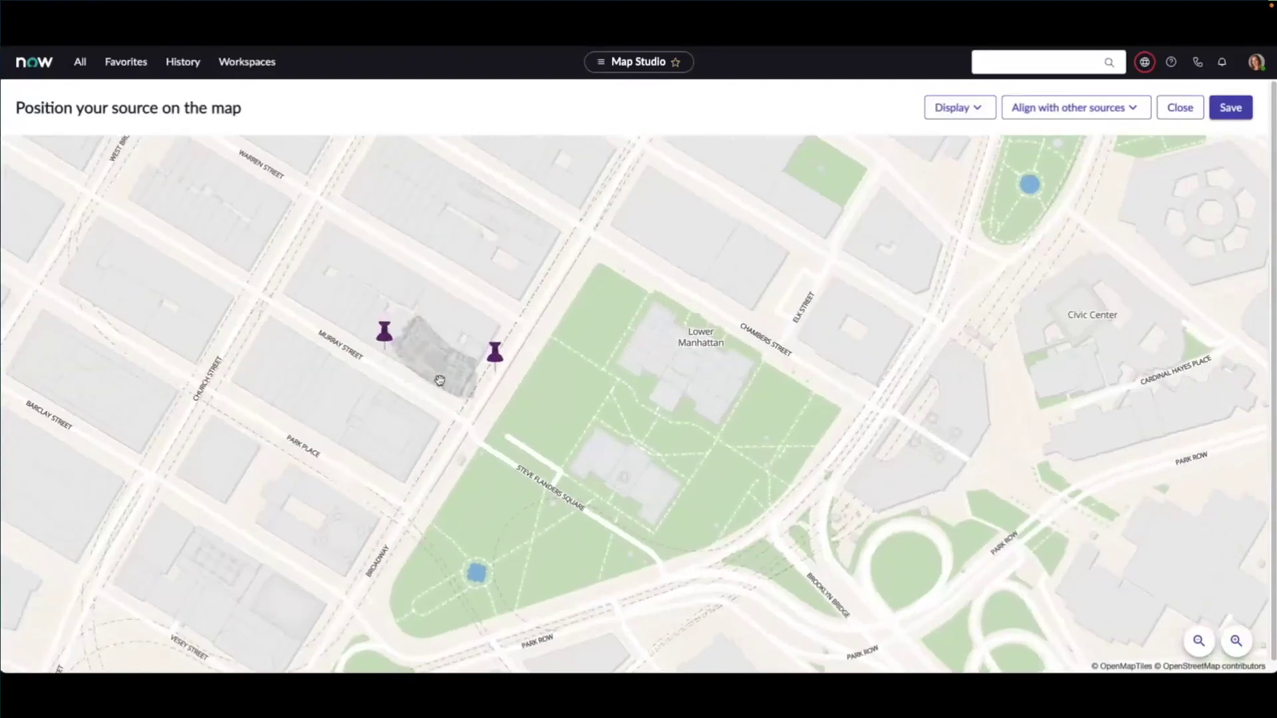
pyautogui.moveTo(610, 334); pyautogui.dragTo(575, 296)
pyautogui.moveTo(274, 270)
pyautogui.mouseDown()
pyautogui.moveTo(299, 269)
pyautogui.moveTo(279, 278)
pyautogui.mouseUp()
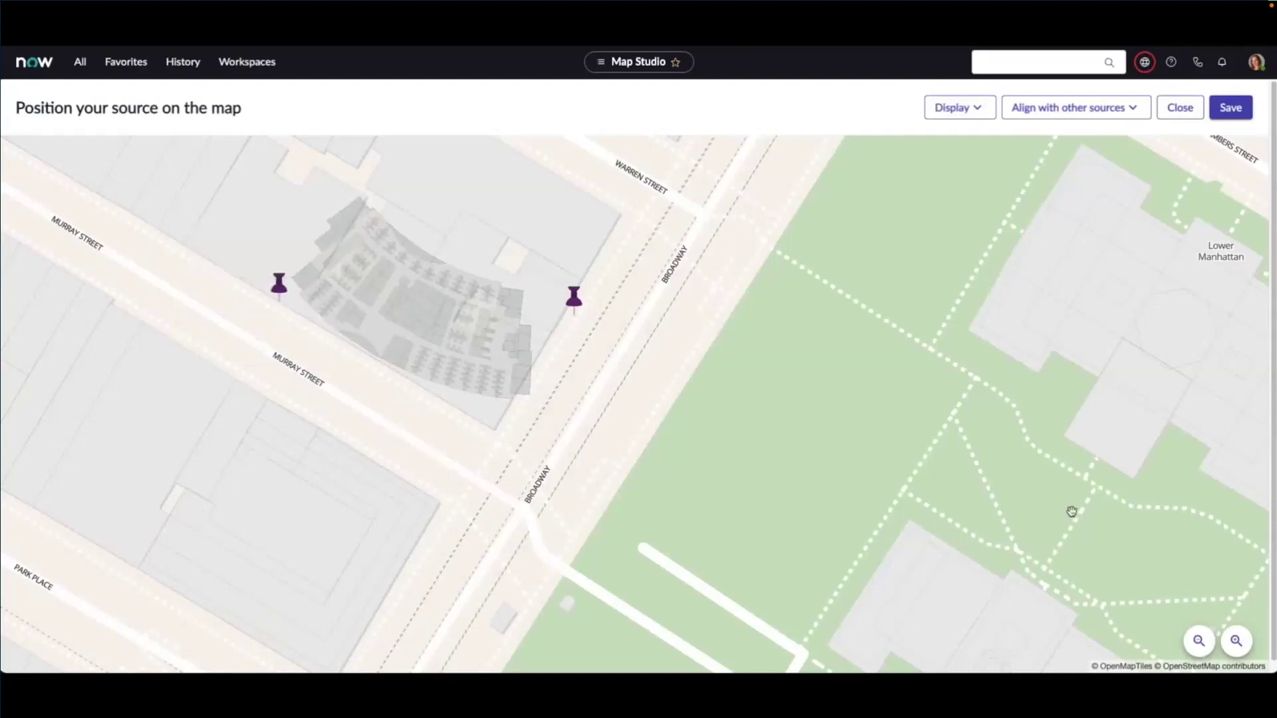
pyautogui.click(1231, 118)
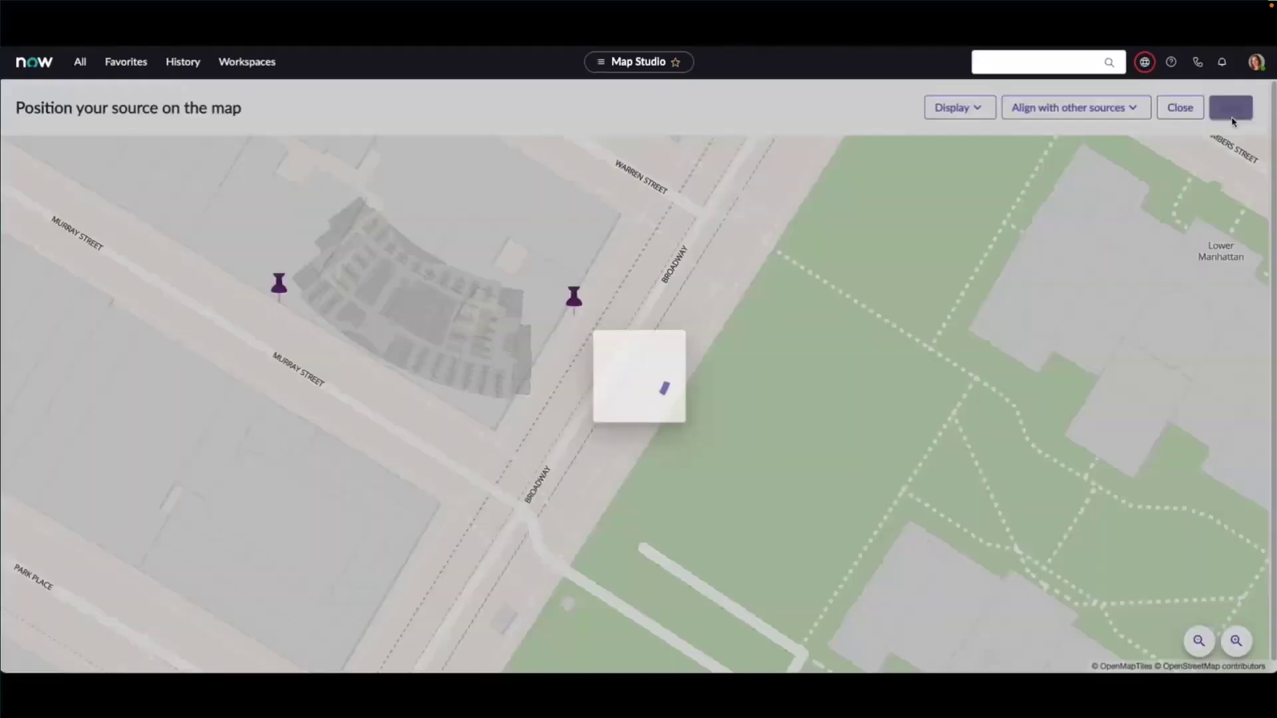
# Step: Include the BldgOutlines-DWG layer in the import with layer type Building
pyautogui.scroll(-1, 153, 433)
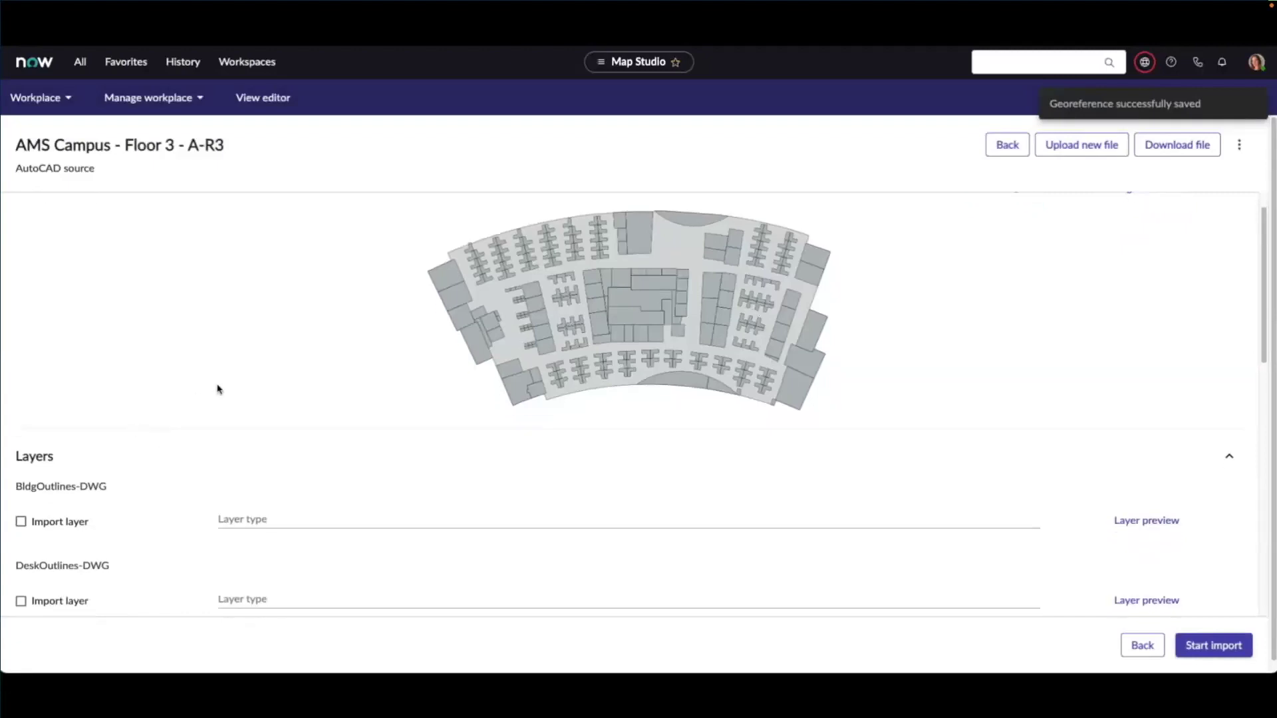
pyautogui.scroll(-1, 221, 391)
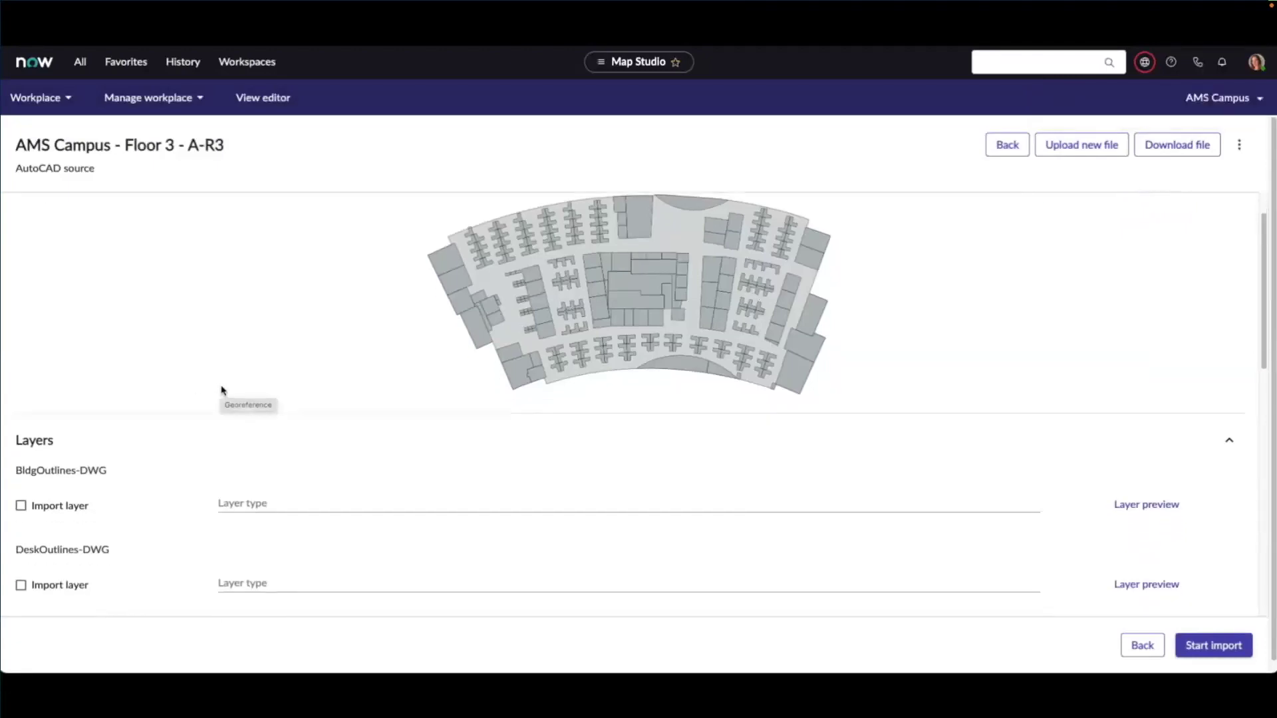
pyautogui.scroll(-1, 225, 390)
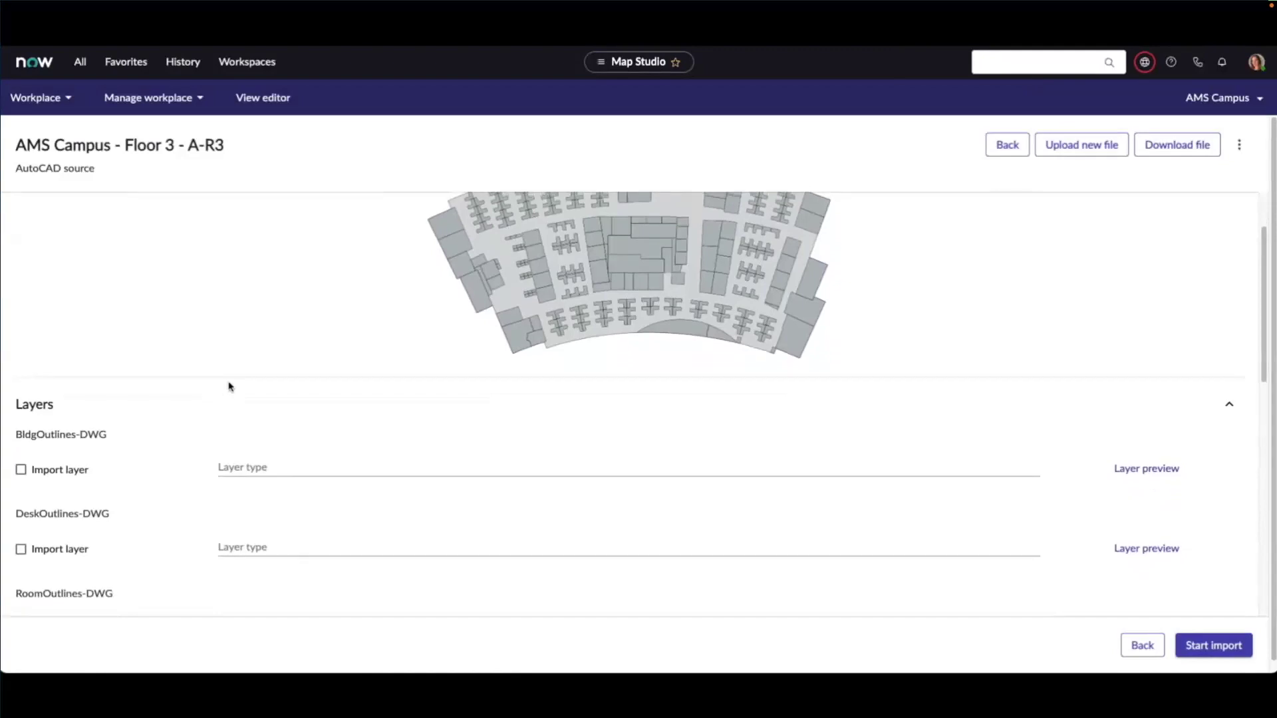
pyautogui.scroll(-5, 200, 408)
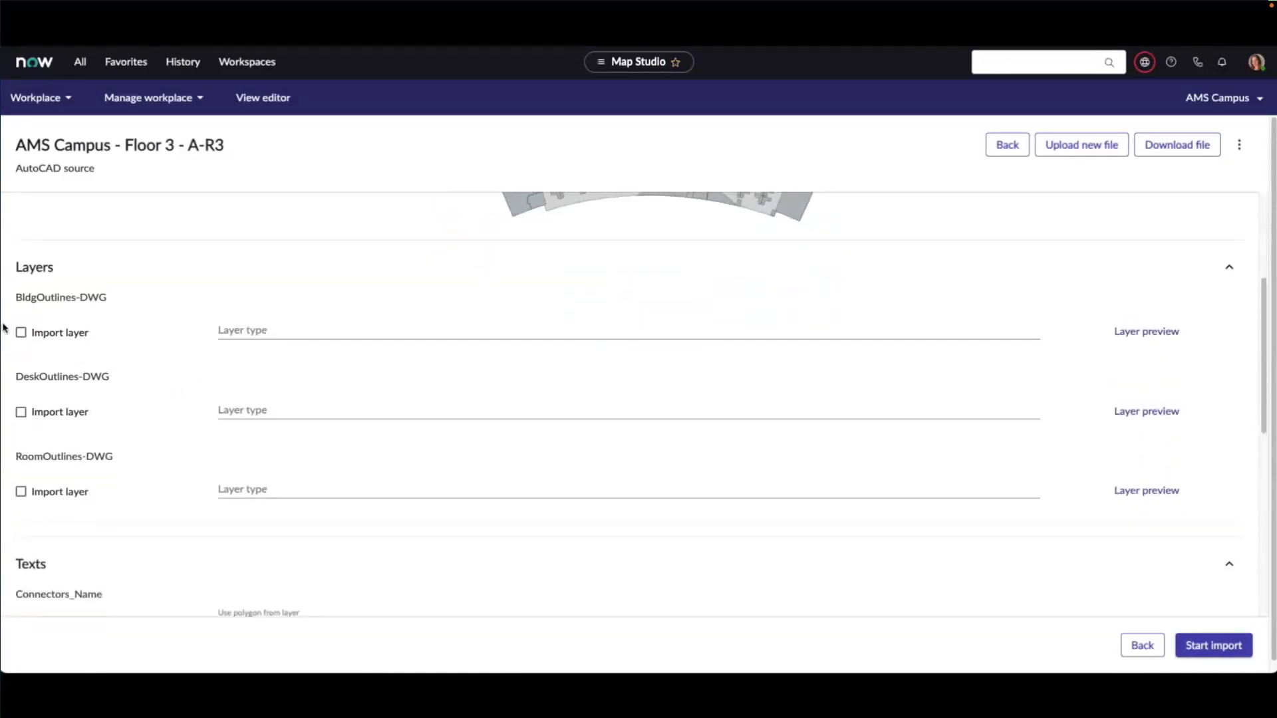
pyautogui.click(21, 334)
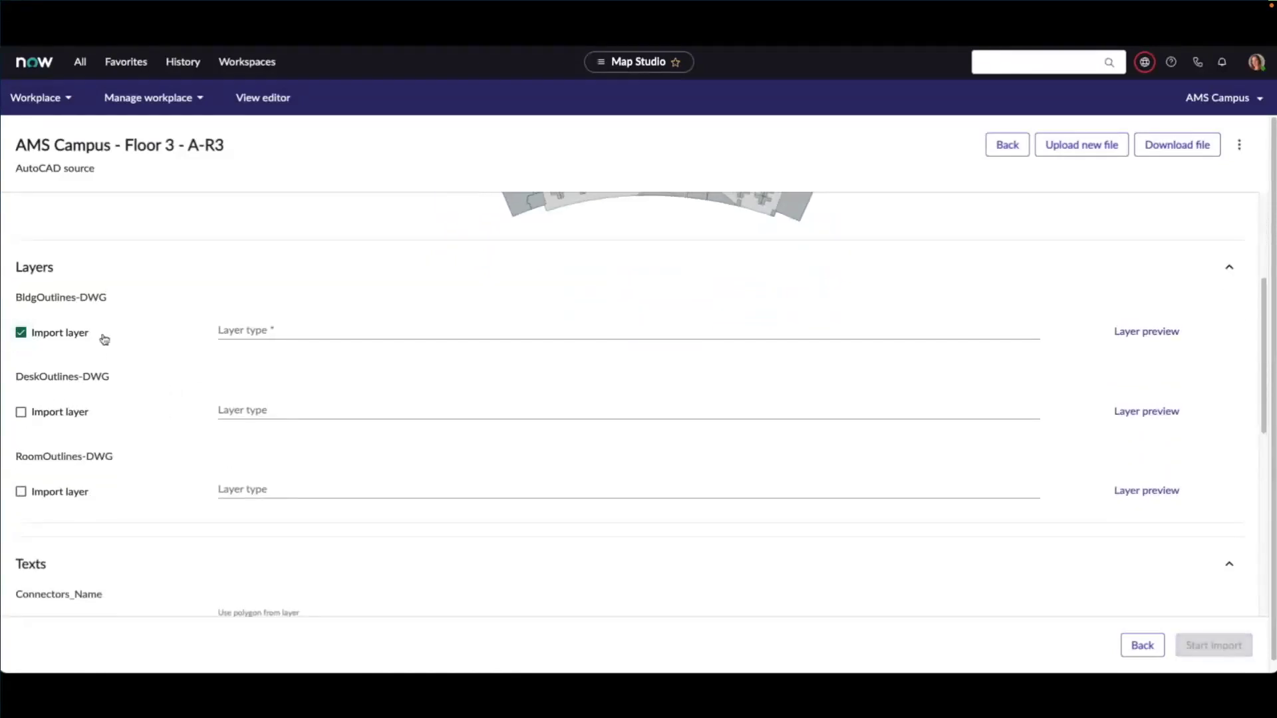
pyautogui.click(275, 333)
pyautogui.click(277, 359)
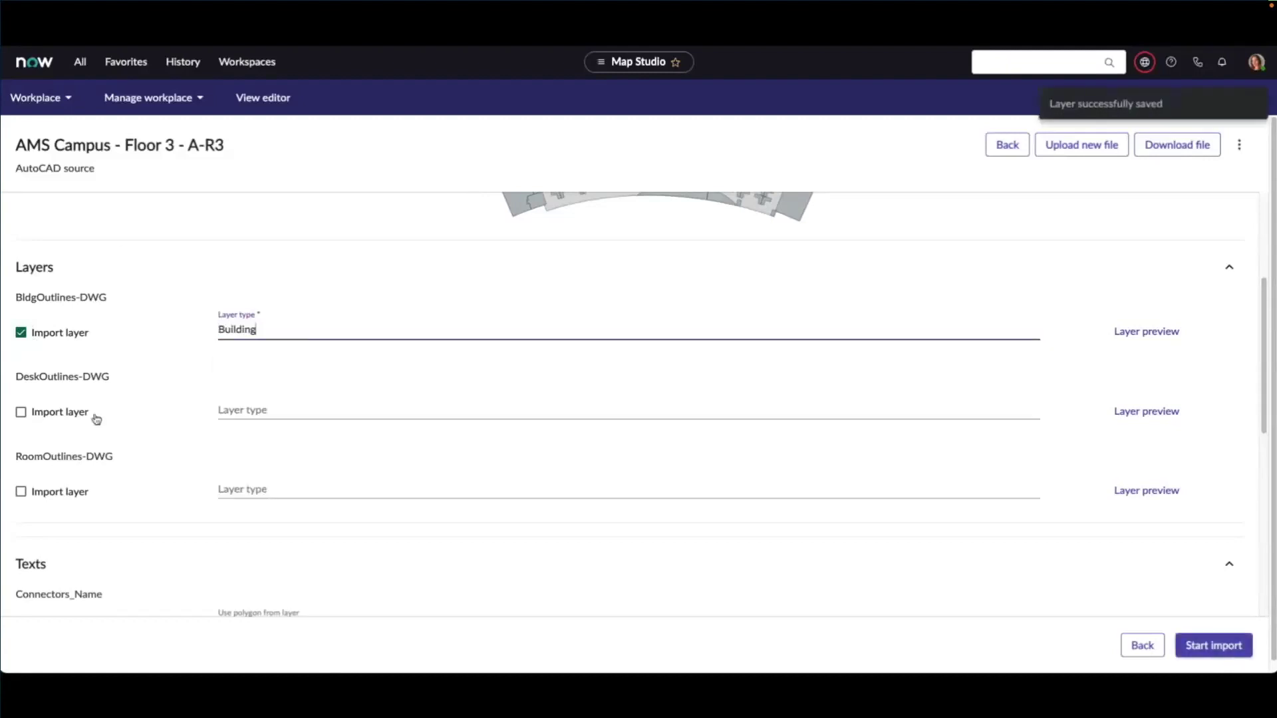
# Step: Include DeskOutlines-DWG as Furnitures and preview the building and desk layers
pyautogui.click(21, 415)
pyautogui.click(304, 408)
pyautogui.scroll(-3, 293, 465)
pyautogui.scroll(3, 279, 499)
pyautogui.click(283, 500)
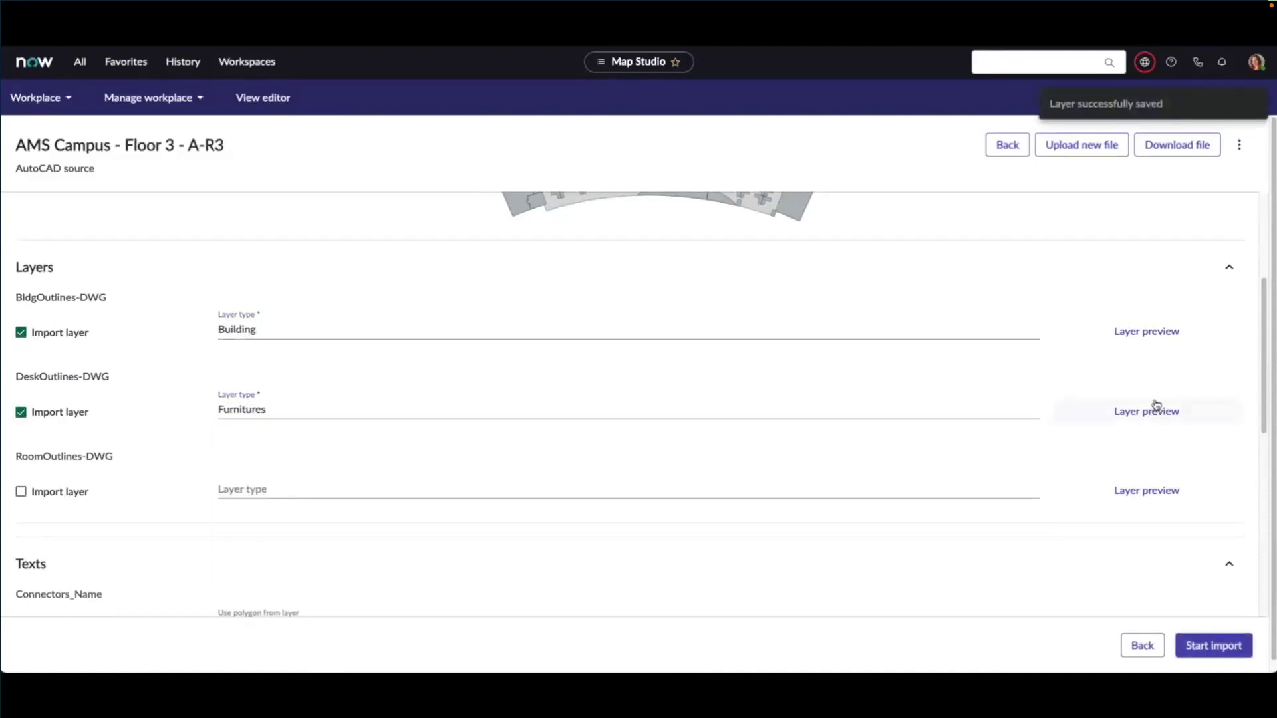
pyautogui.click(1148, 333)
pyautogui.click(952, 555)
pyautogui.click(1156, 412)
pyautogui.click(930, 547)
# Step: Import RoomOutlines-DWG as Room after previewing it, and enable Desk_Name's Import places from text
pyautogui.scroll(-3, 181, 506)
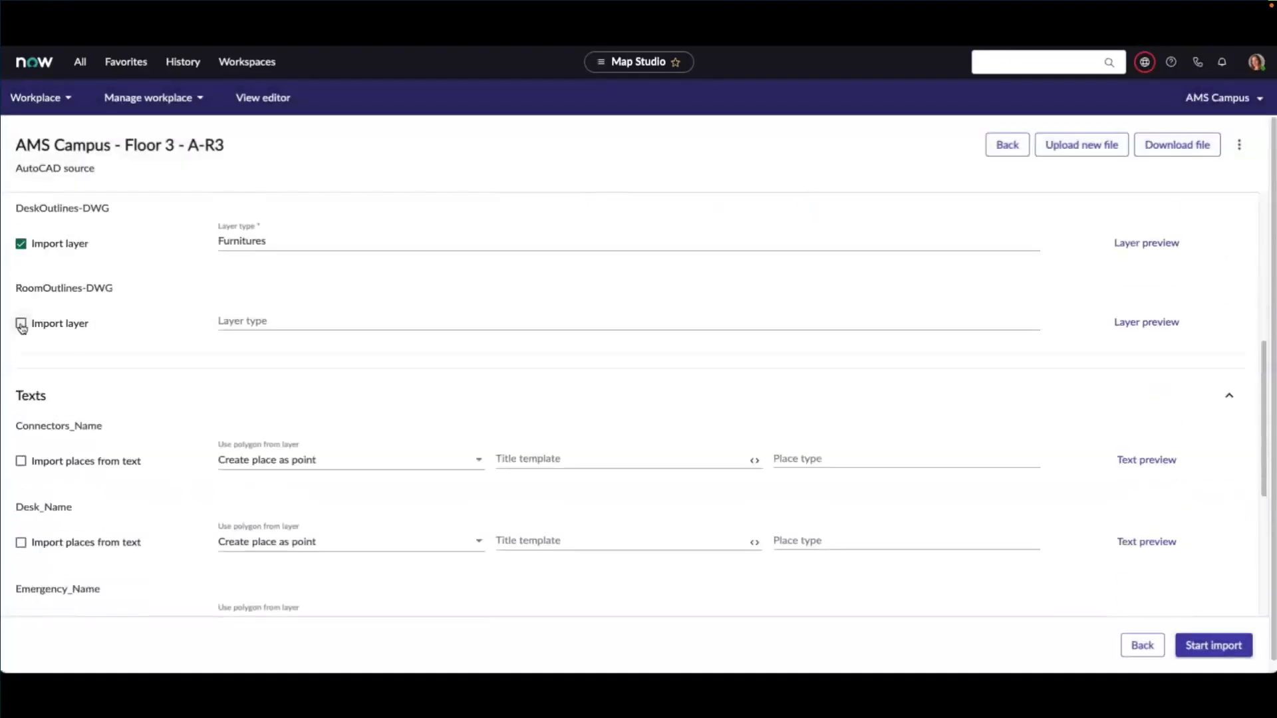
pyautogui.click(22, 324)
pyautogui.click(296, 321)
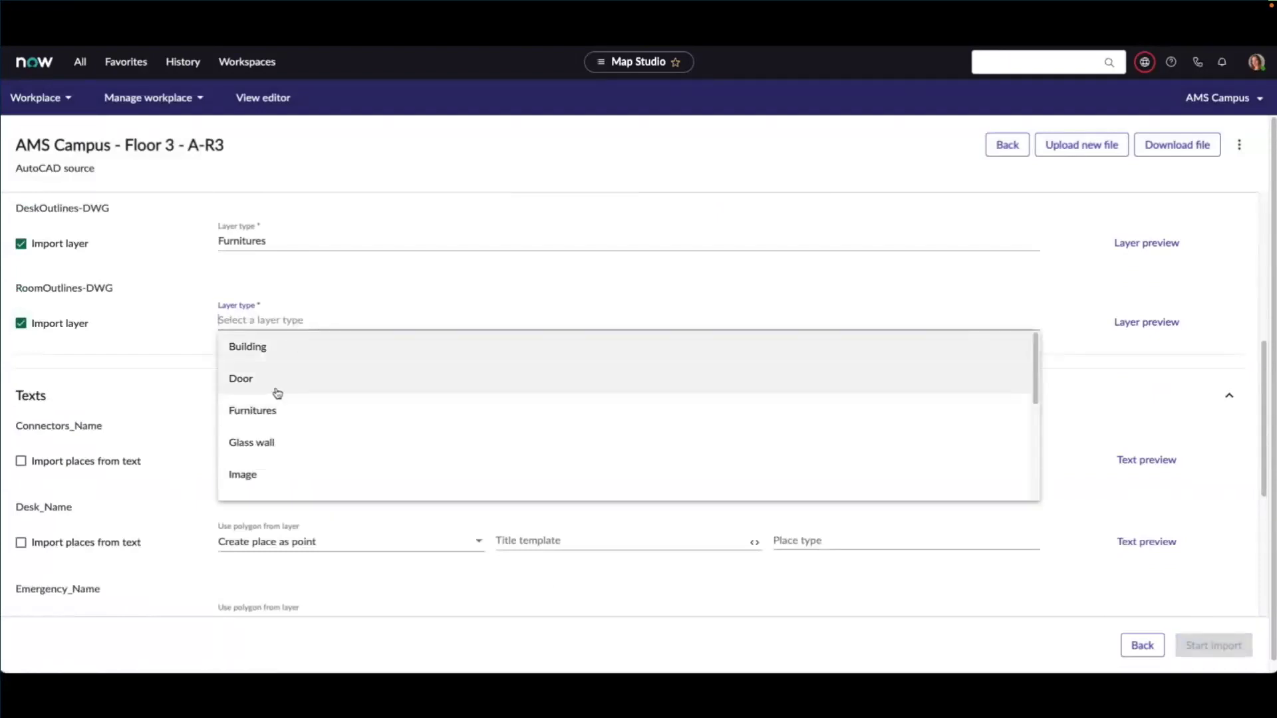
pyautogui.scroll(-3, 283, 407)
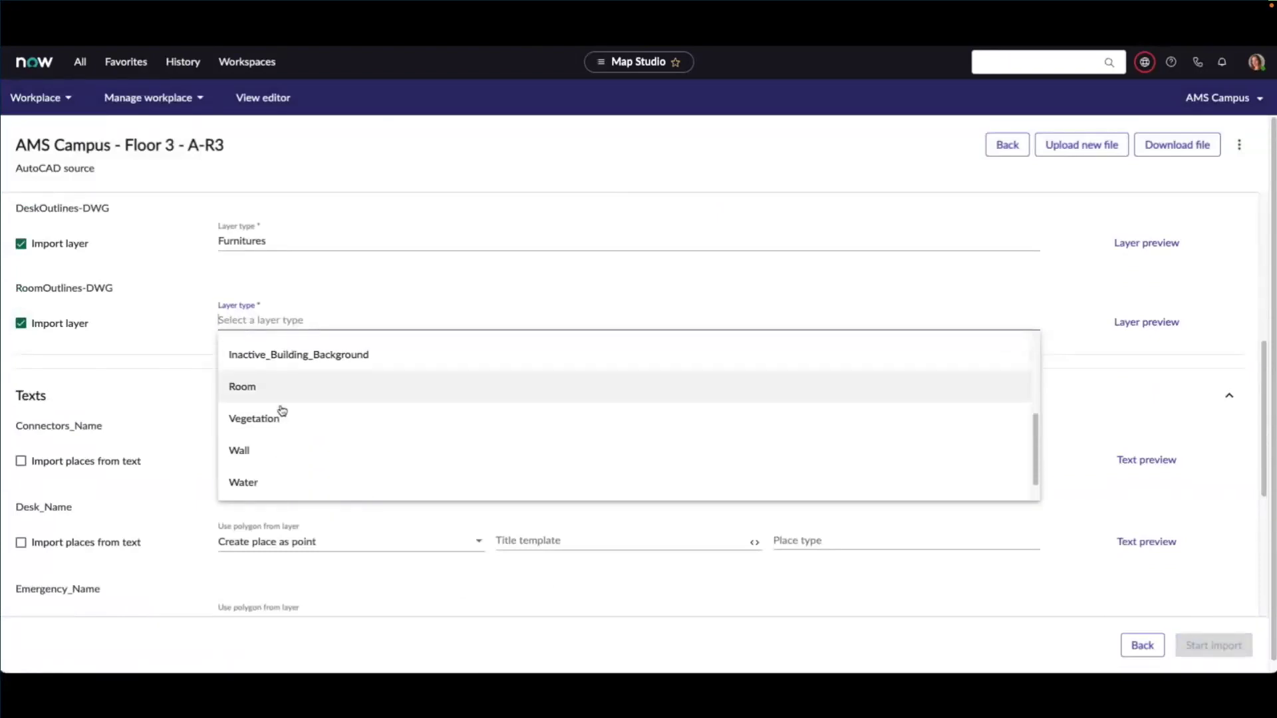
pyautogui.scroll(-2, 282, 411)
pyautogui.click(270, 376)
pyautogui.click(1156, 326)
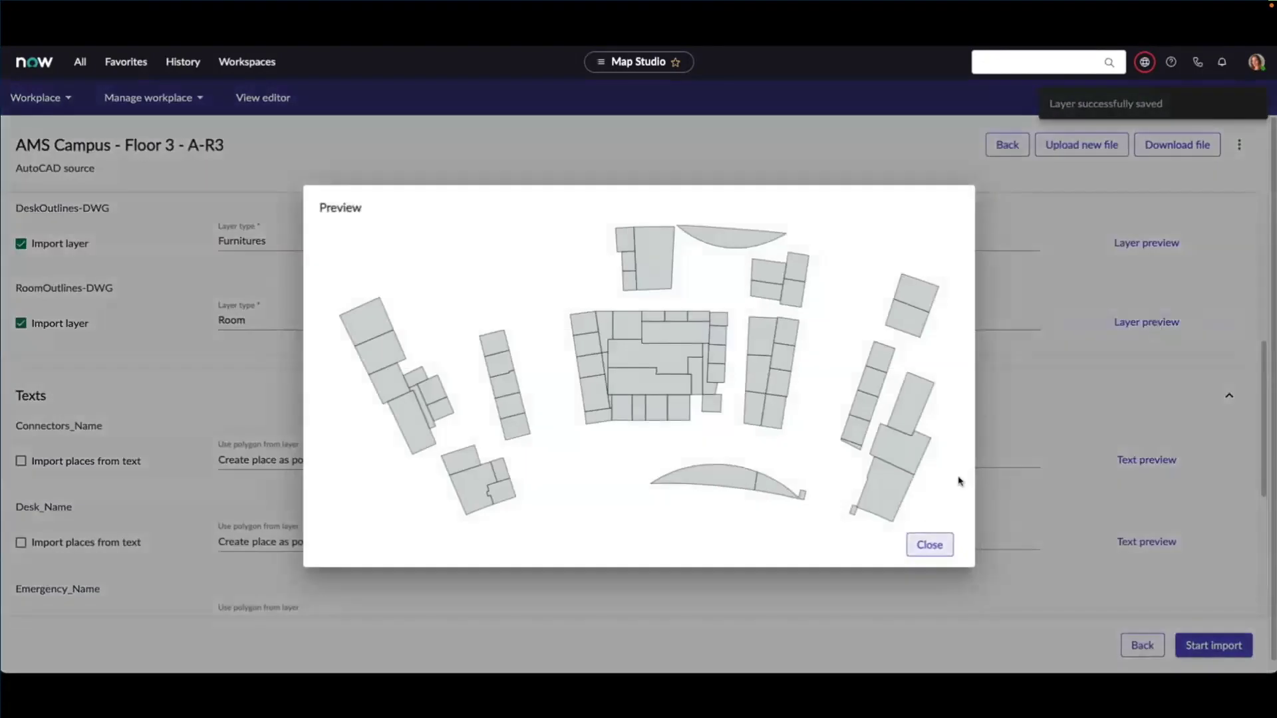
pyautogui.click(928, 542)
pyautogui.scroll(-2, 150, 416)
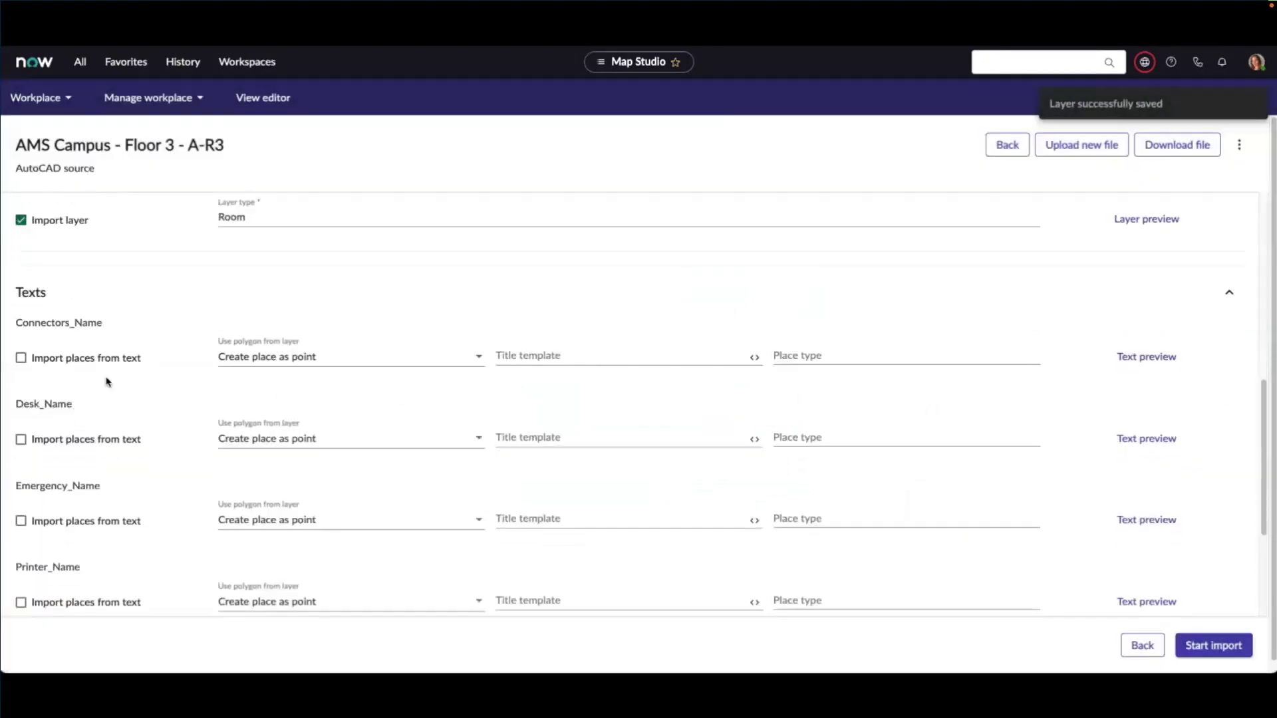
pyautogui.click(21, 441)
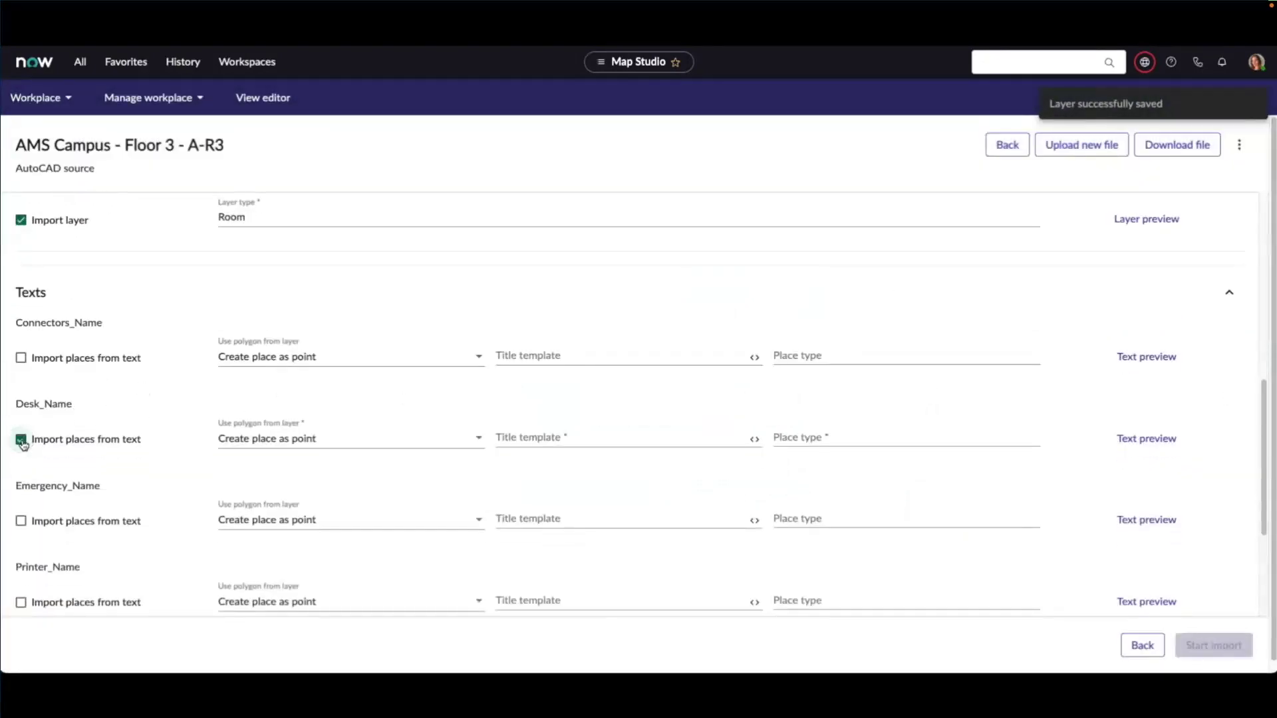
# Step: Map Desk_Name places to DeskOutlines-DWG polygons with {{Text}} titles and Desks type
pyautogui.click(479, 440)
pyautogui.click(441, 498)
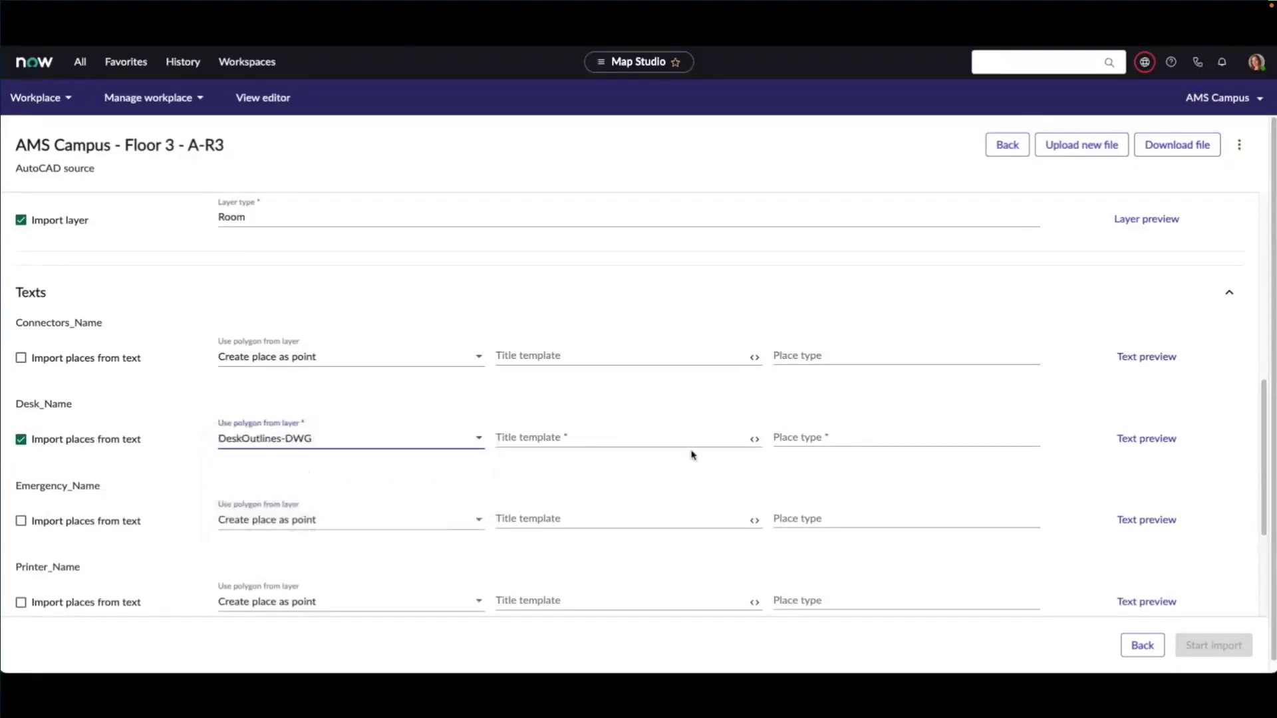
pyautogui.click(754, 439)
pyautogui.click(765, 464)
pyautogui.click(829, 436)
pyautogui.scroll(-2, 844, 477)
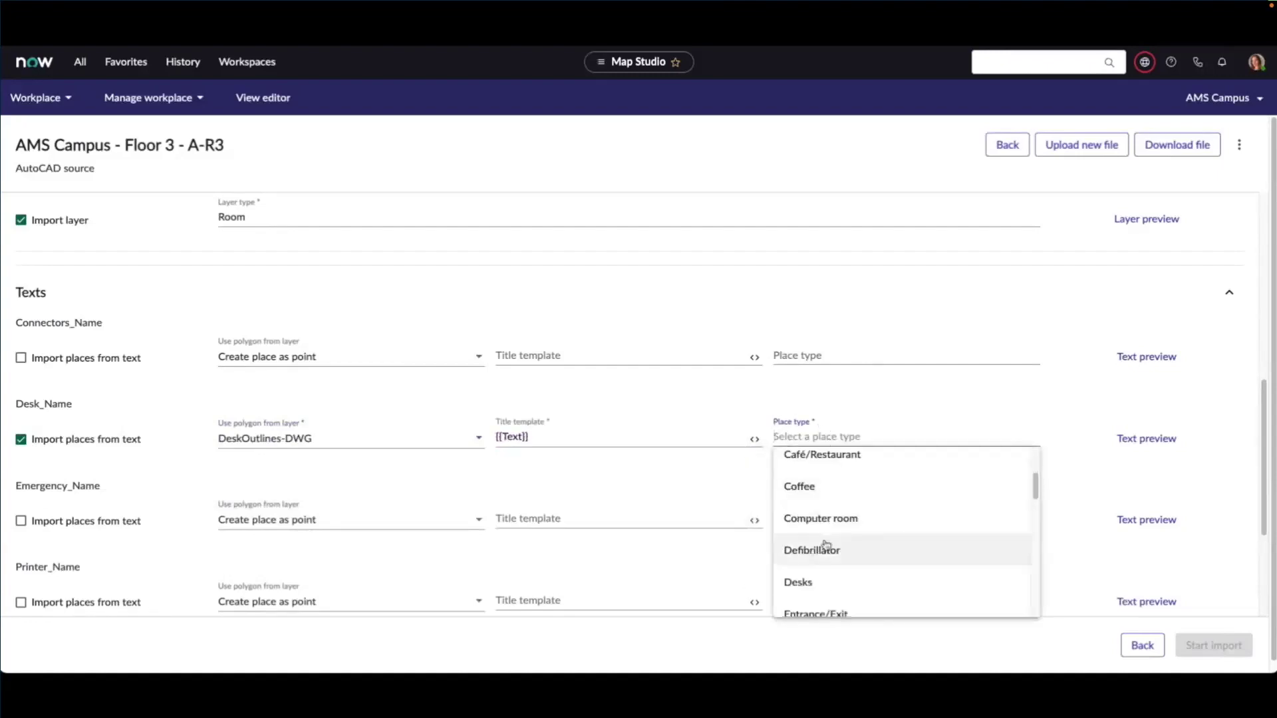
pyautogui.click(801, 578)
pyautogui.scroll(-3, 162, 510)
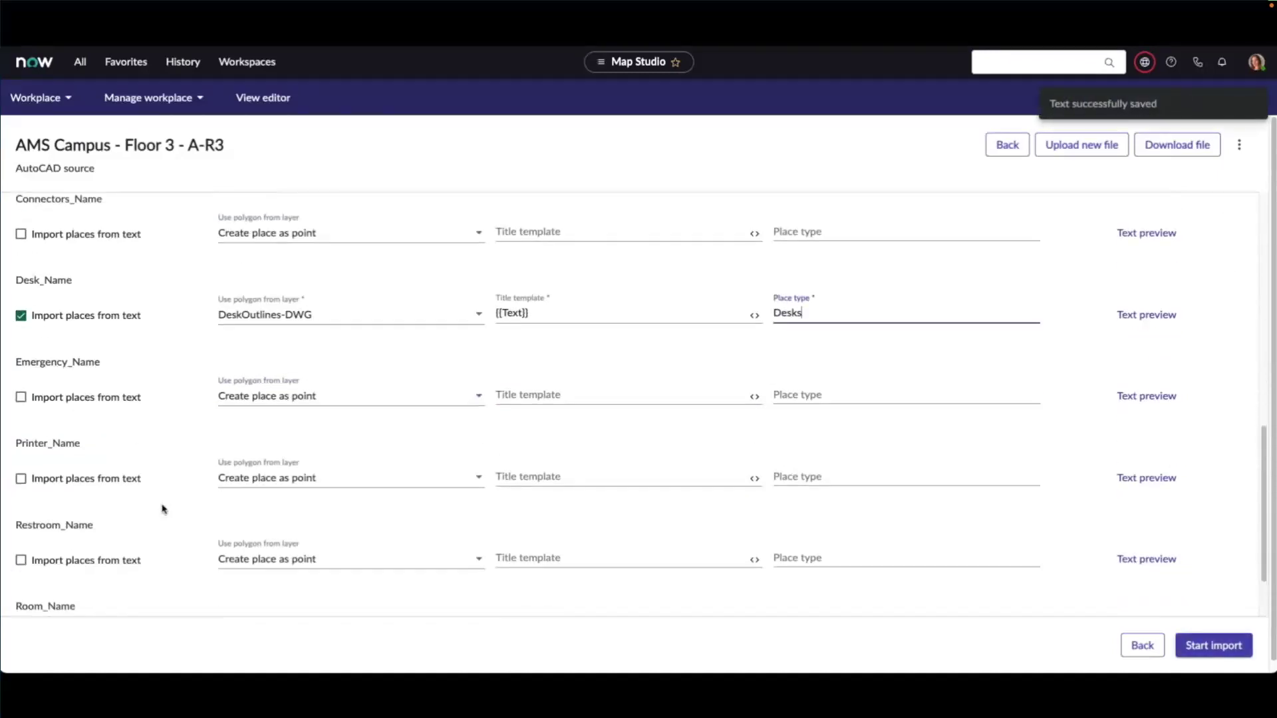
# Step: Import Room_Name places from RoomOutlines-DWG with {{Text}} titles as Meeting room, then start the import
pyautogui.click(22, 554)
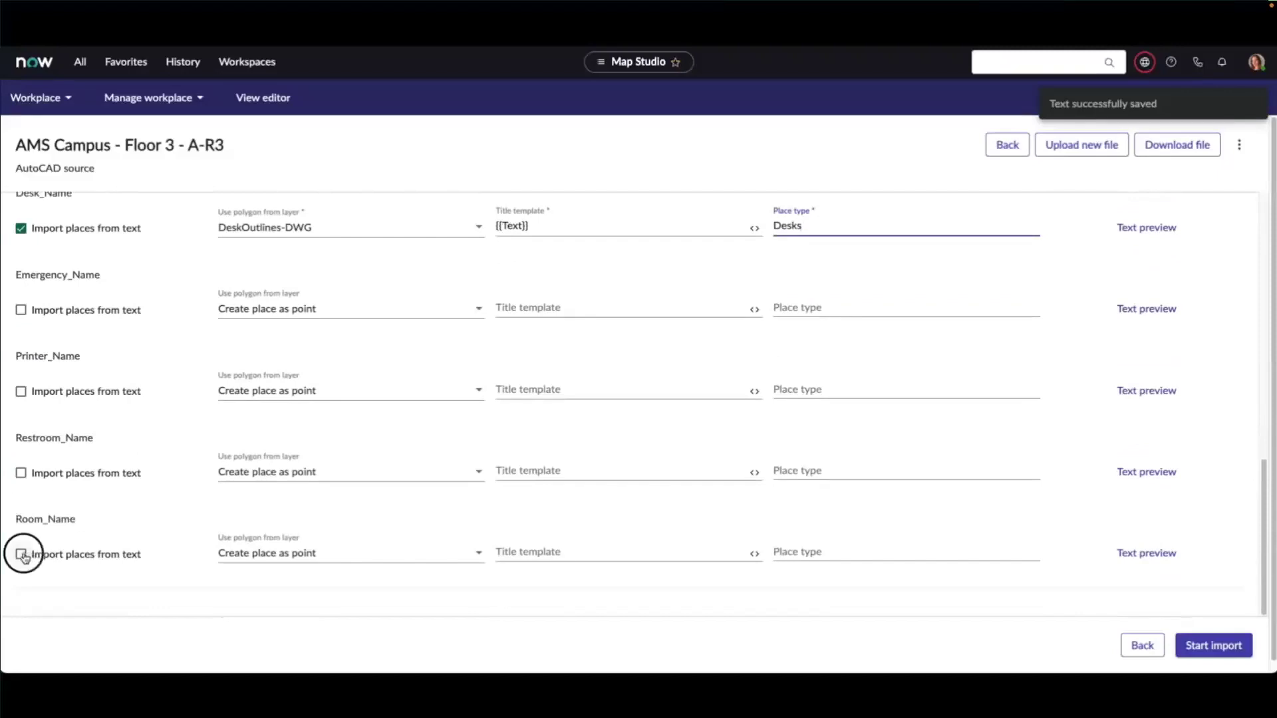
pyautogui.click(473, 559)
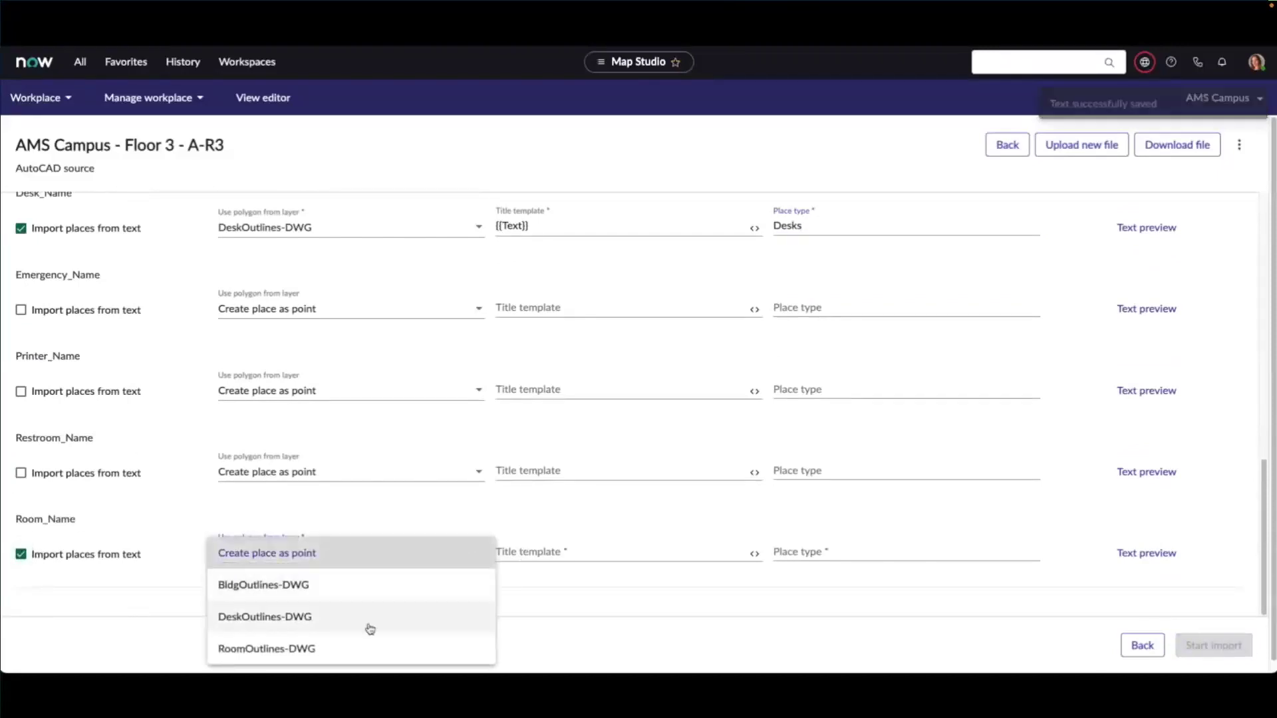
pyautogui.click(412, 647)
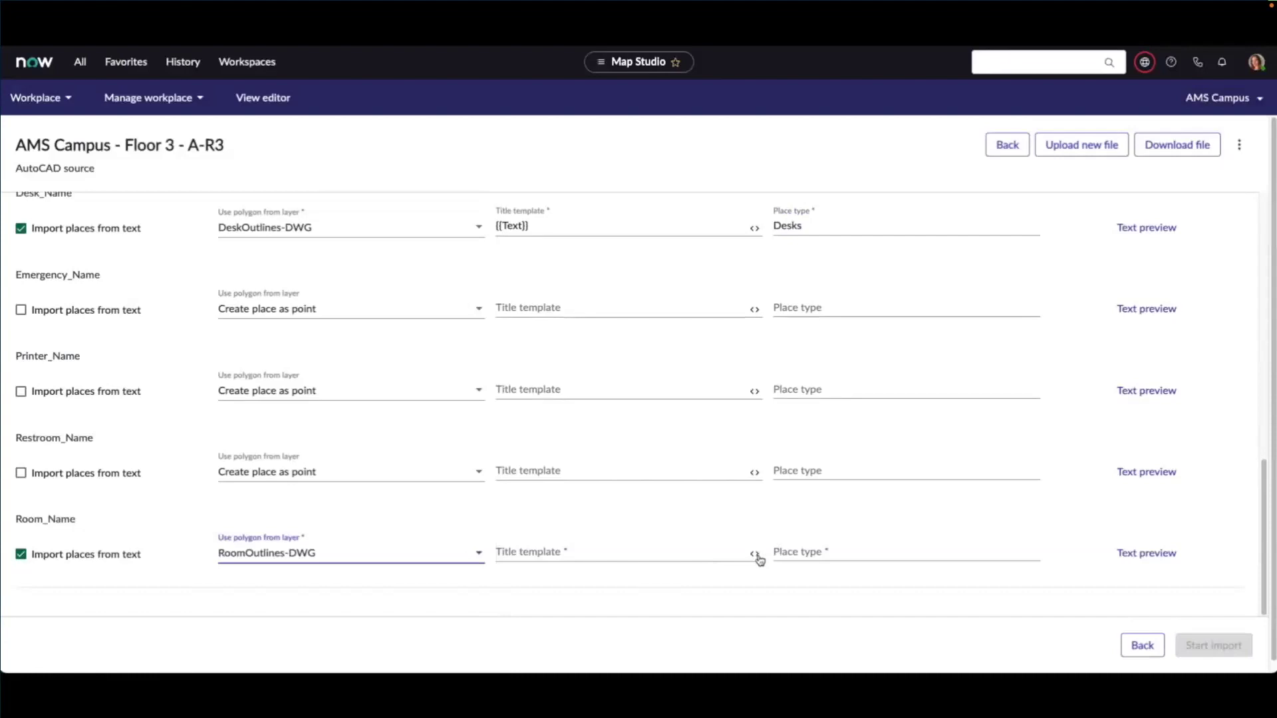
pyautogui.click(756, 554)
pyautogui.click(812, 431)
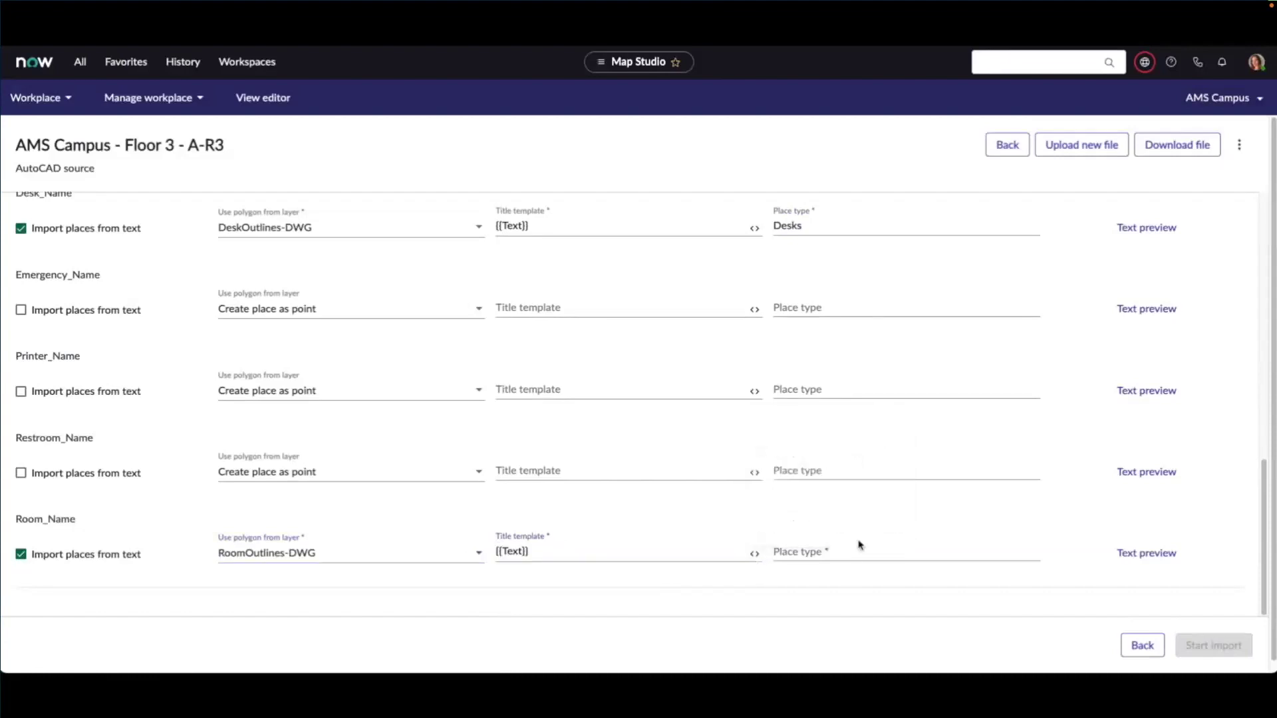
pyautogui.click(858, 556)
pyautogui.scroll(-3, 876, 443)
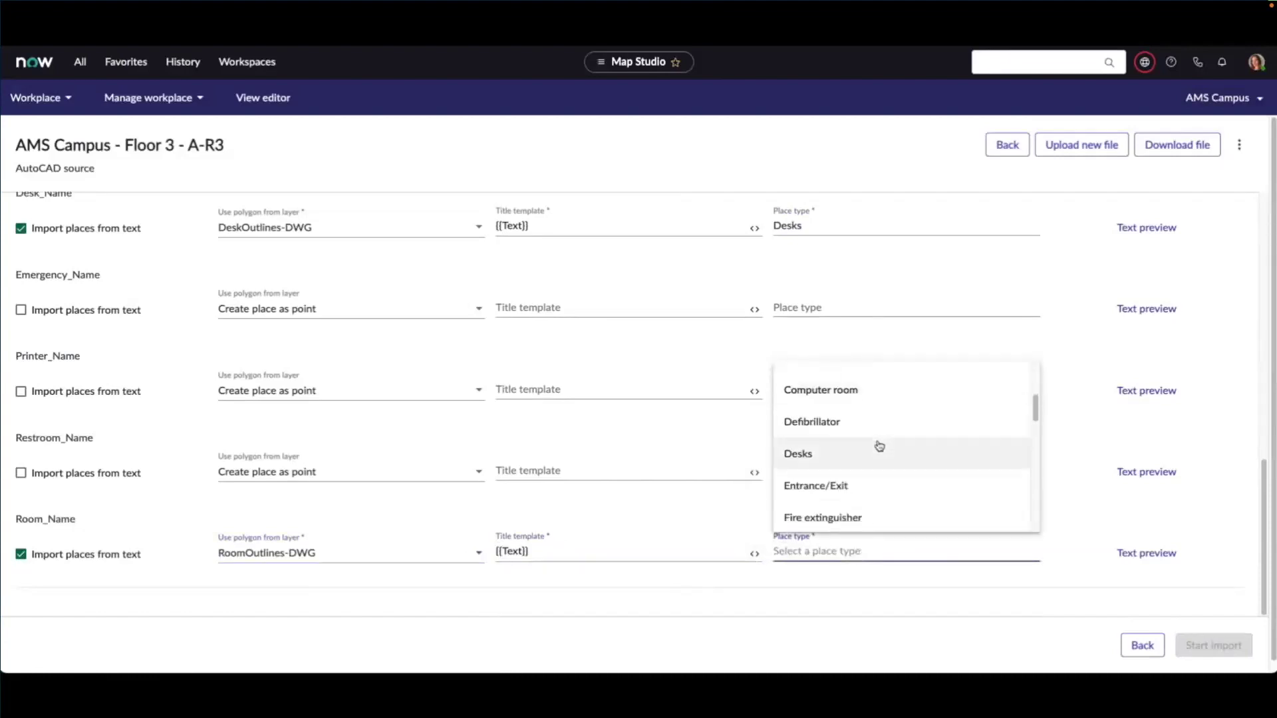
pyautogui.scroll(-5, 879, 445)
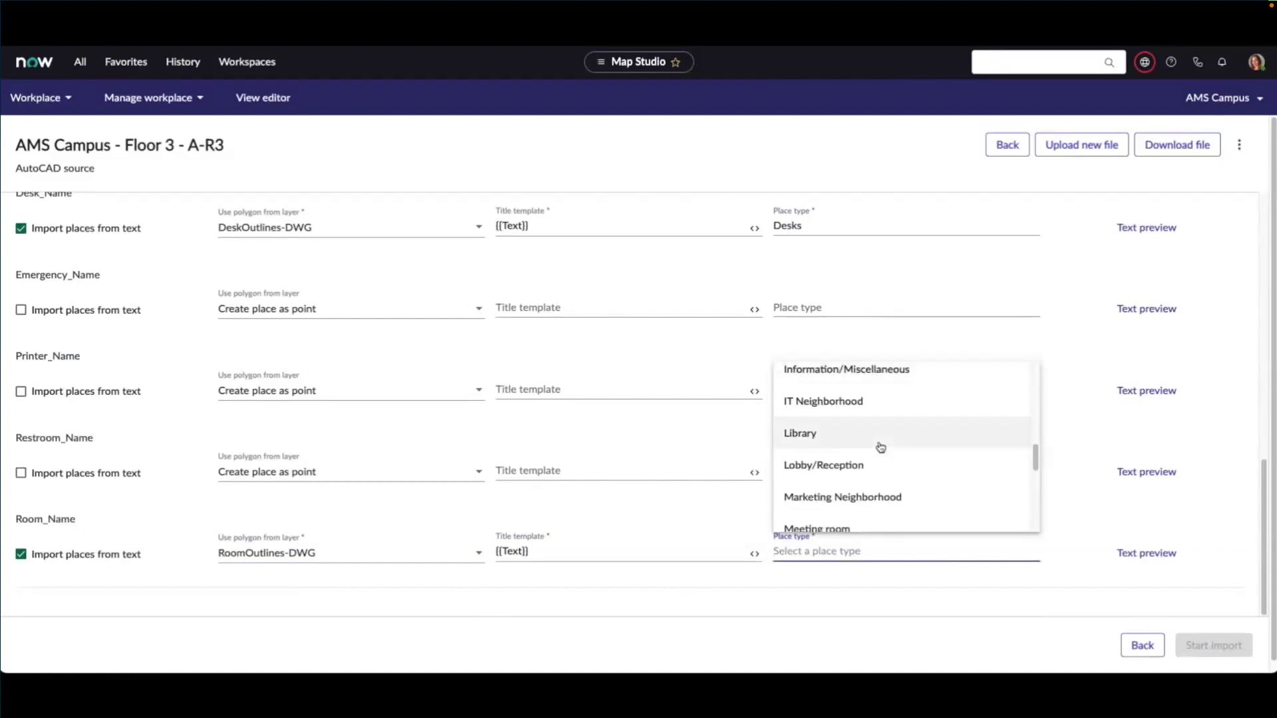
pyautogui.scroll(-3, 879, 442)
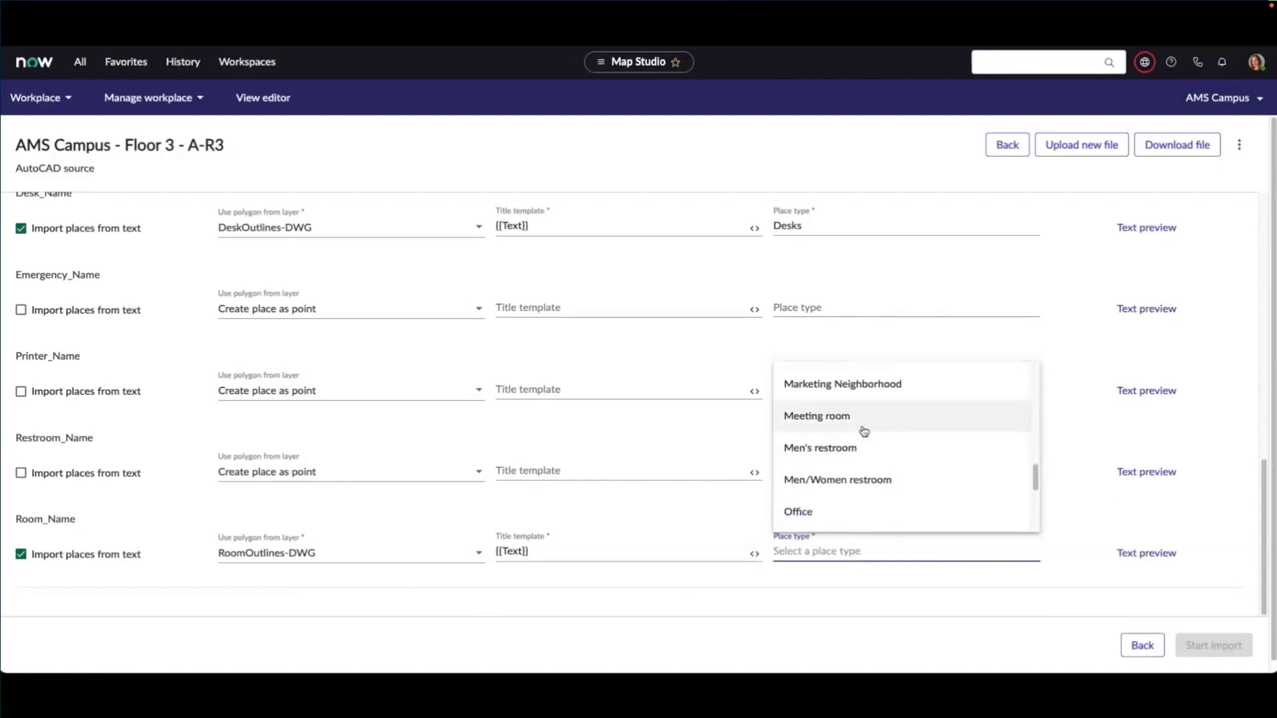
pyautogui.scroll(-3, 863, 431)
pyautogui.moveTo(1035, 499)
pyautogui.mouseDown()
pyautogui.moveTo(1038, 522)
pyautogui.moveTo(1035, 379)
pyautogui.moveTo(1046, 479)
pyautogui.mouseUp()
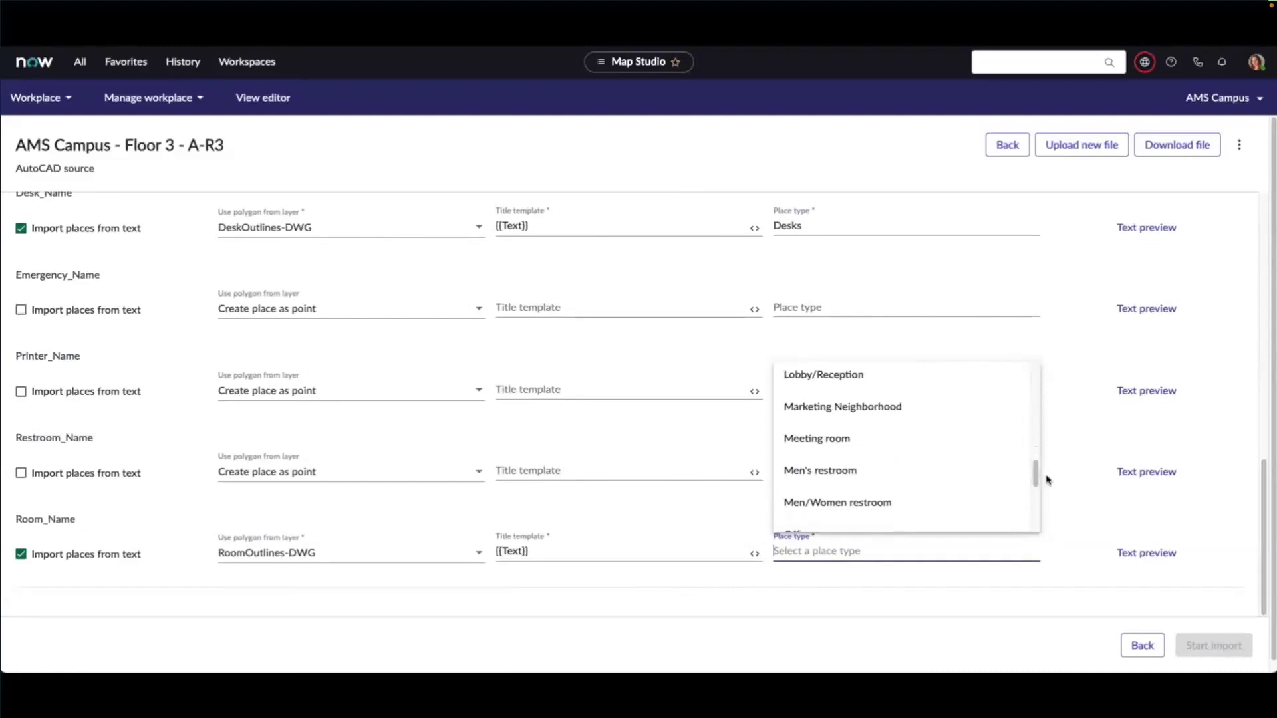
pyautogui.click(910, 447)
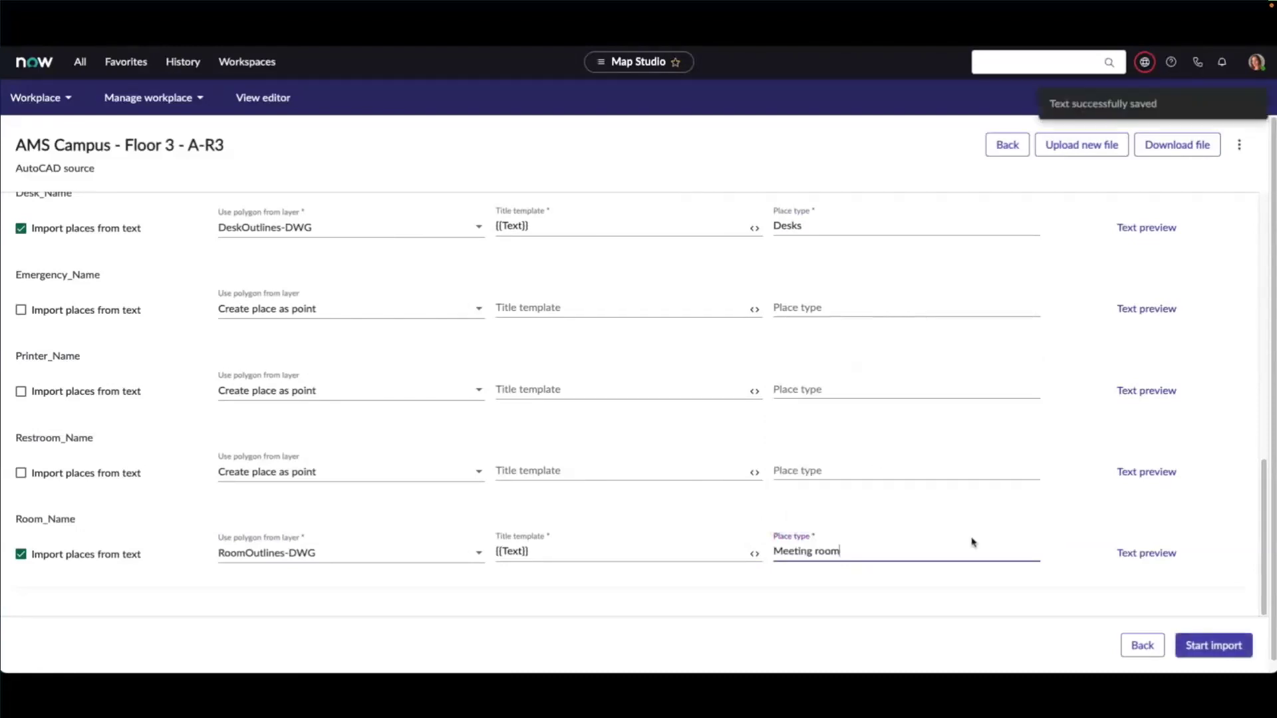
pyautogui.click(1215, 648)
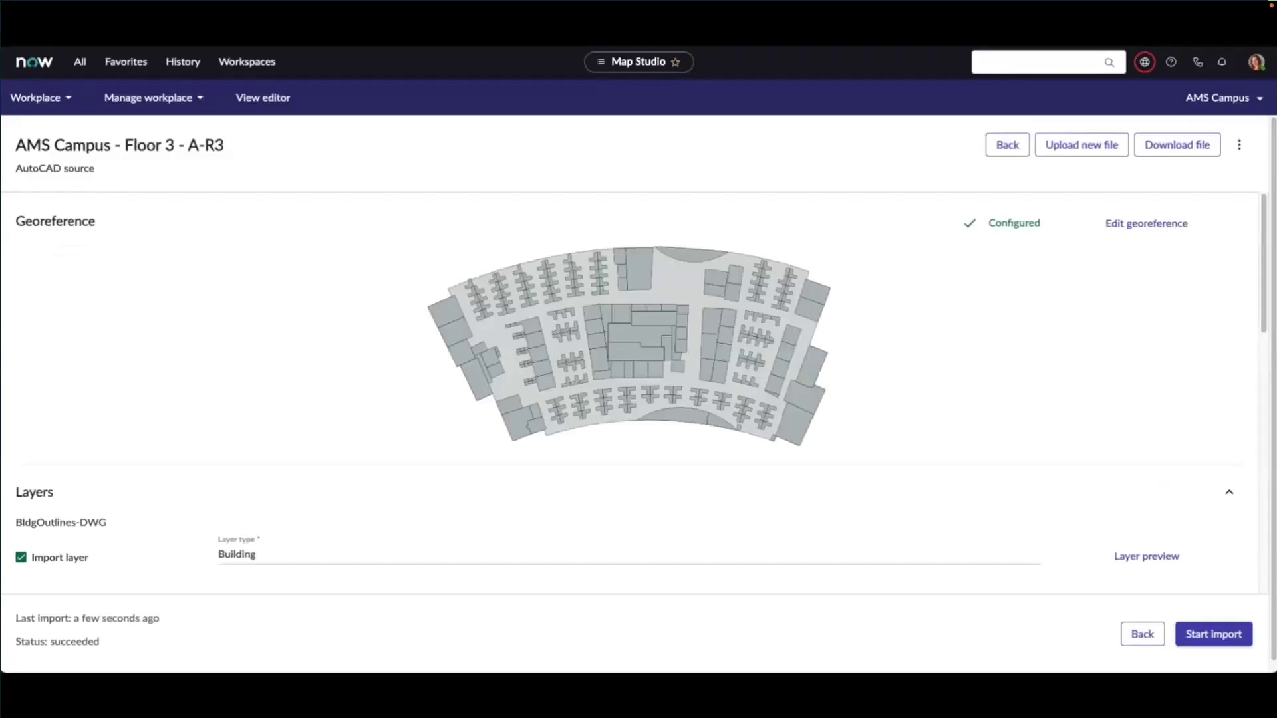
# Step: From the AMS Campus overview, display Building E's Floor 3 plan and zoom into it
pyautogui.click(197, 98)
pyautogui.click(179, 133)
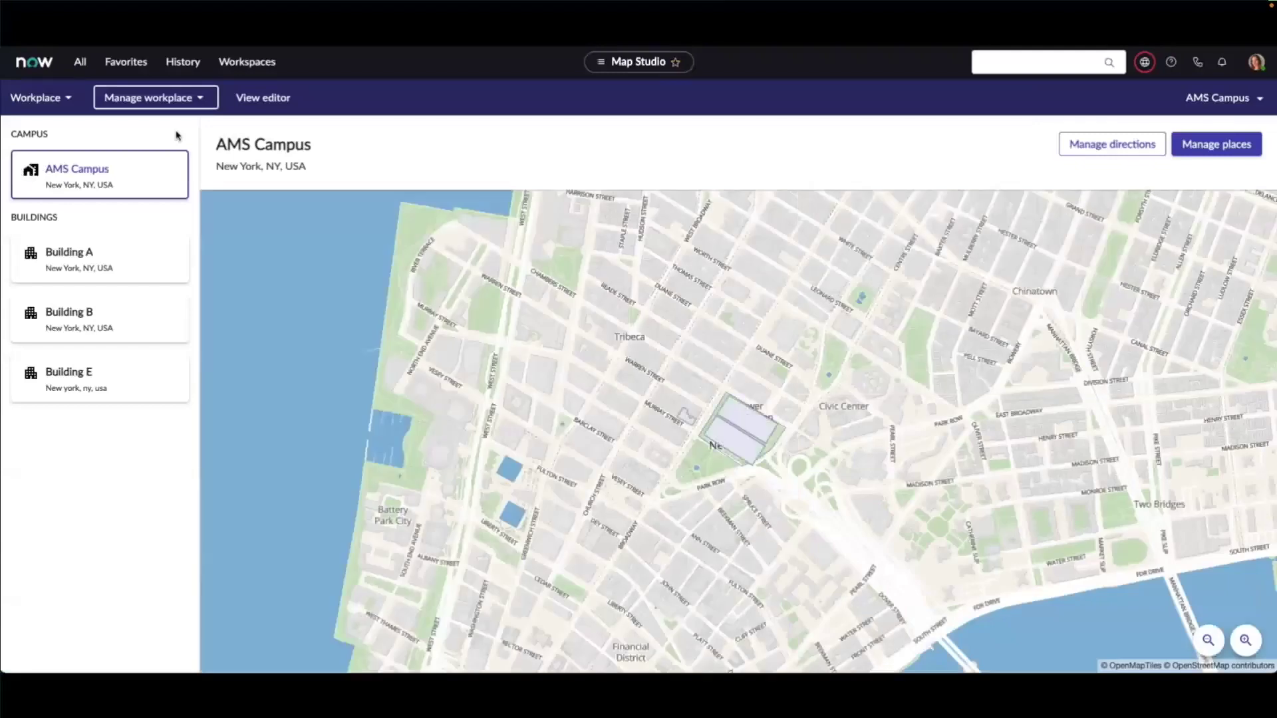
pyautogui.click(141, 374)
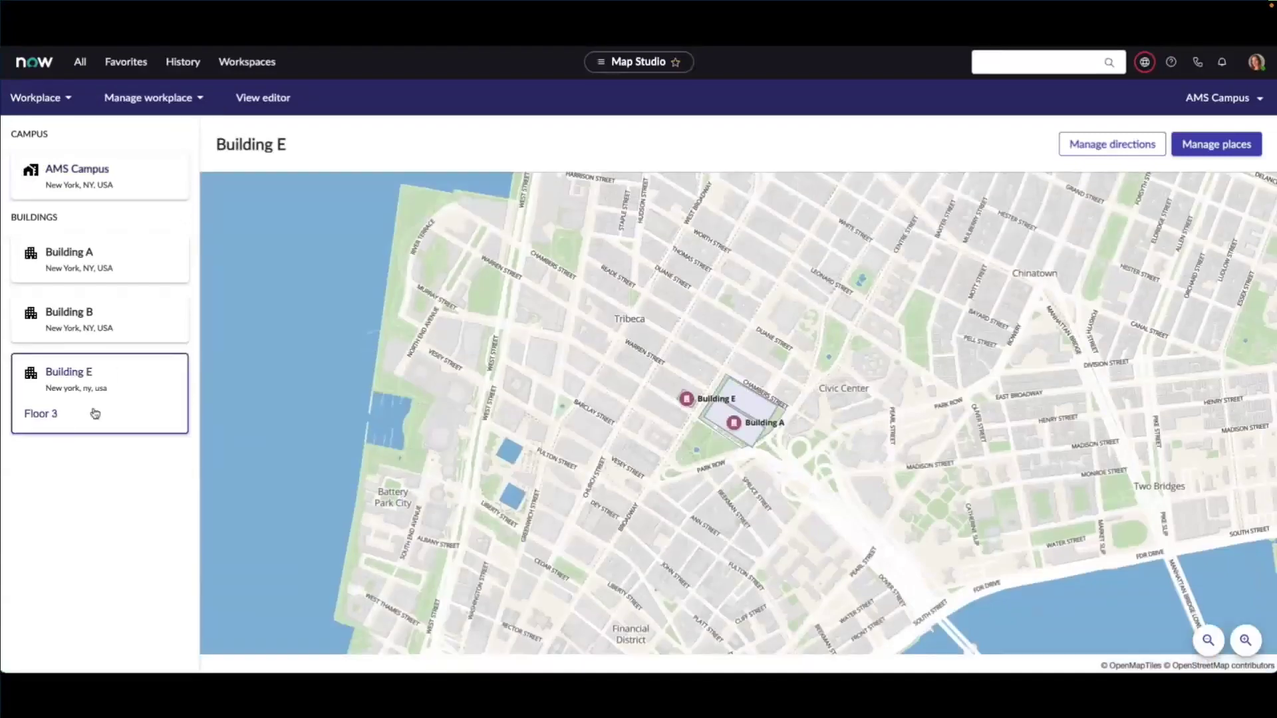
pyautogui.click(59, 416)
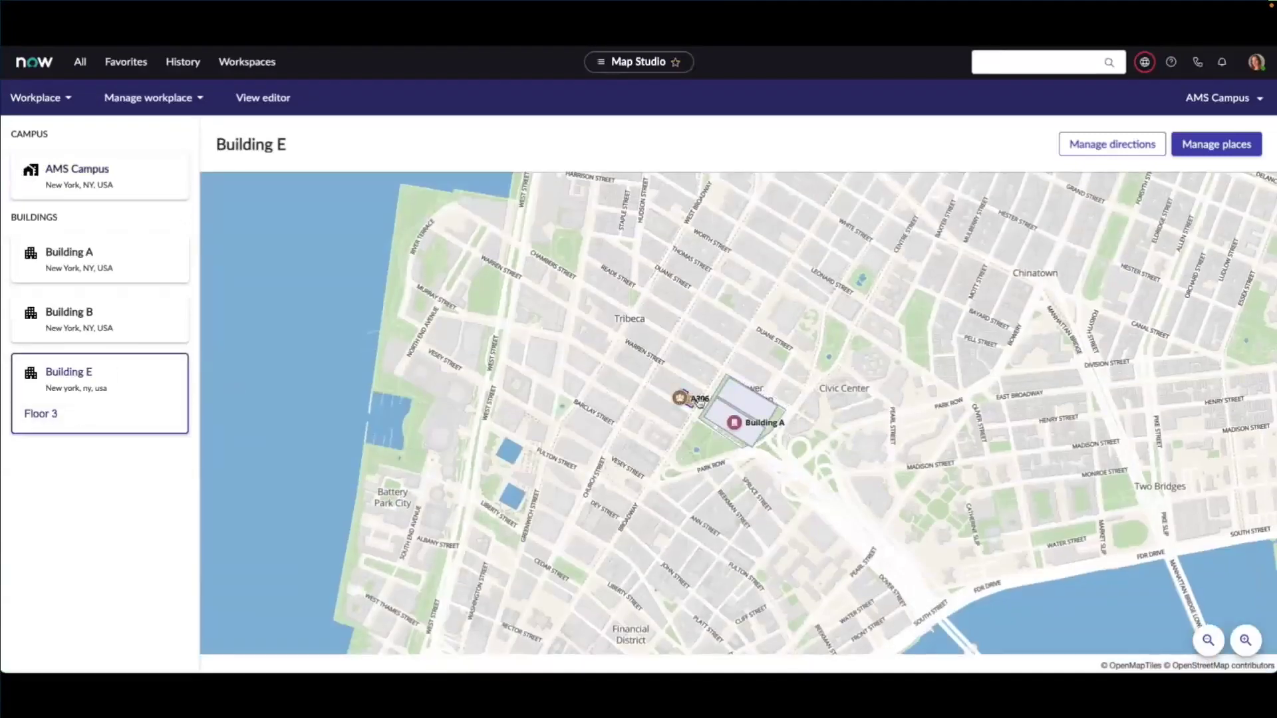
pyautogui.scroll(5, 678, 392)
pyautogui.scroll(5, 674, 368)
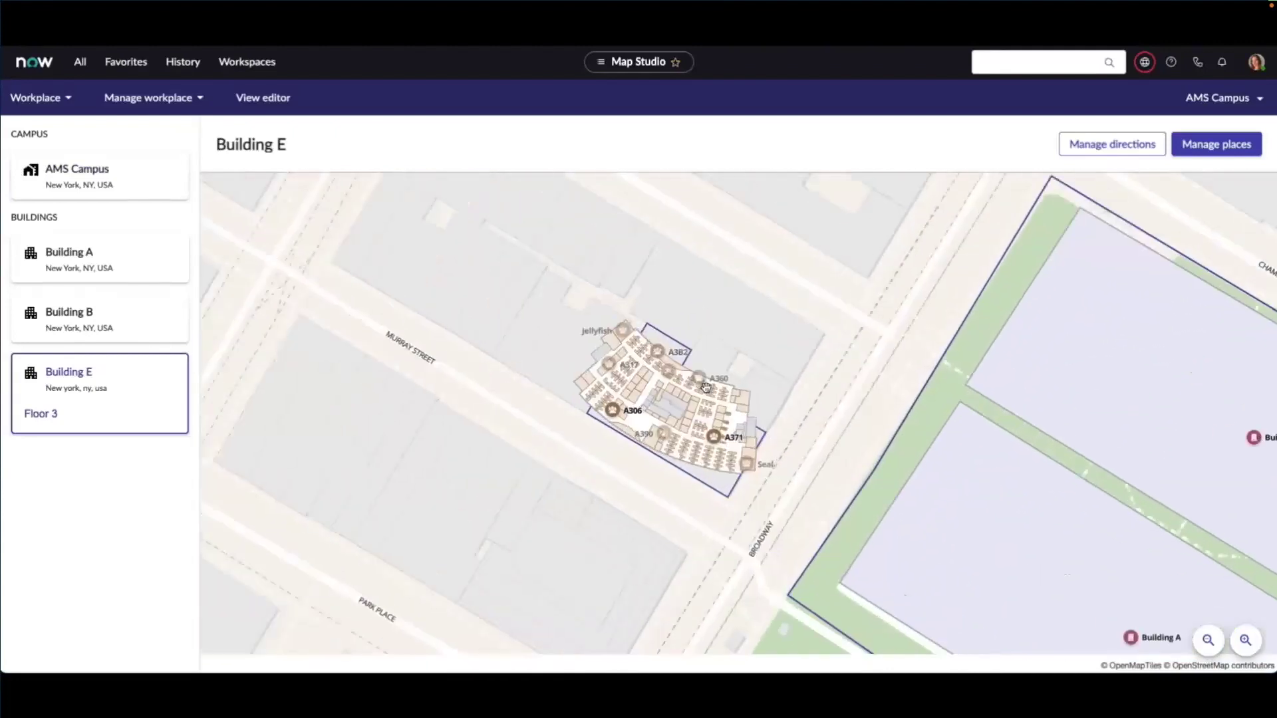
pyautogui.scroll(2, 837, 473)
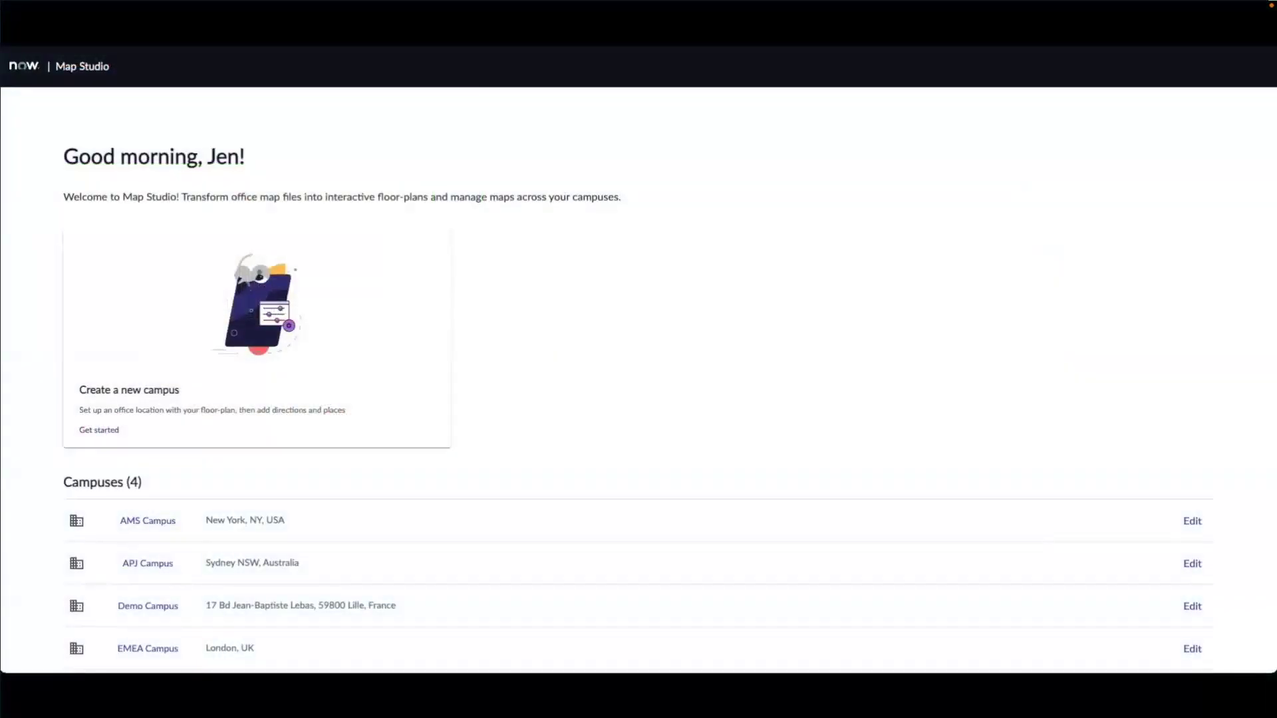
# Step: Open Manage places for AMS Campus and show Building E, Floor 3 on the map
pyautogui.click(412, 160)
pyautogui.click(170, 521)
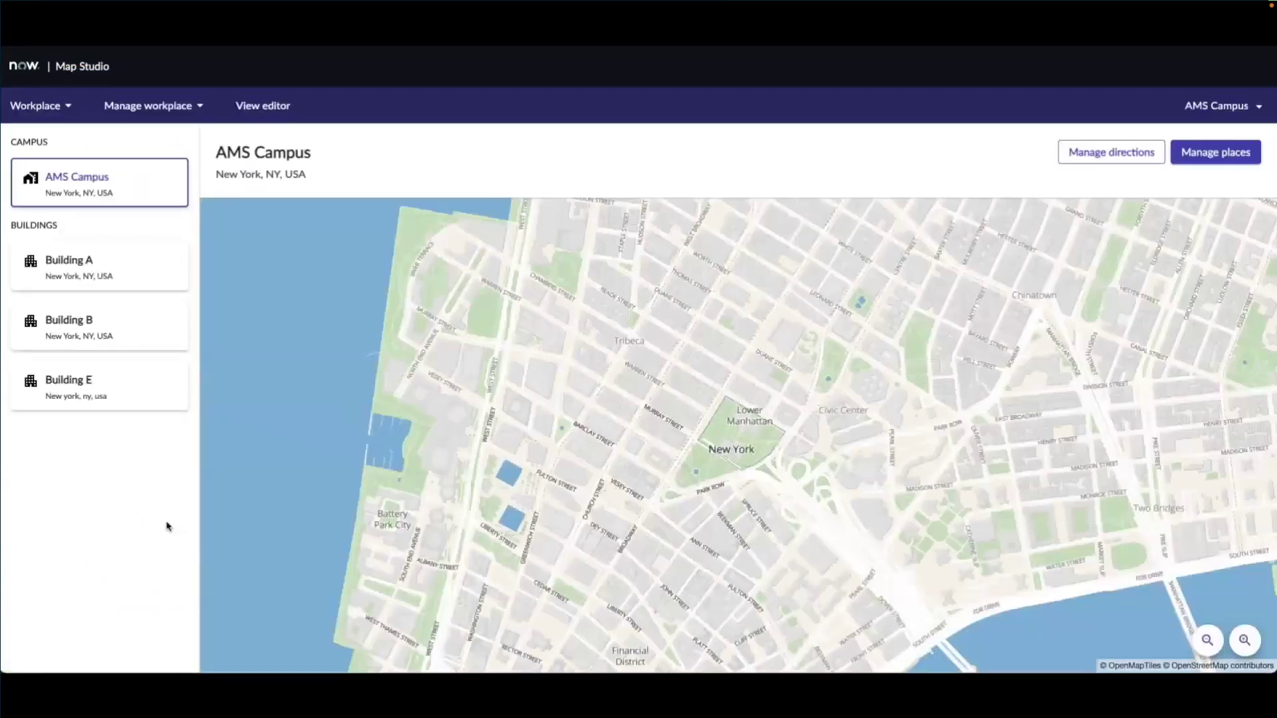
pyautogui.click(197, 119)
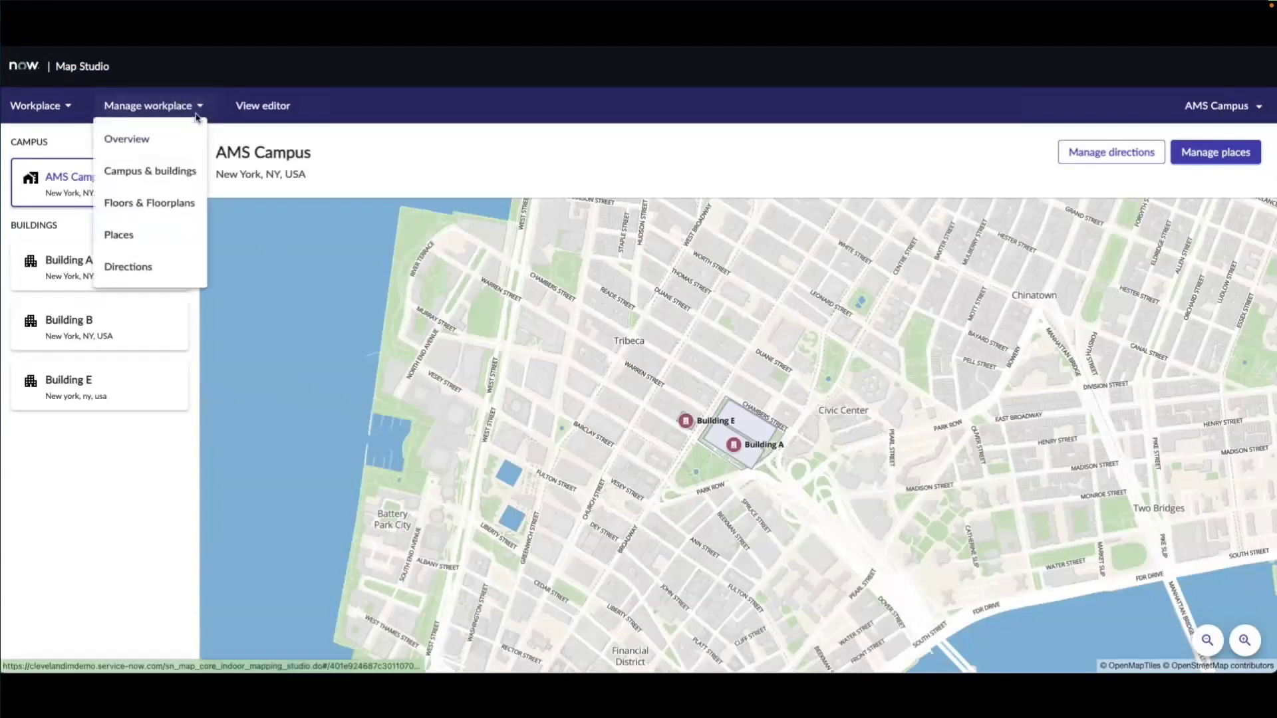
pyautogui.click(140, 244)
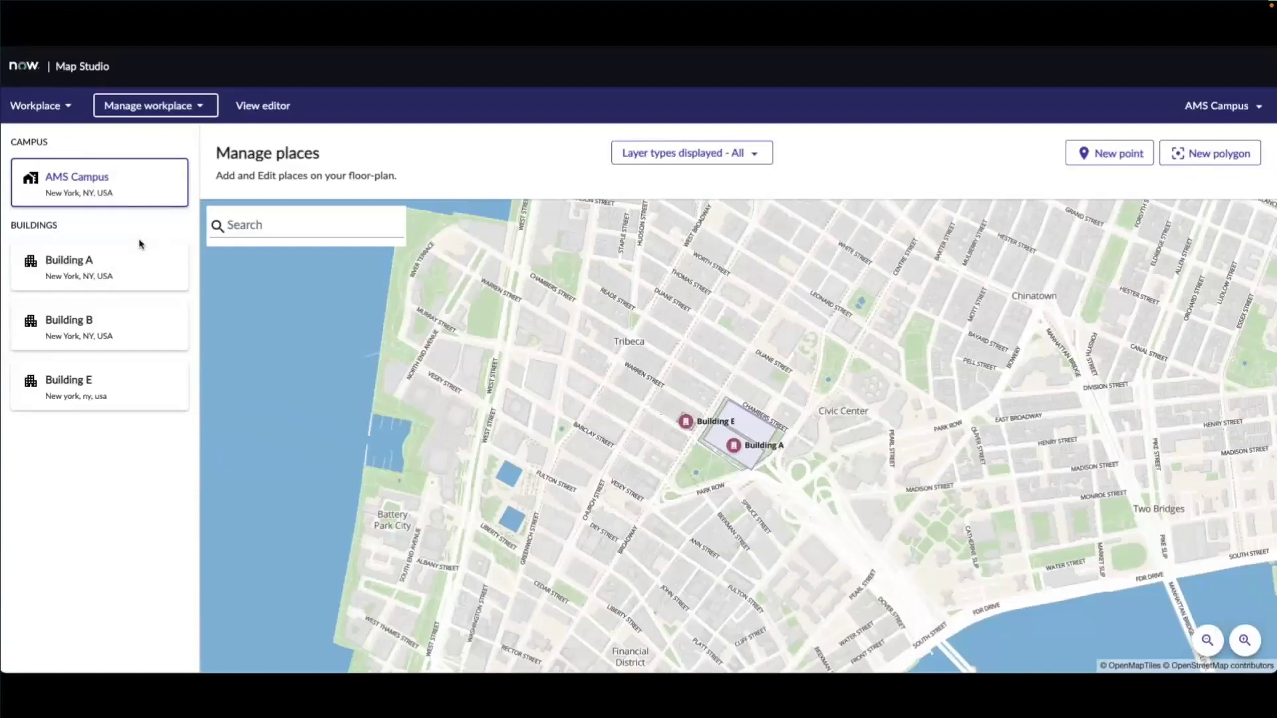
pyautogui.click(128, 390)
pyautogui.click(60, 424)
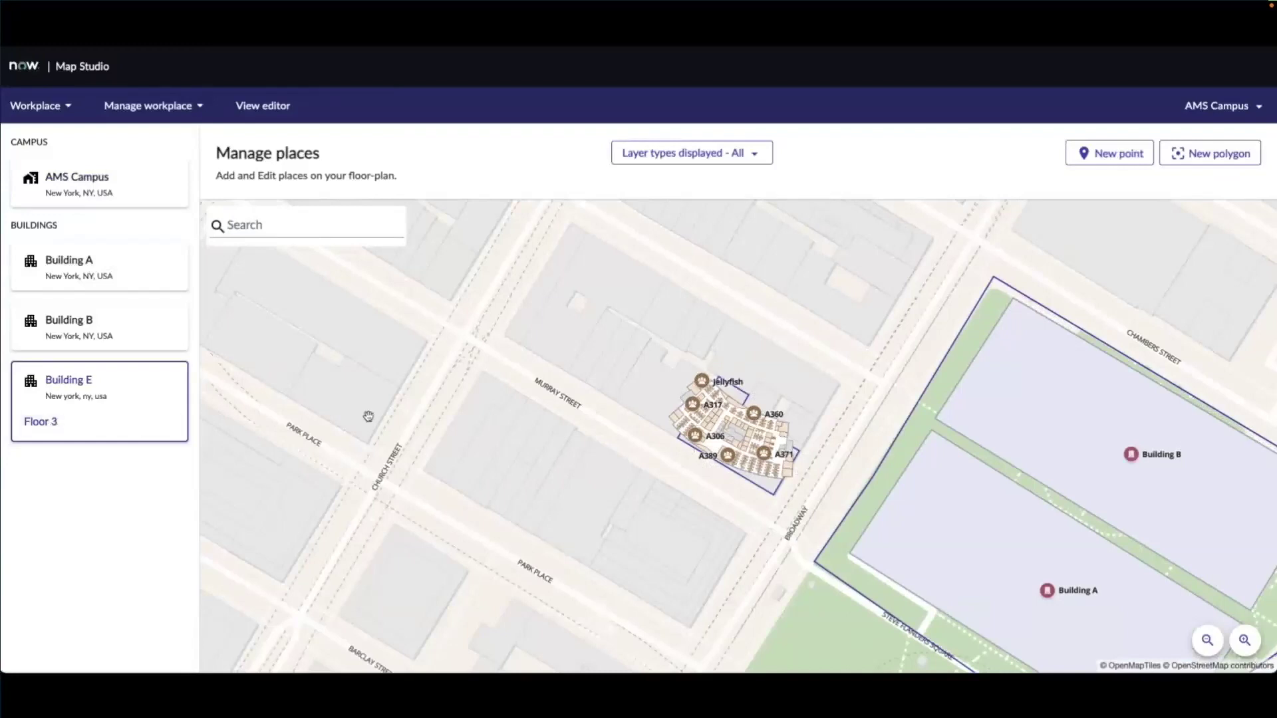
# Step: Zoom into the Floor 3 plan and drop a new point place beside the Dolphin room
pyautogui.scroll(5, 705, 417)
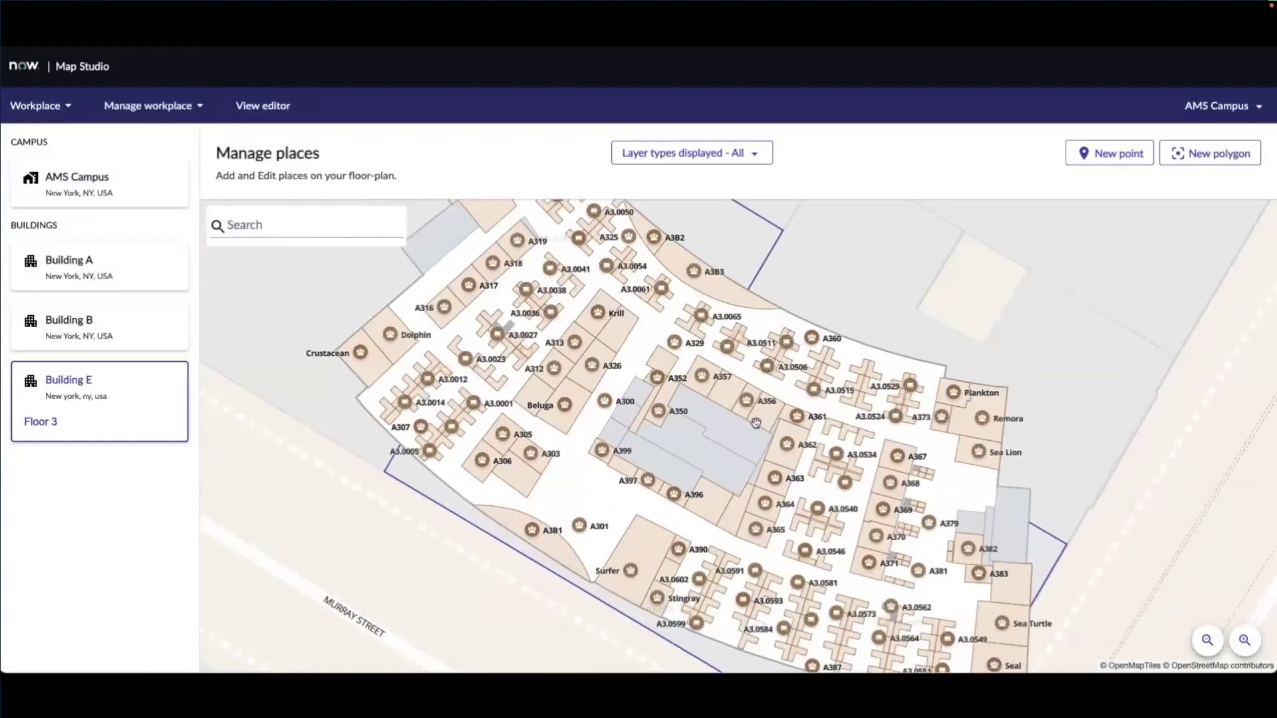
pyautogui.moveTo(567, 493); pyautogui.dragTo(446, 489)
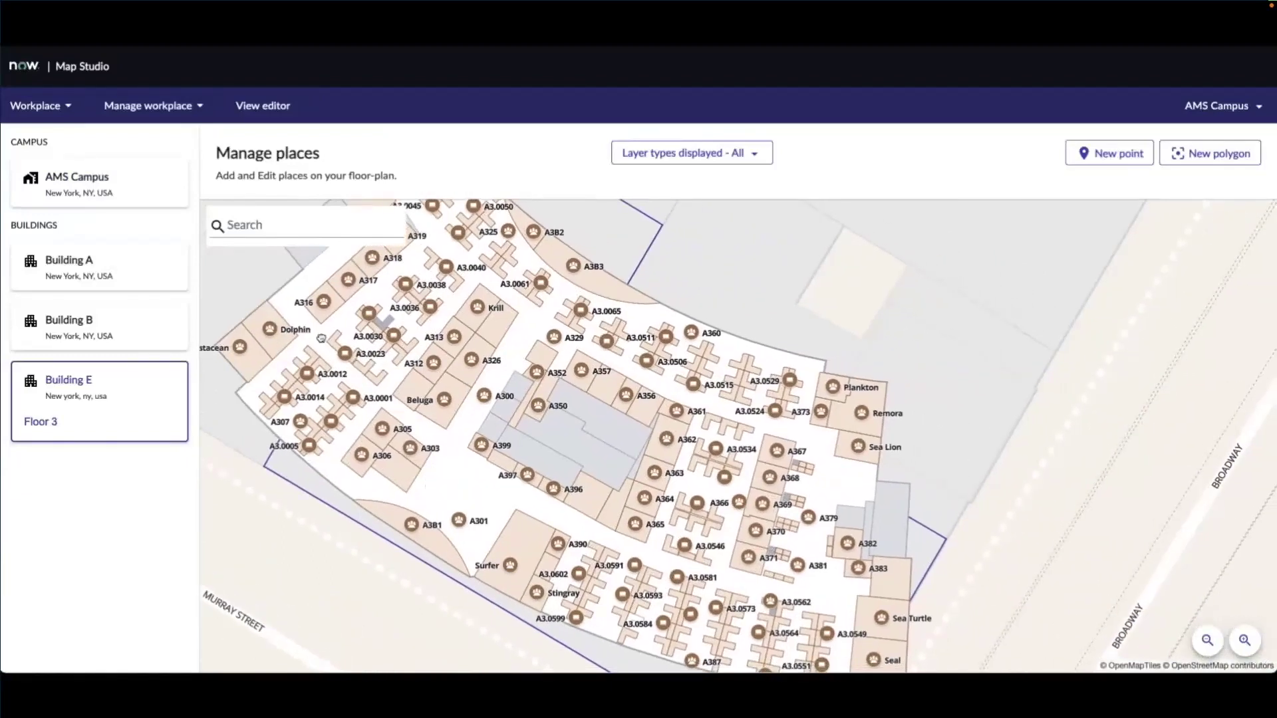
pyautogui.scroll(2, 320, 338)
pyautogui.click(1221, 154)
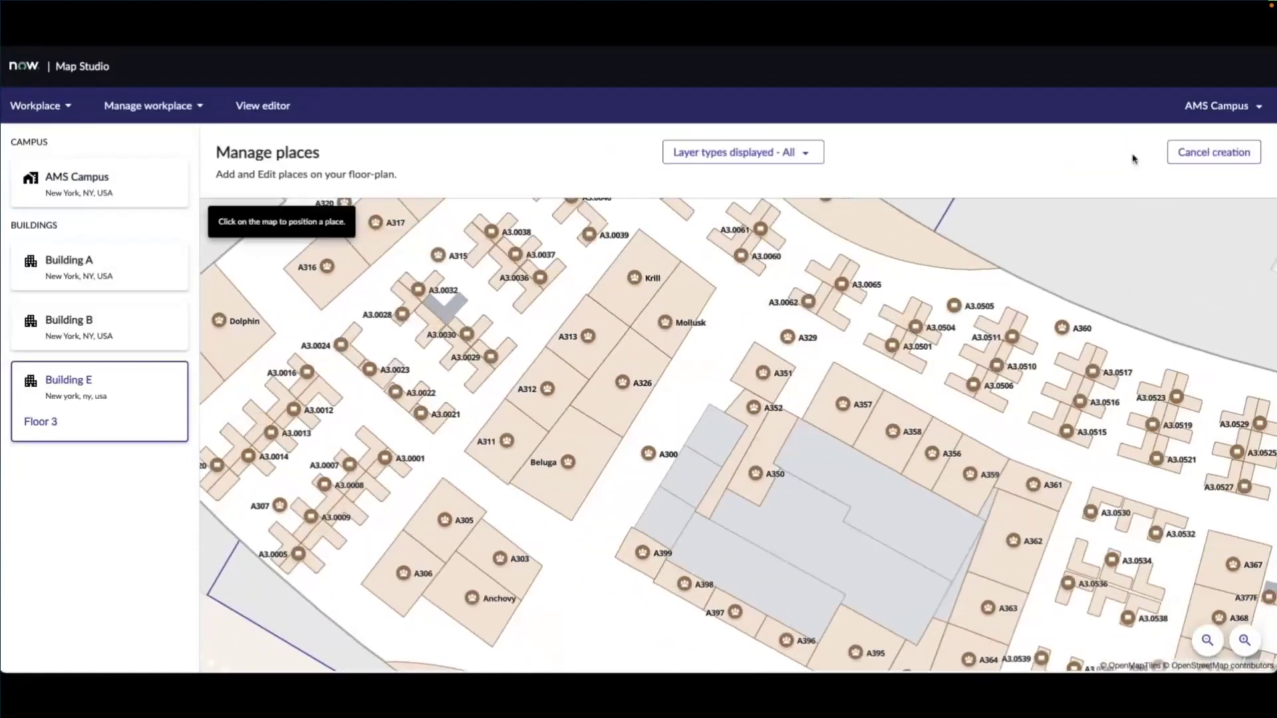
pyautogui.click(307, 321)
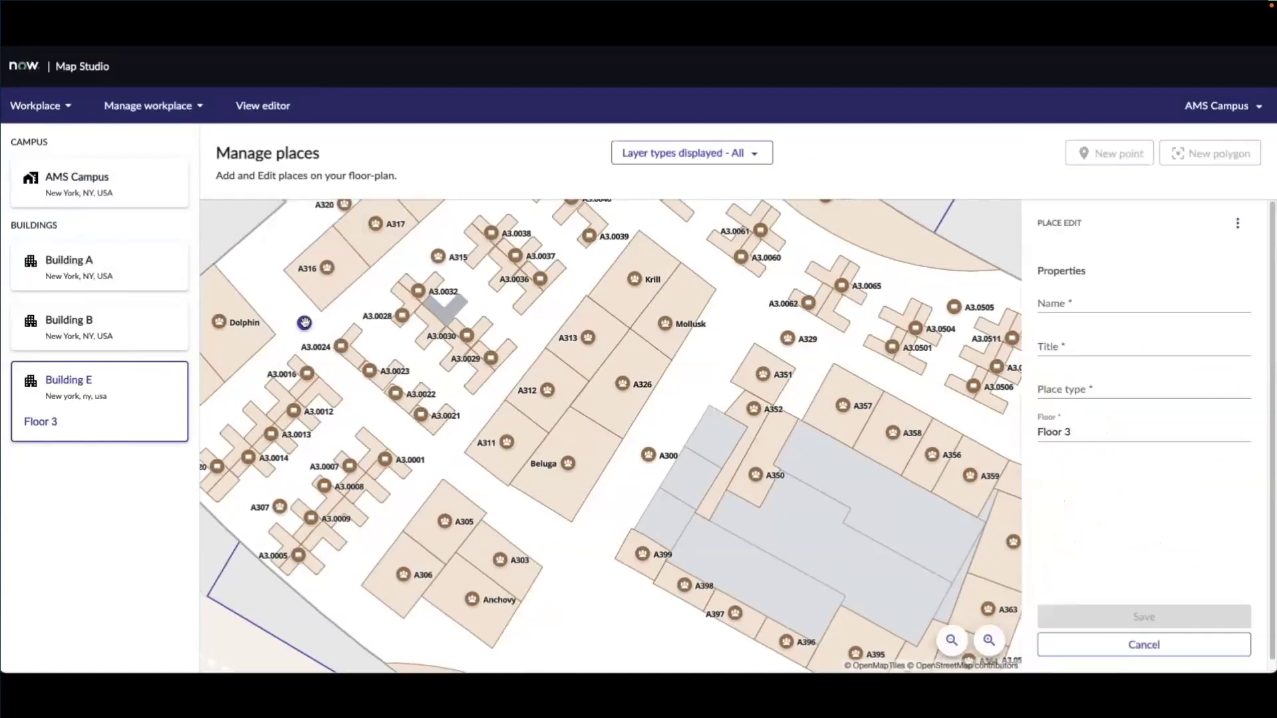
# Step: Name and title the point 'Fire Extinguisher', set its type to Fire extinguisher, and save
pyautogui.click(1064, 305)
pyautogui.write('Fire Ex')
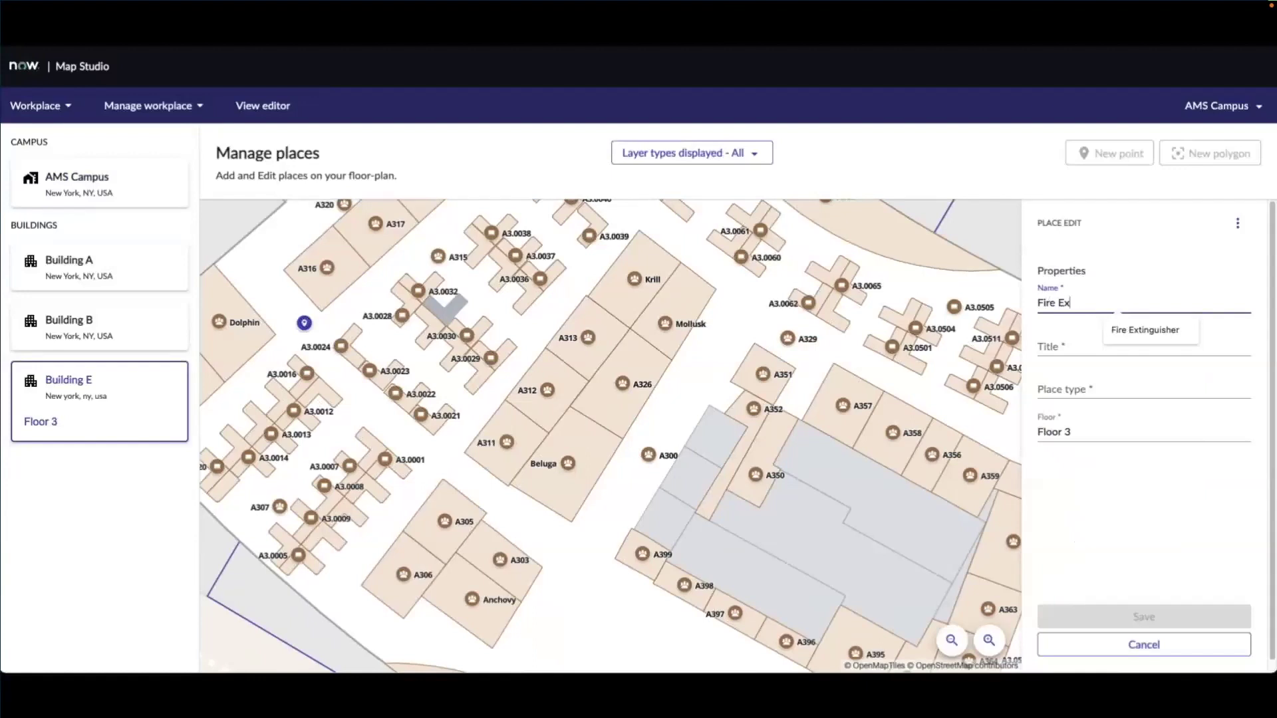
pyautogui.write('tinguisher')
pyautogui.tripleClick(1079, 303)
pyautogui.hotkey('ctrl', 'c')
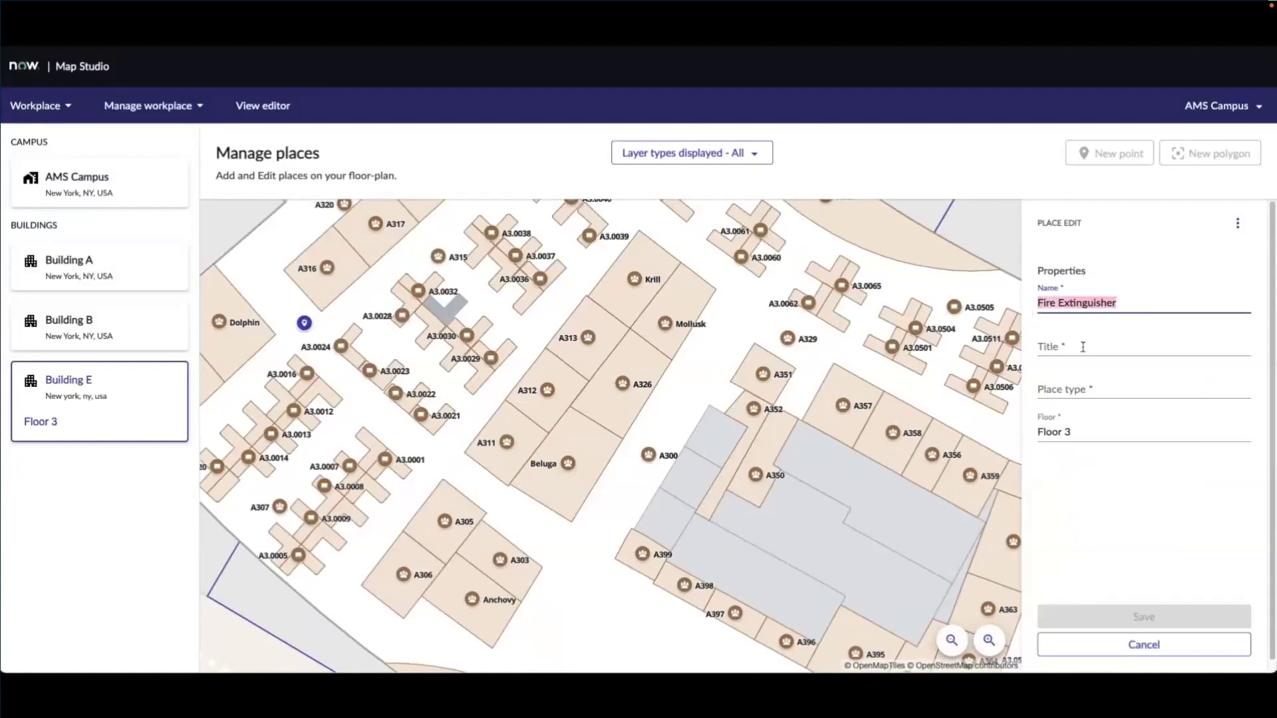
pyautogui.click(1083, 346)
pyautogui.hotkey('ctrl', 'v')
pyautogui.click(1091, 388)
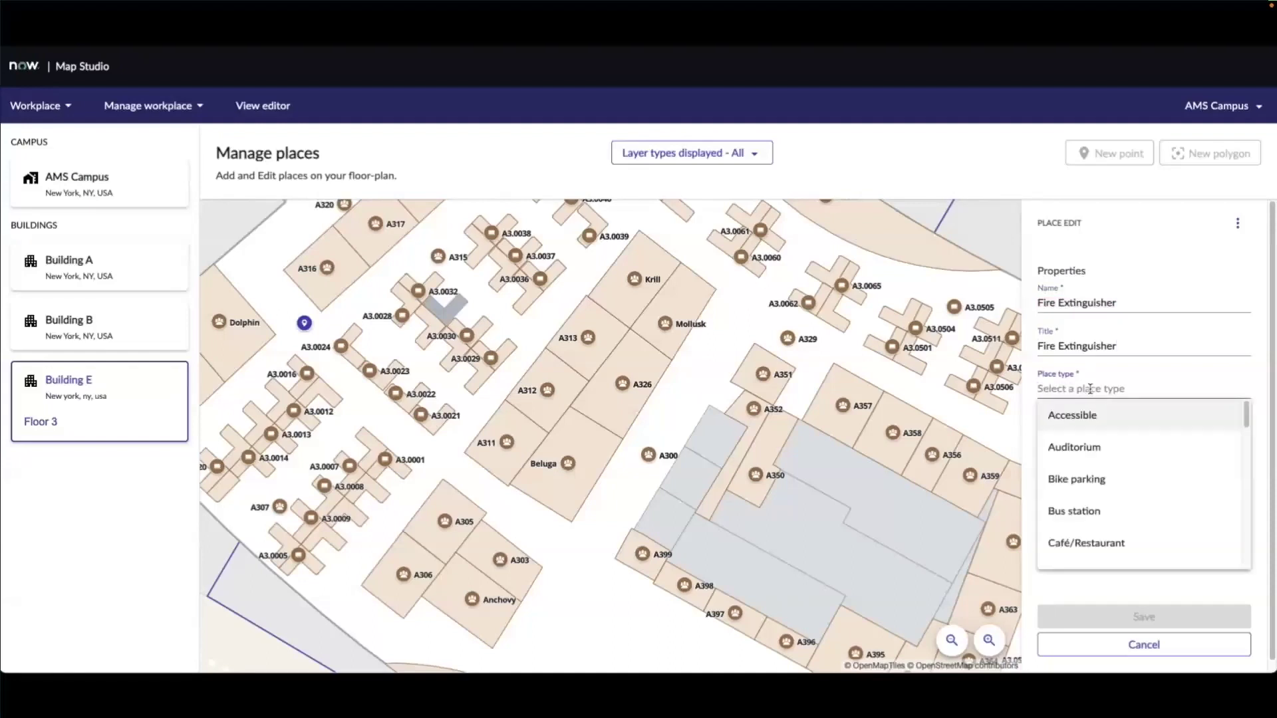
pyautogui.scroll(-3, 1091, 466)
pyautogui.click(1091, 511)
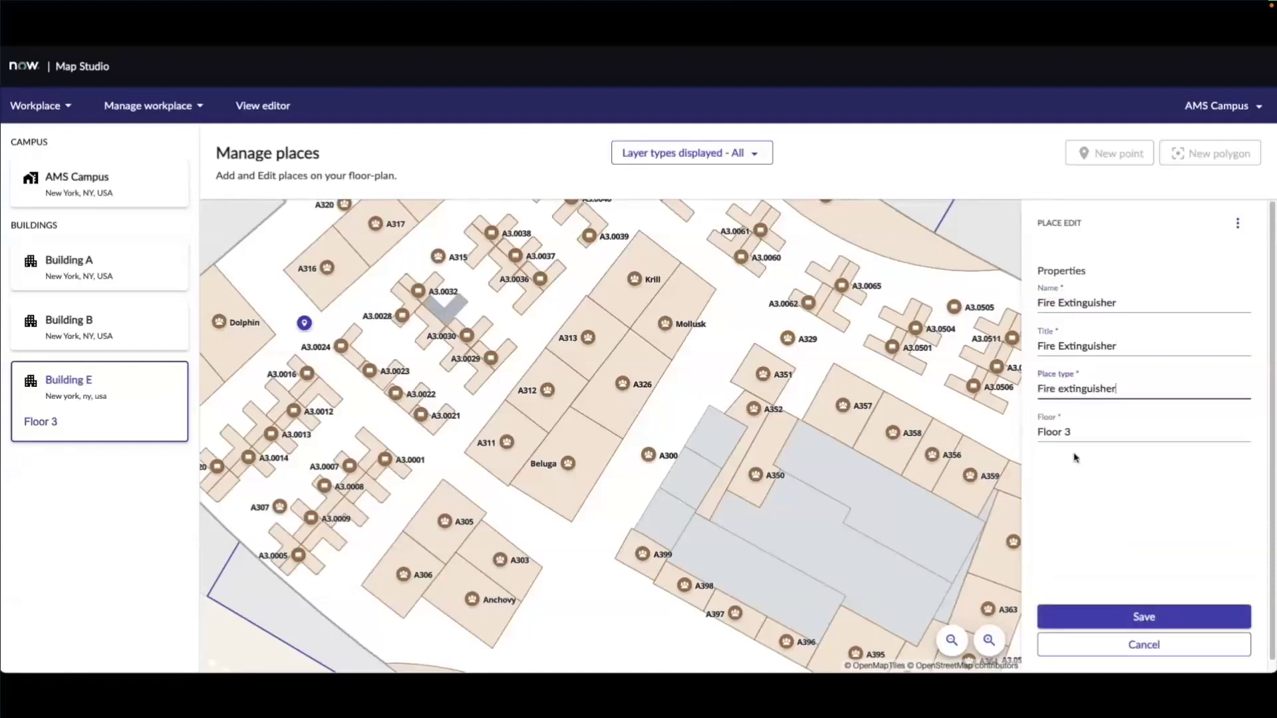
pyautogui.click(1144, 617)
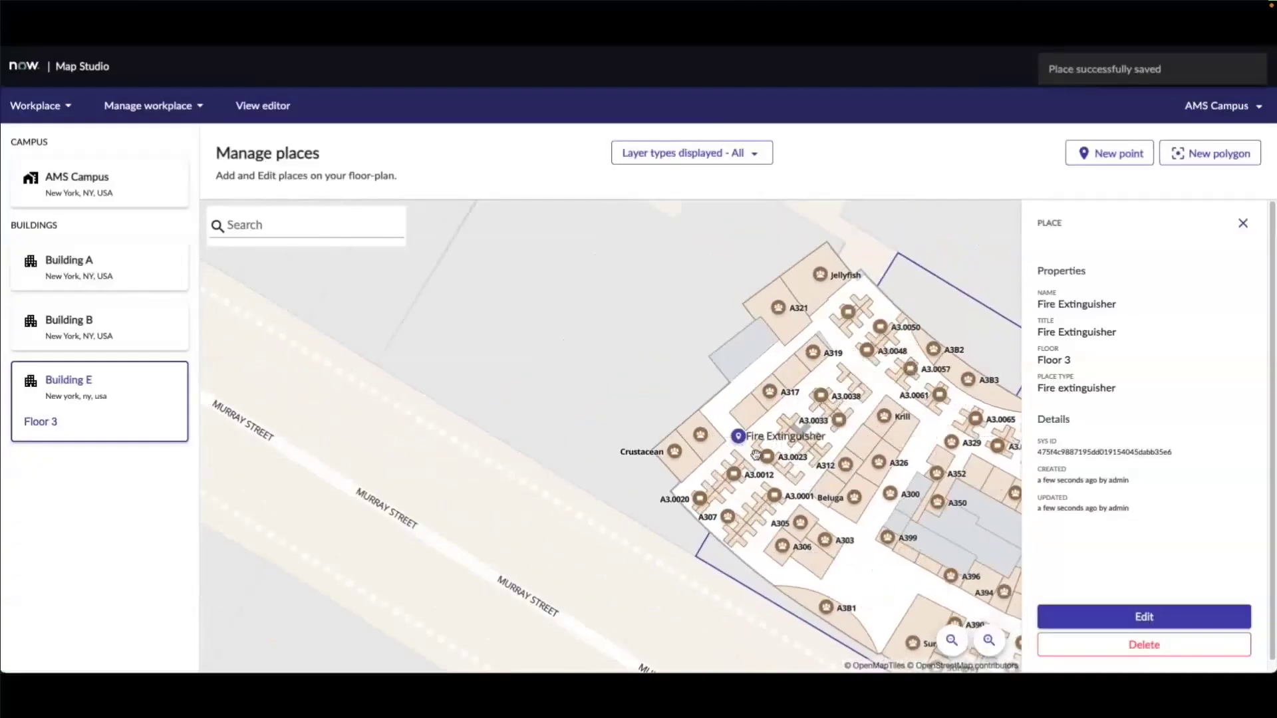
pyautogui.scroll(4, 755, 454)
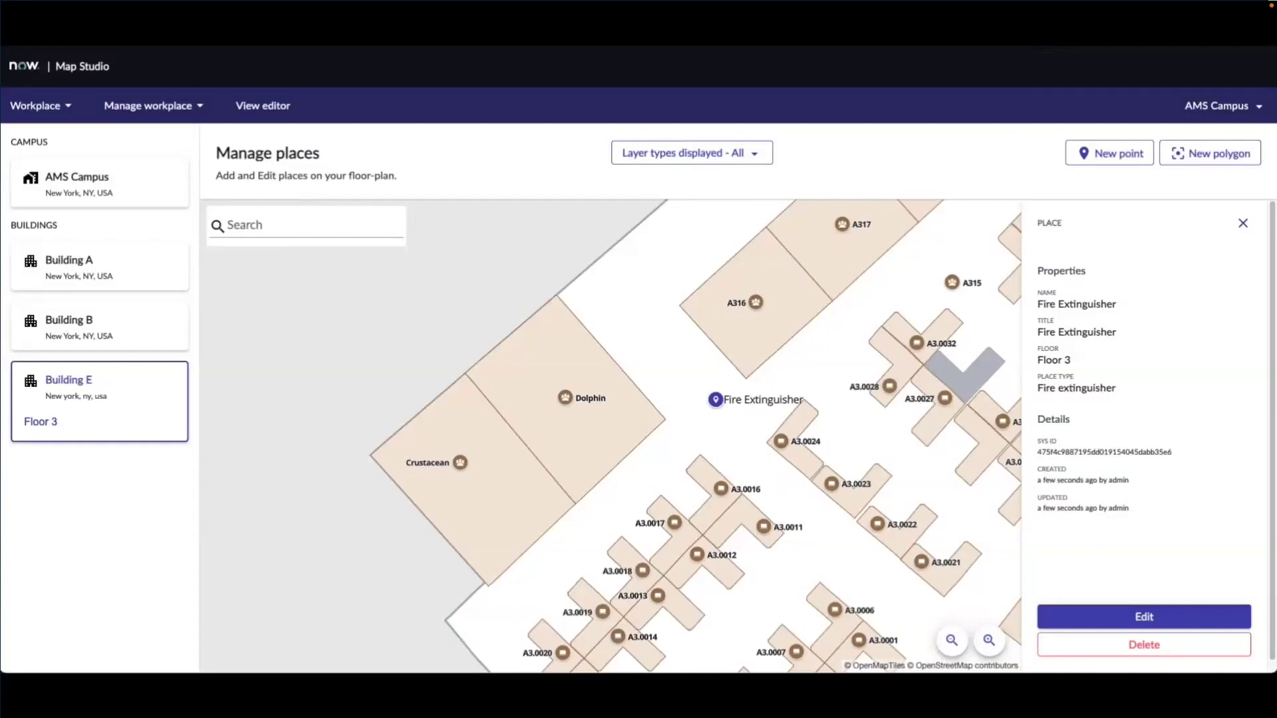
# Step: Close the place details and drop another point place near room A3B1
pyautogui.click(1243, 223)
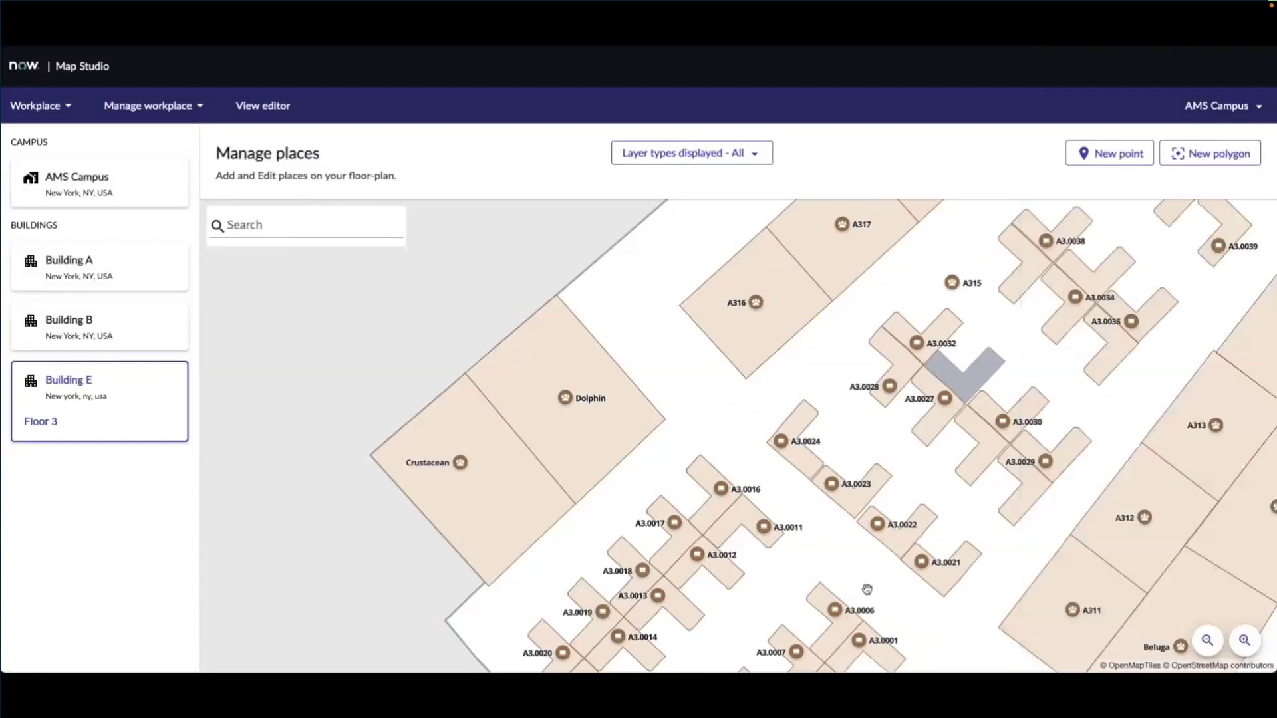
pyautogui.moveTo(655, 467); pyautogui.dragTo(485, 311)
pyautogui.moveTo(712, 462); pyautogui.dragTo(554, 320)
pyautogui.moveTo(612, 470); pyautogui.dragTo(635, 463)
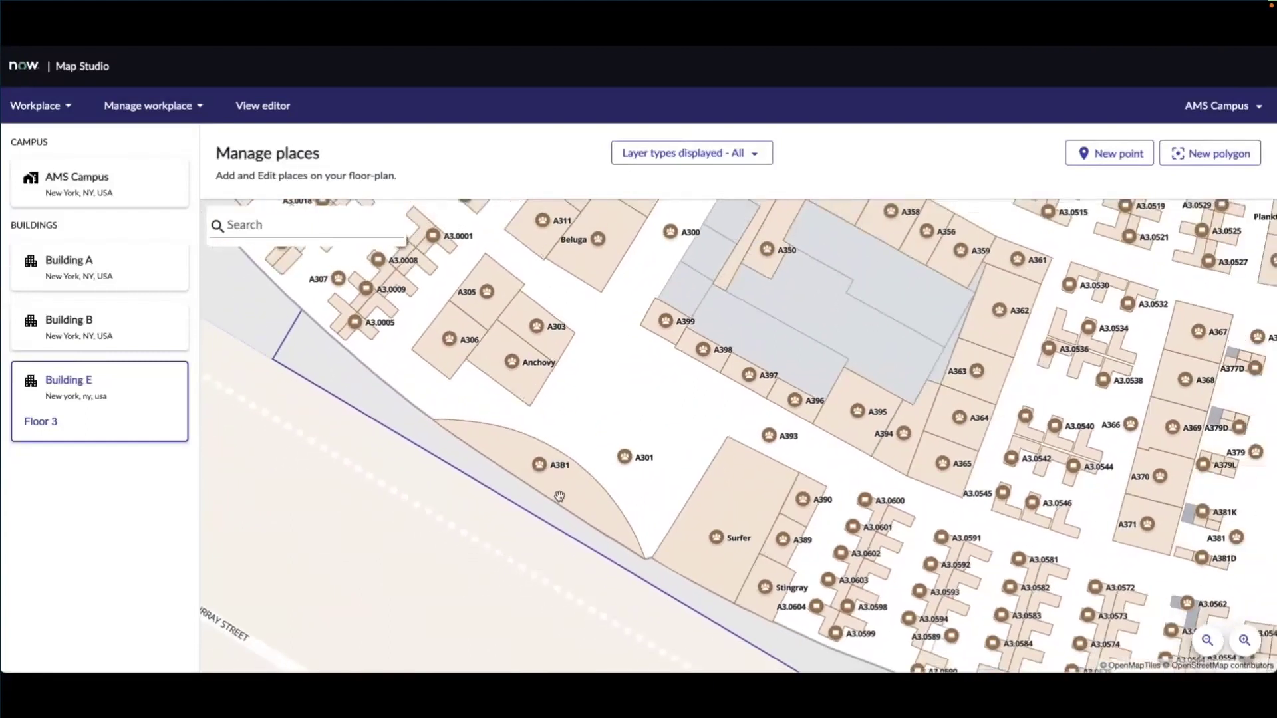
pyautogui.click(1120, 153)
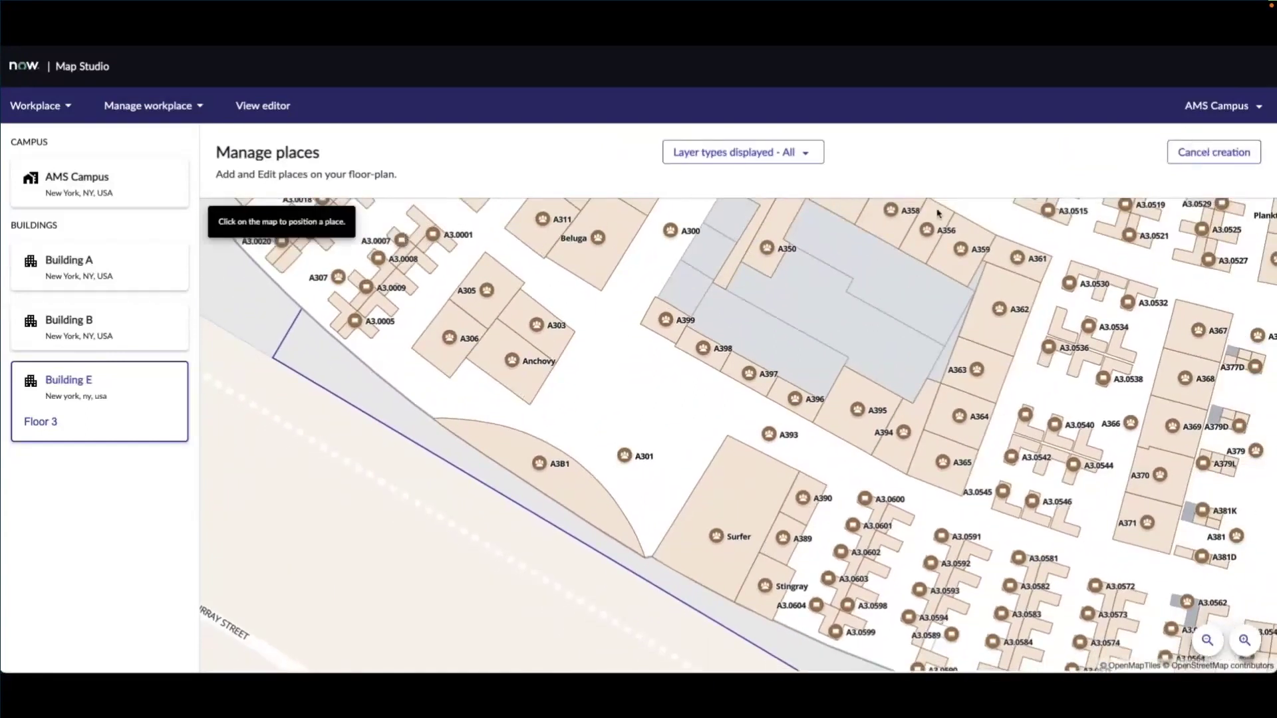
pyautogui.click(564, 486)
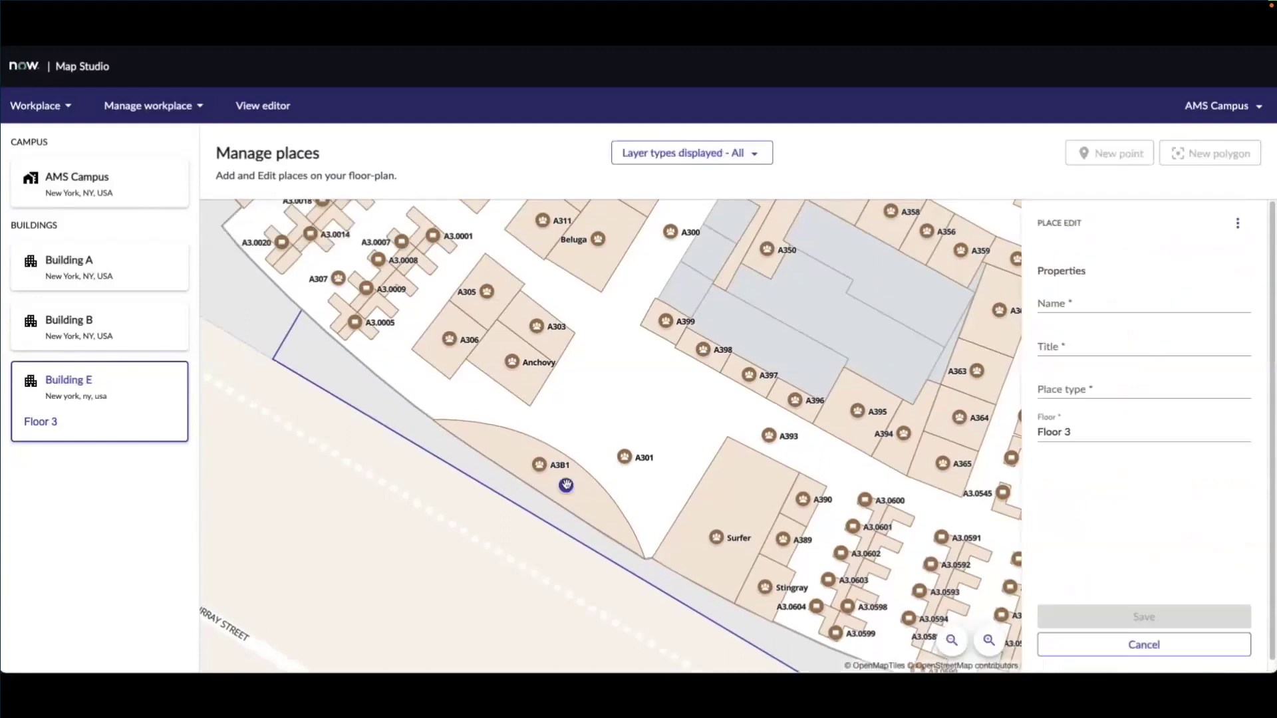
# Step: Name and title the place 'Lobby/Reception', set type Lobby/Reception, and save it
pyautogui.click(1077, 305)
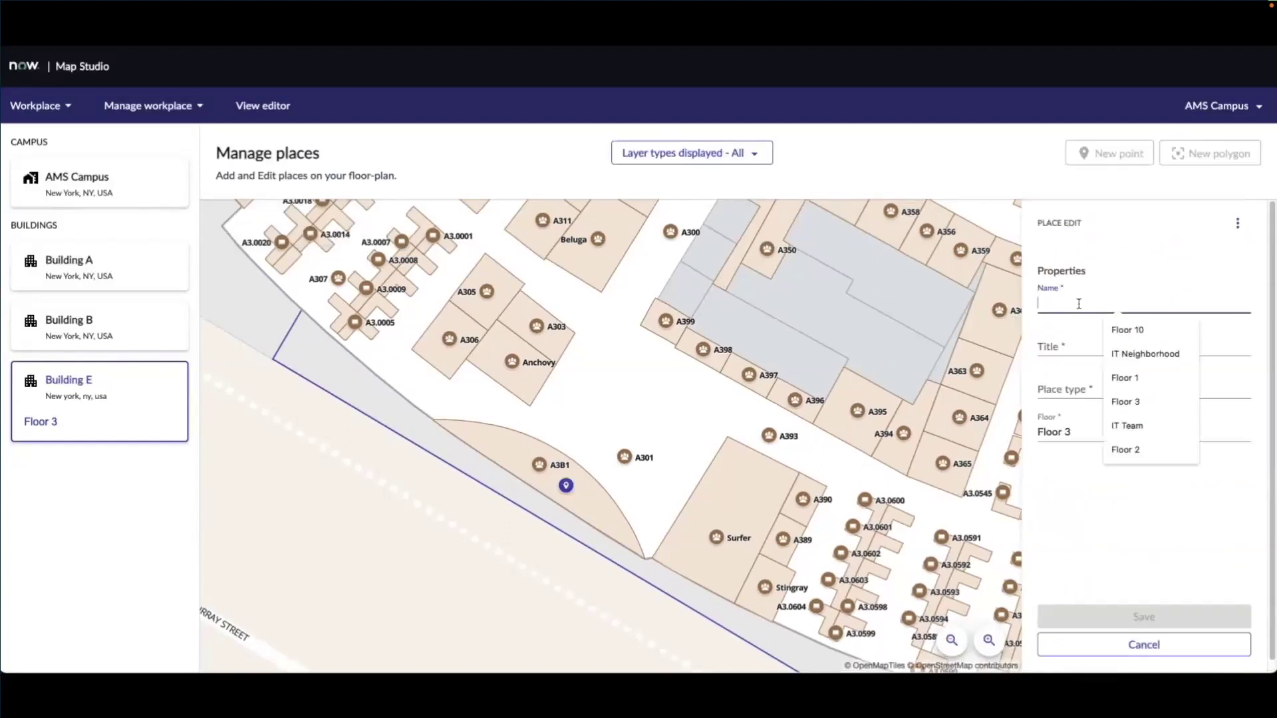
pyautogui.write('Lobby')
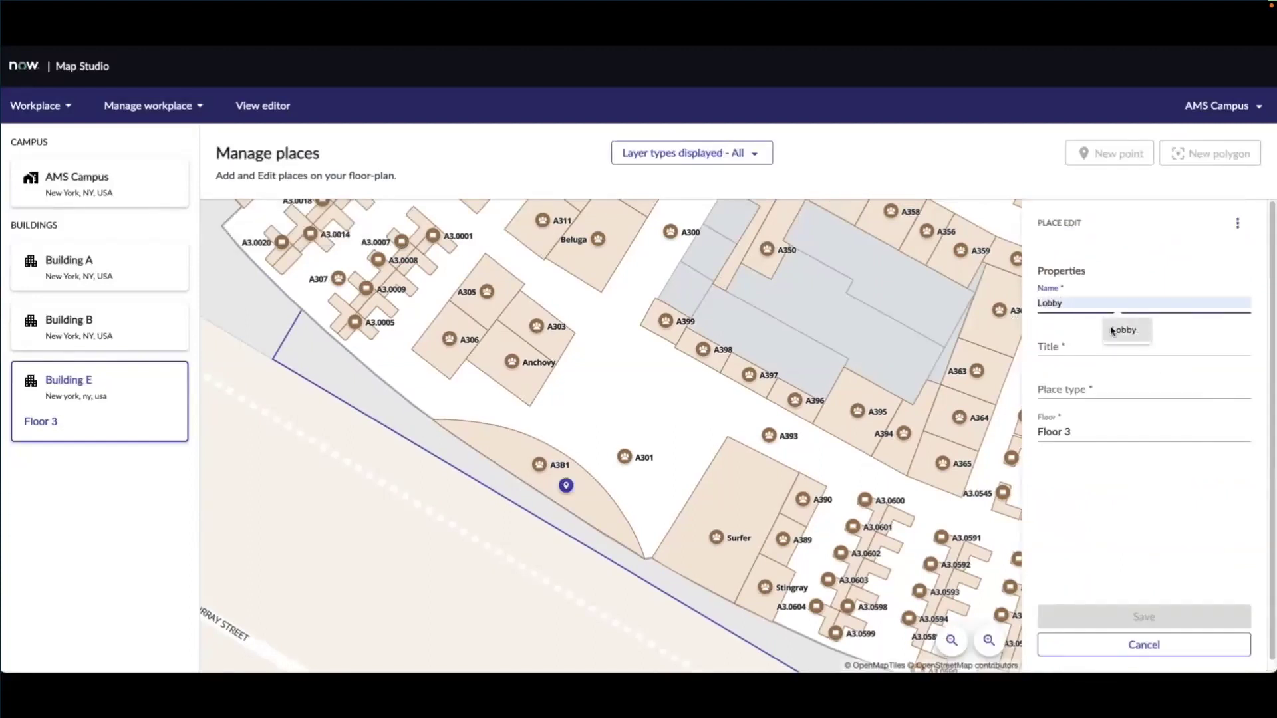
pyautogui.click(1112, 332)
pyautogui.write('/R')
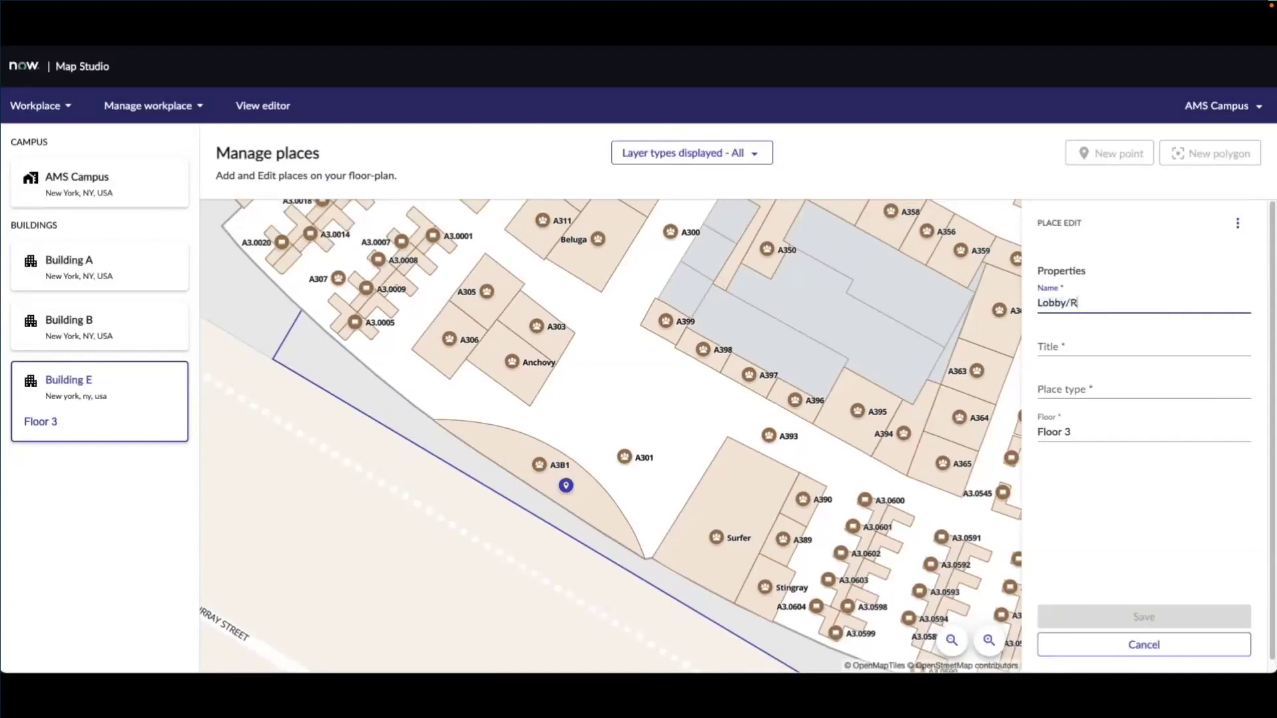
pyautogui.write('eveption')
pyautogui.moveTo(1132, 305); pyautogui.dragTo(1042, 303)
pyautogui.hotkey('ctrl', 'c')
pyautogui.click(1084, 343)
pyautogui.hotkey('ctrl', 'v')
pyautogui.click(1086, 389)
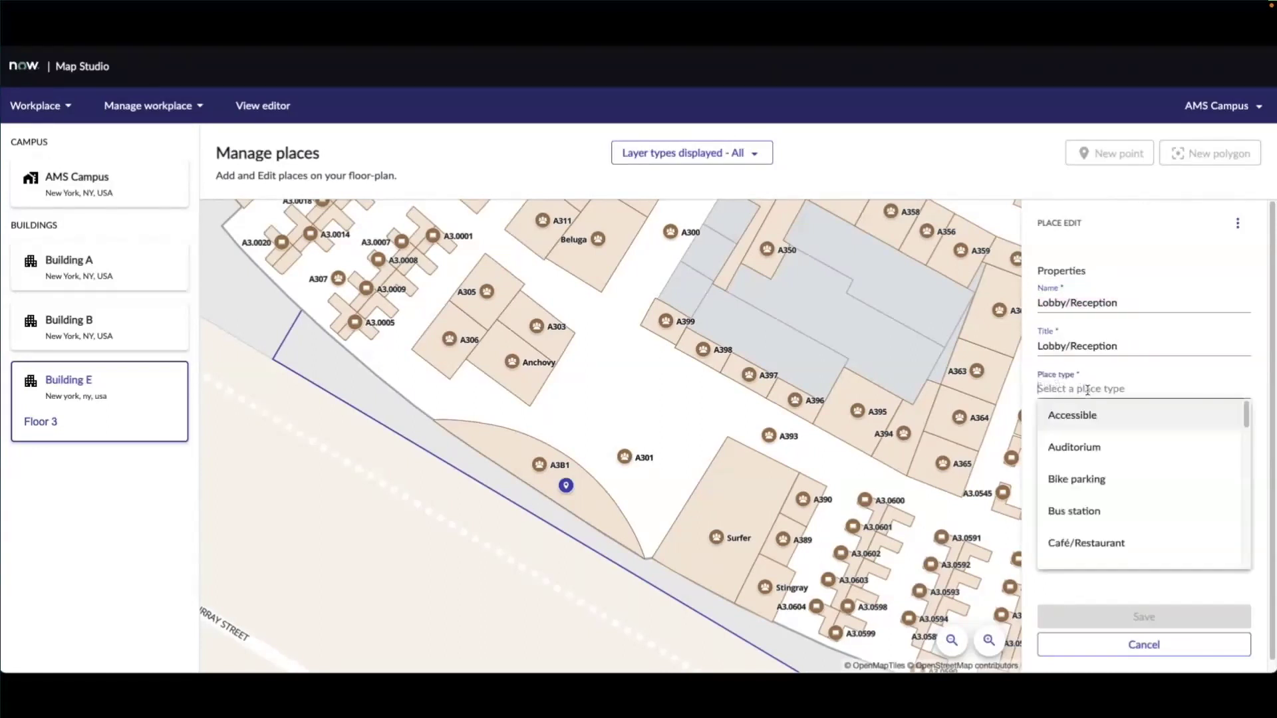
pyautogui.write('lobb')
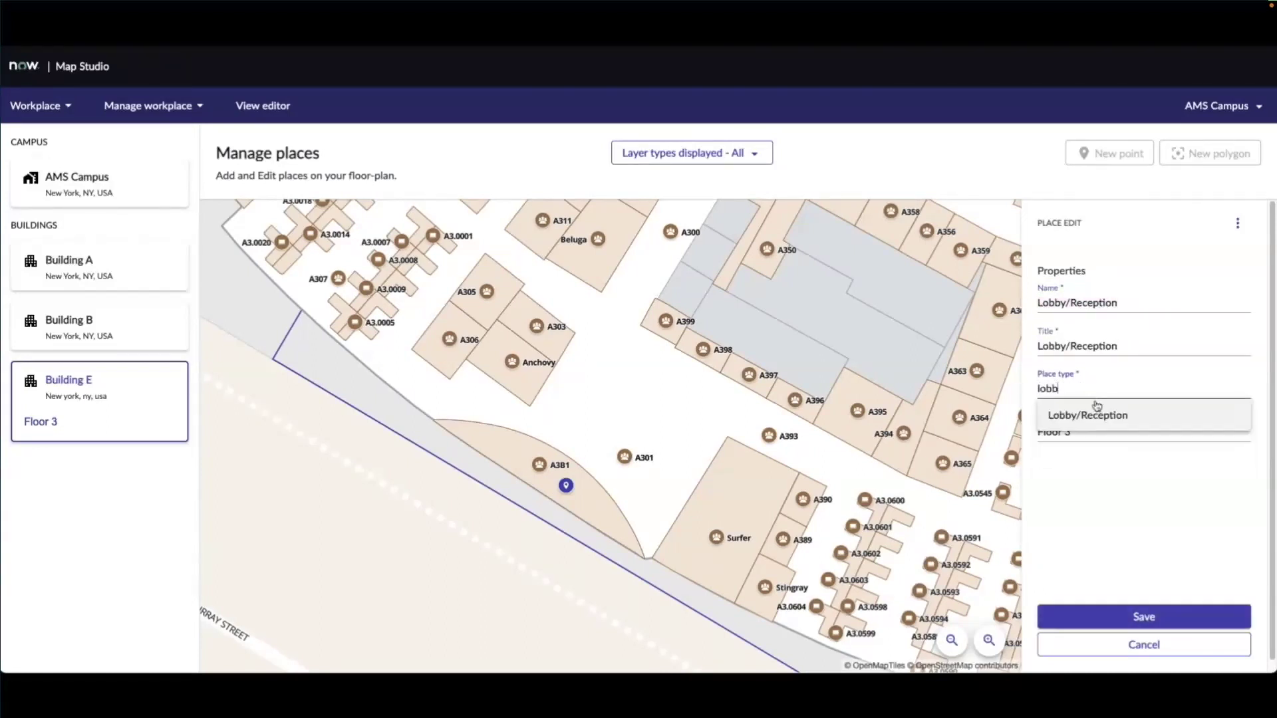
pyautogui.click(1091, 416)
pyautogui.click(1132, 612)
# Step: Pan the floor plan back toward the Fire Extinguisher area
pyautogui.scroll(3, 762, 455)
pyautogui.moveTo(712, 452); pyautogui.dragTo(543, 608)
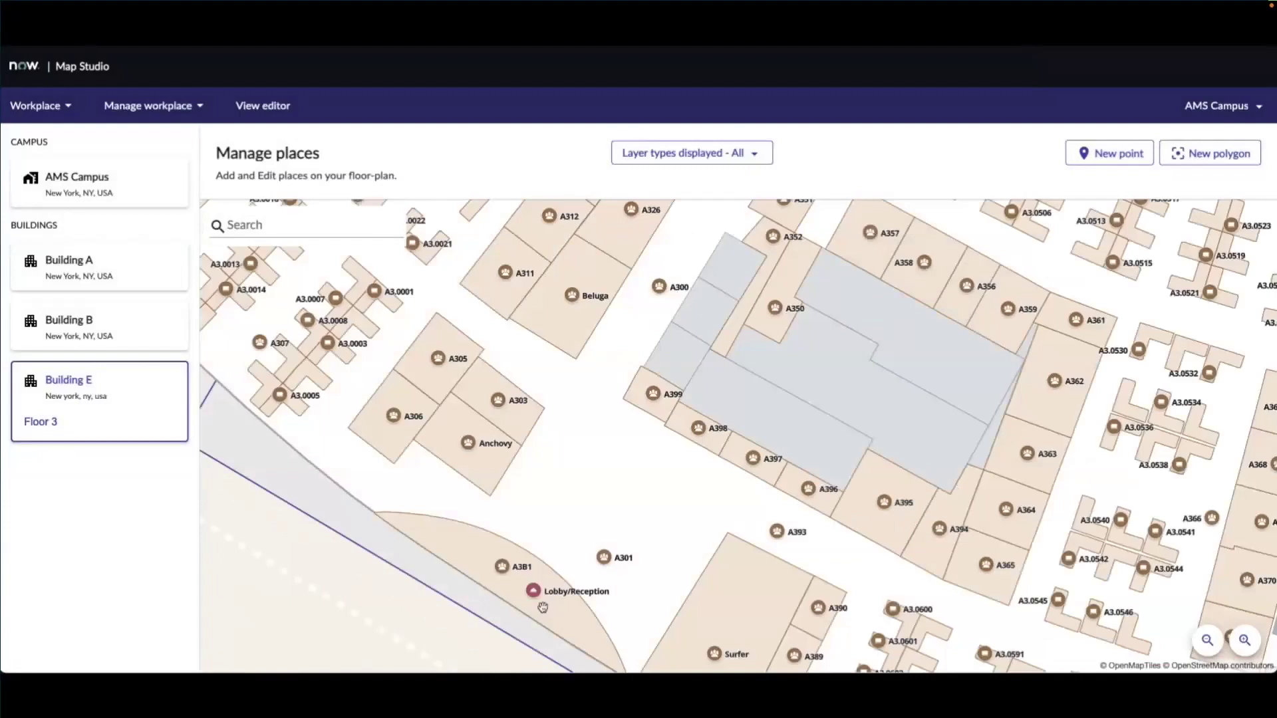
pyautogui.moveTo(390, 423); pyautogui.dragTo(390, 516)
pyautogui.moveTo(312, 300); pyautogui.dragTo(354, 450)
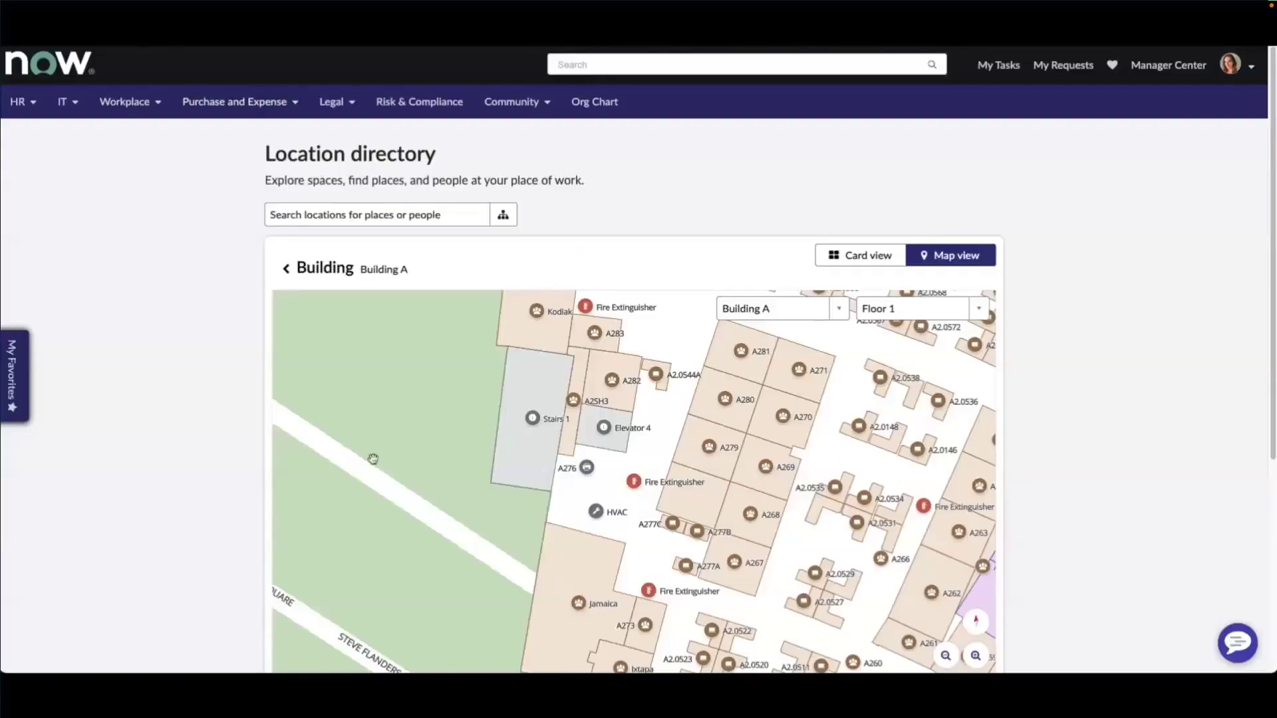
# Step: On Building A's Floor 1 map, route from room A281 to a Fire Extinguisher marker
pyautogui.moveTo(537, 541); pyautogui.dragTo(429, 459)
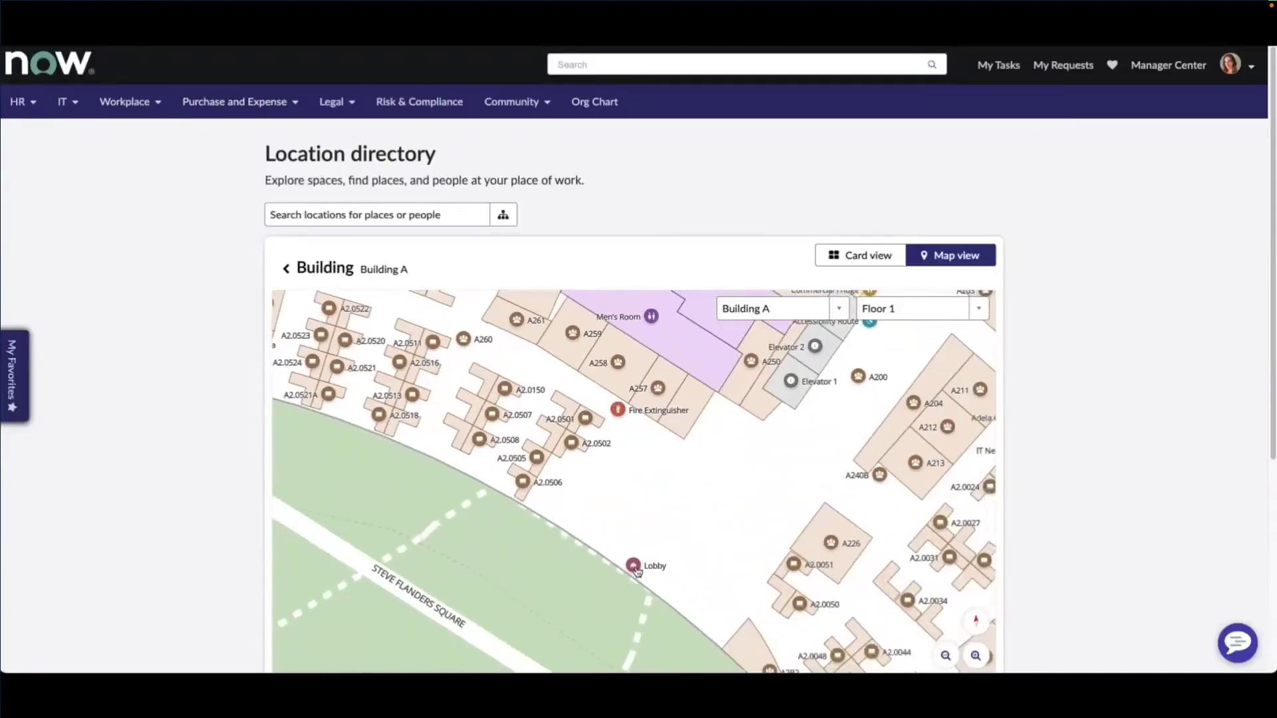
pyautogui.click(647, 573)
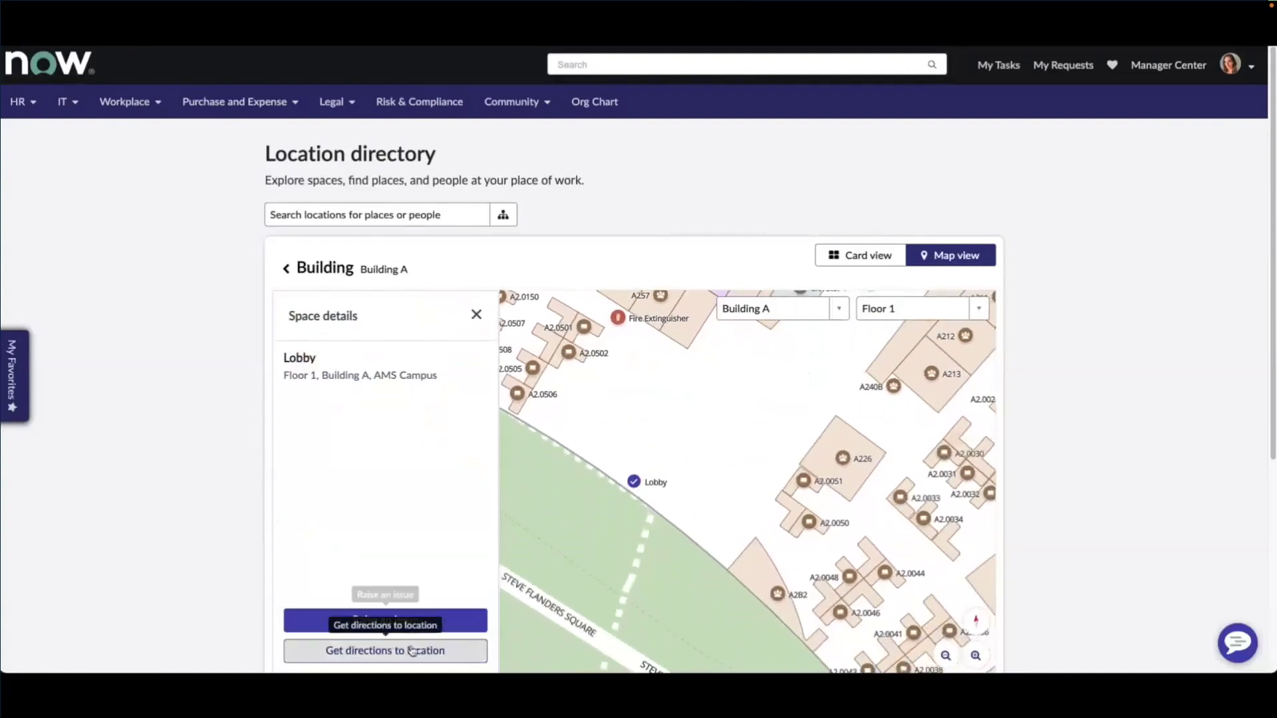
pyautogui.click(426, 653)
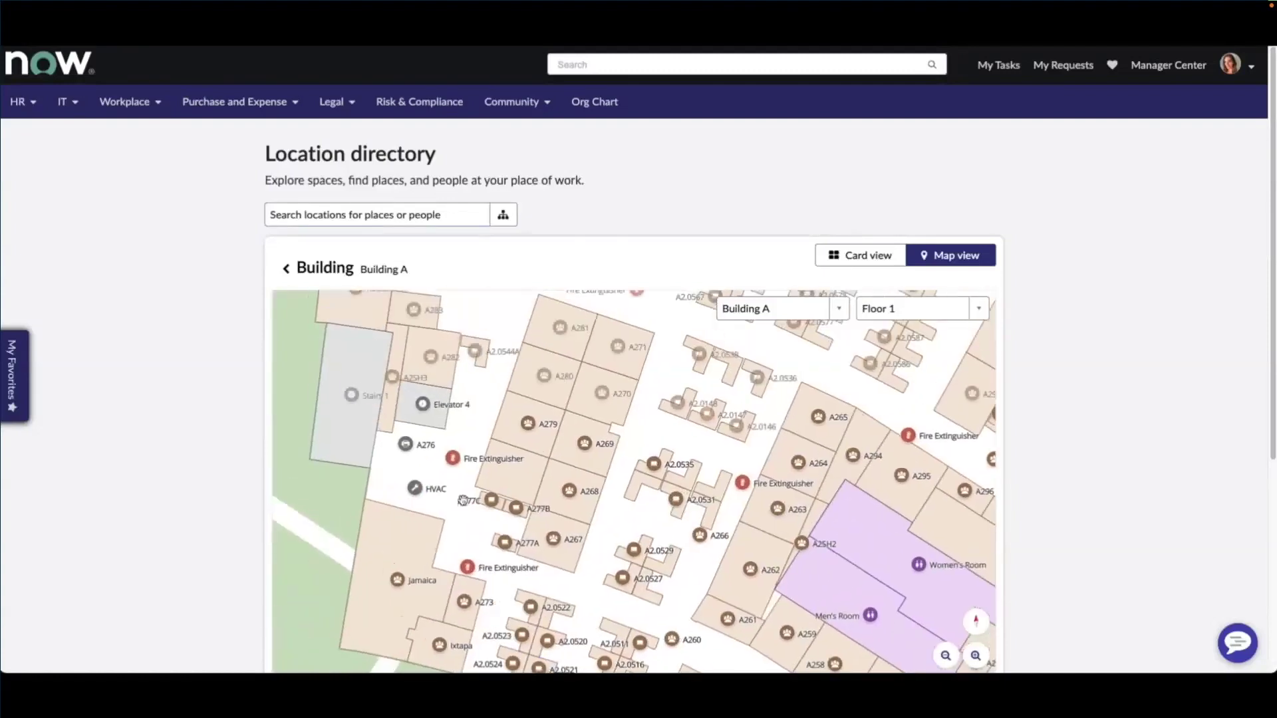
pyautogui.click(459, 464)
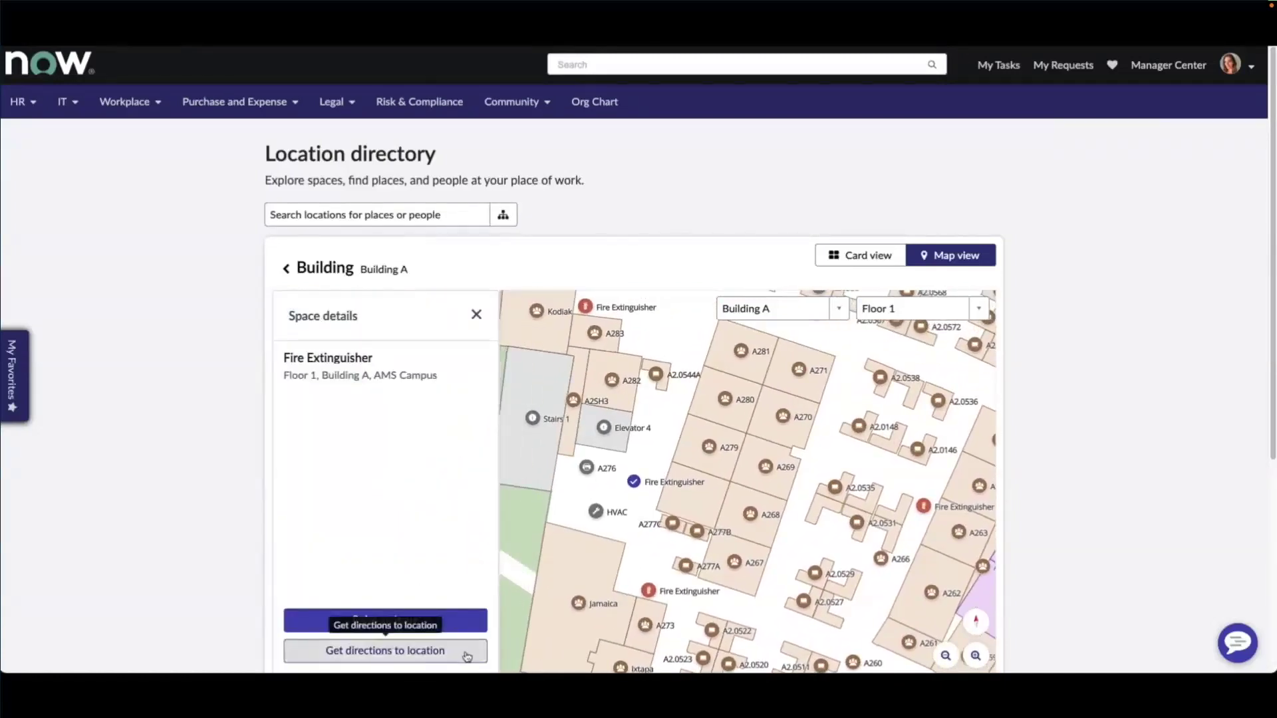
pyautogui.click(463, 655)
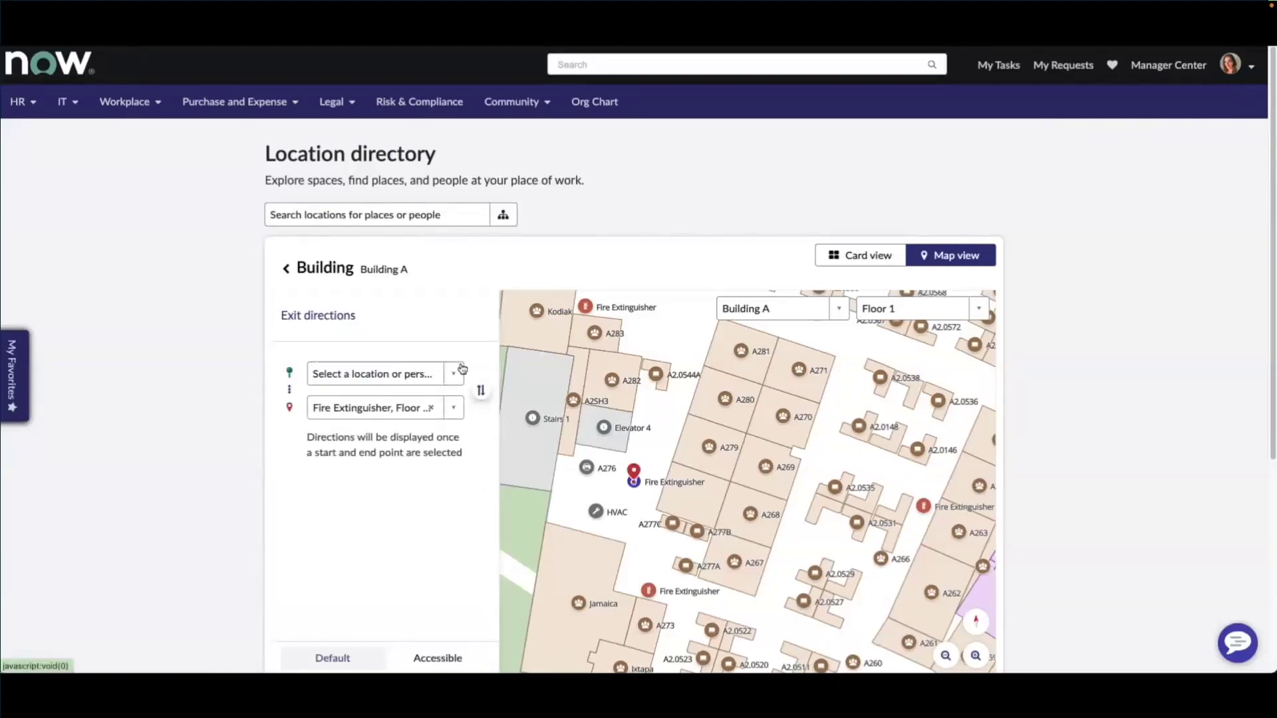
pyautogui.click(741, 351)
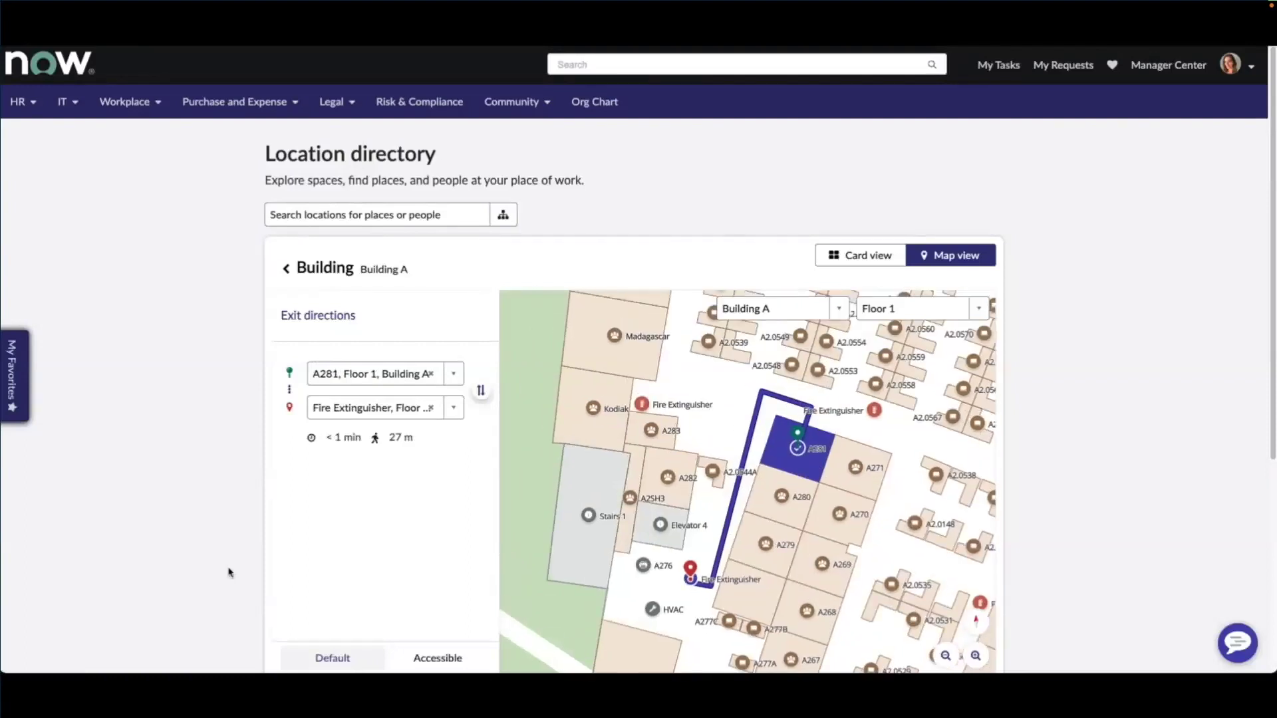
pyautogui.scroll(-1, 229, 573)
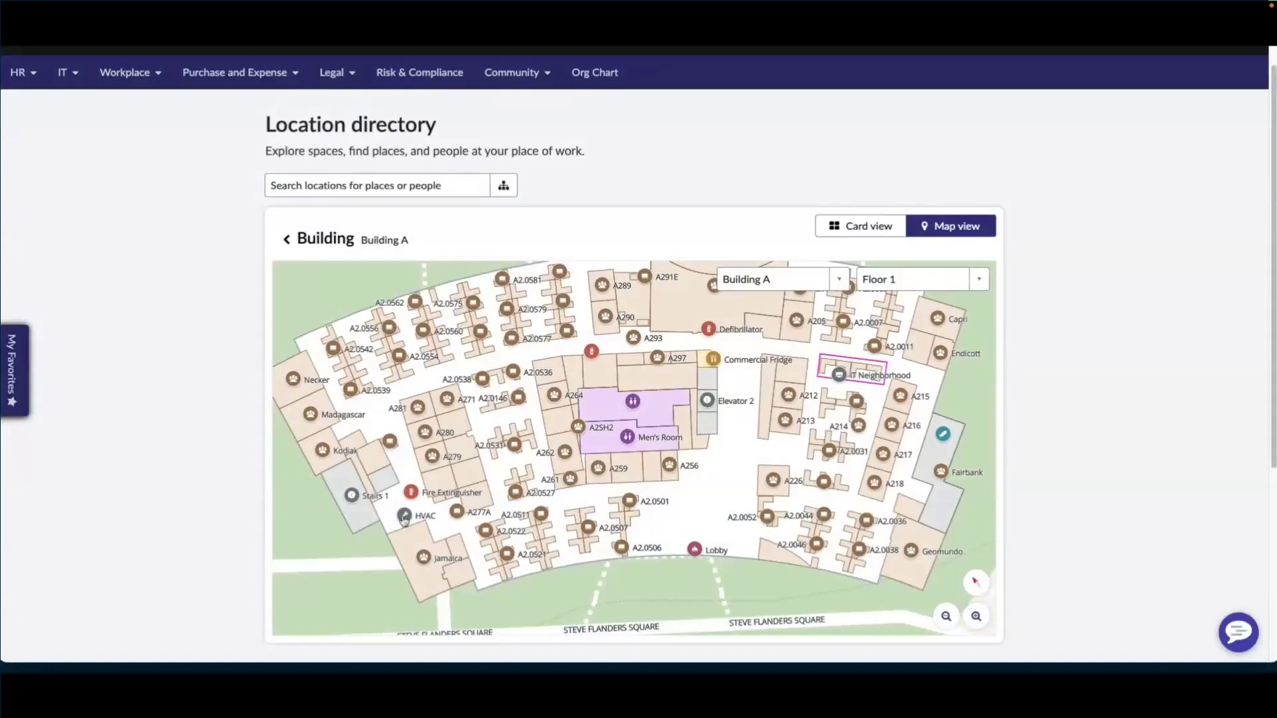
# Step: Zoom the map and raise an issue on the Fire Extinguisher beside the HVAC
pyautogui.scroll(2, 411, 519)
pyautogui.scroll(2, 420, 510)
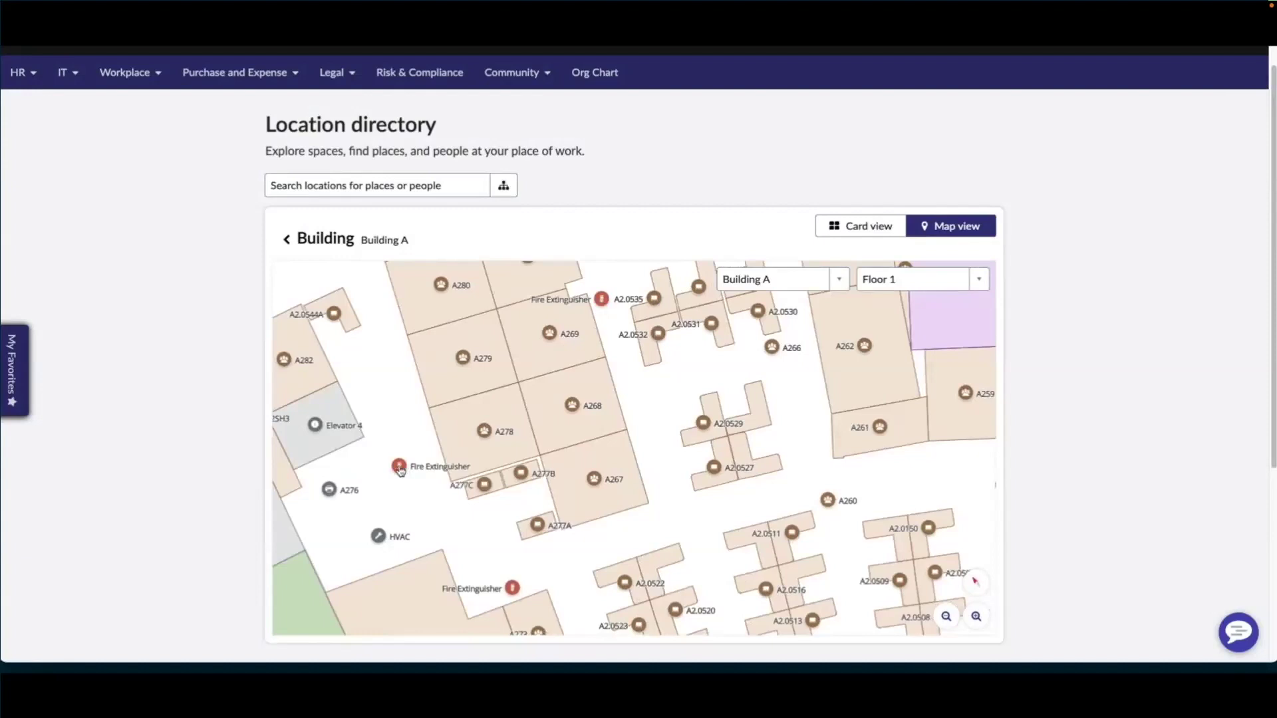
pyautogui.click(399, 466)
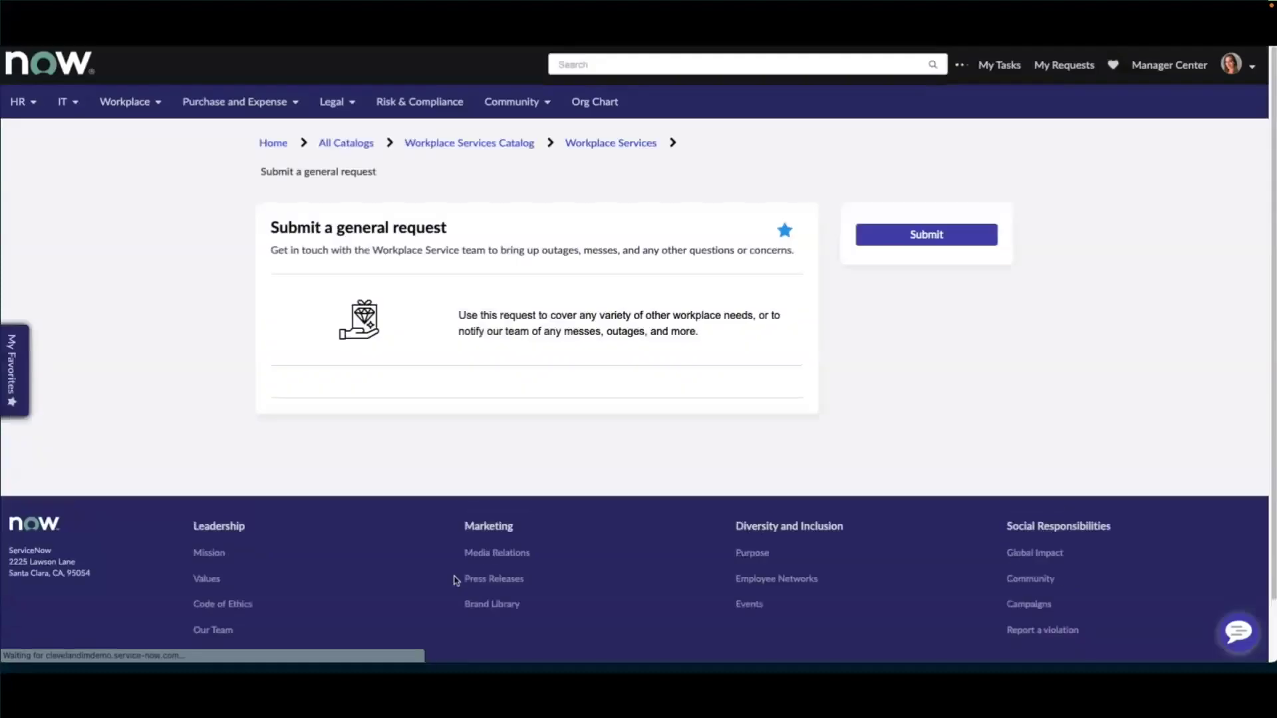
# Step: Enter 'Fire extinguisher glass cracked' as the summary with issue type Something's broken
pyautogui.scroll(-2, 240, 435)
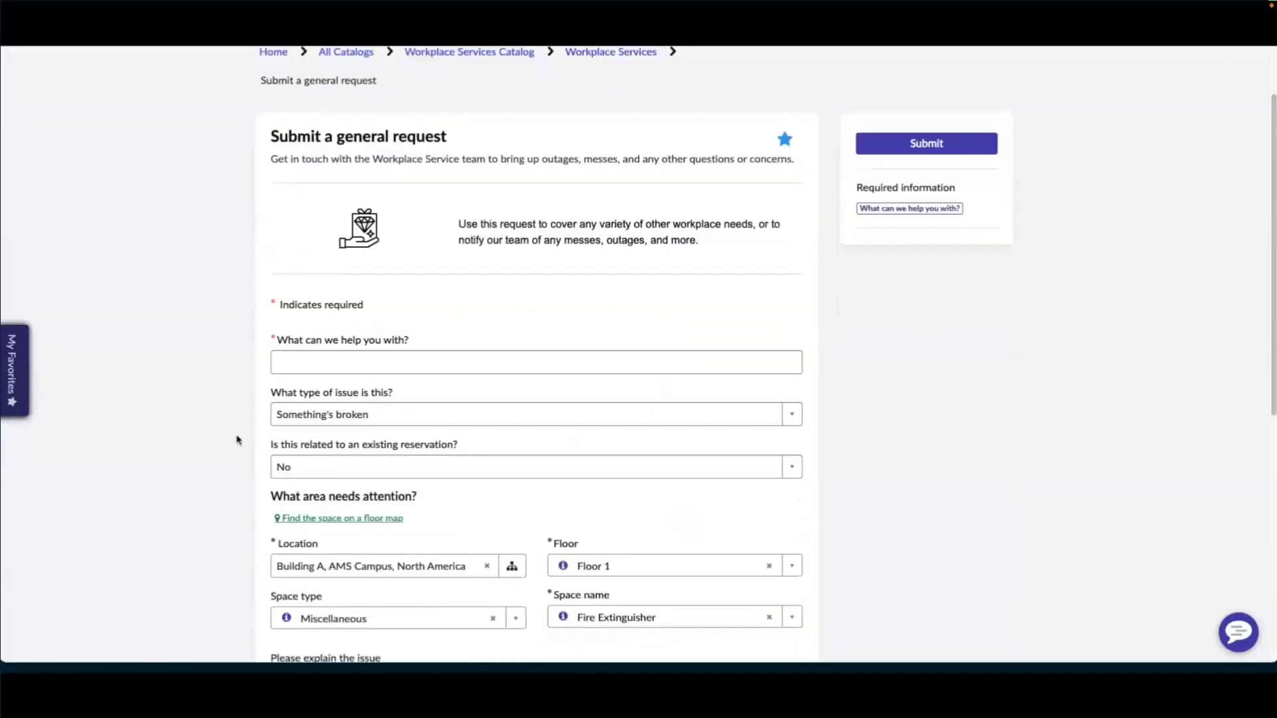
pyautogui.click(309, 363)
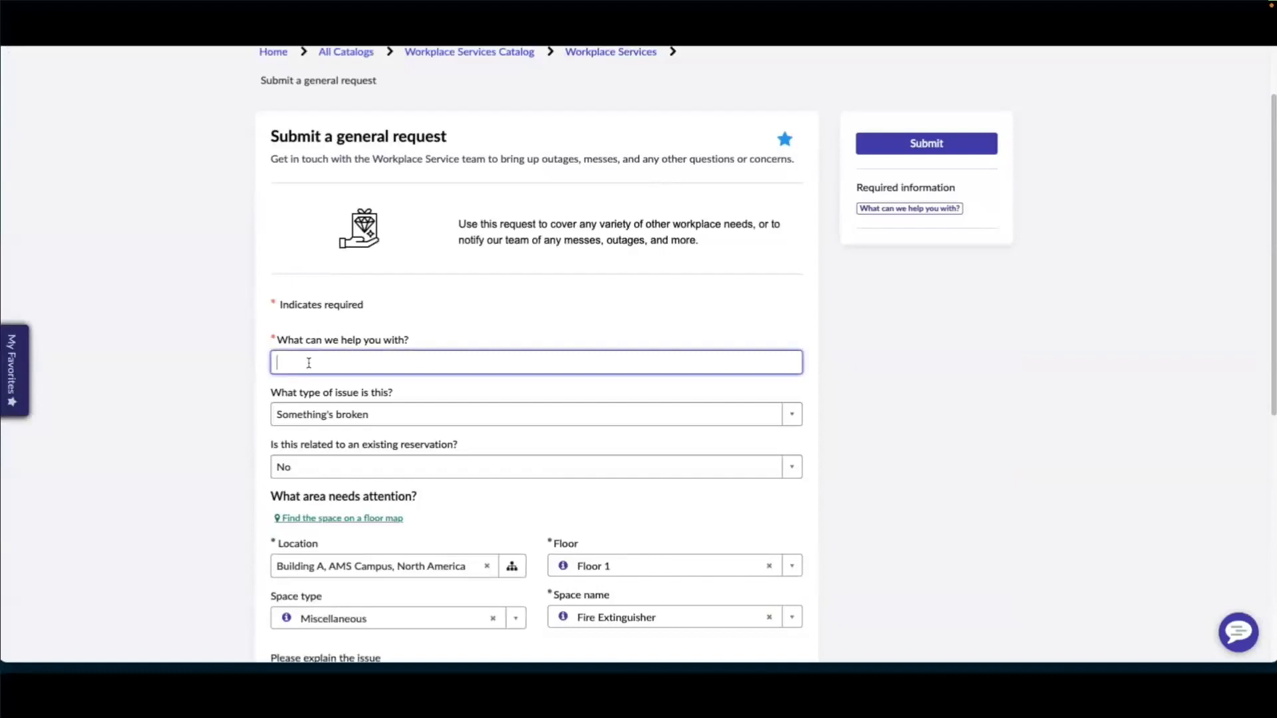
pyautogui.write('Fir')
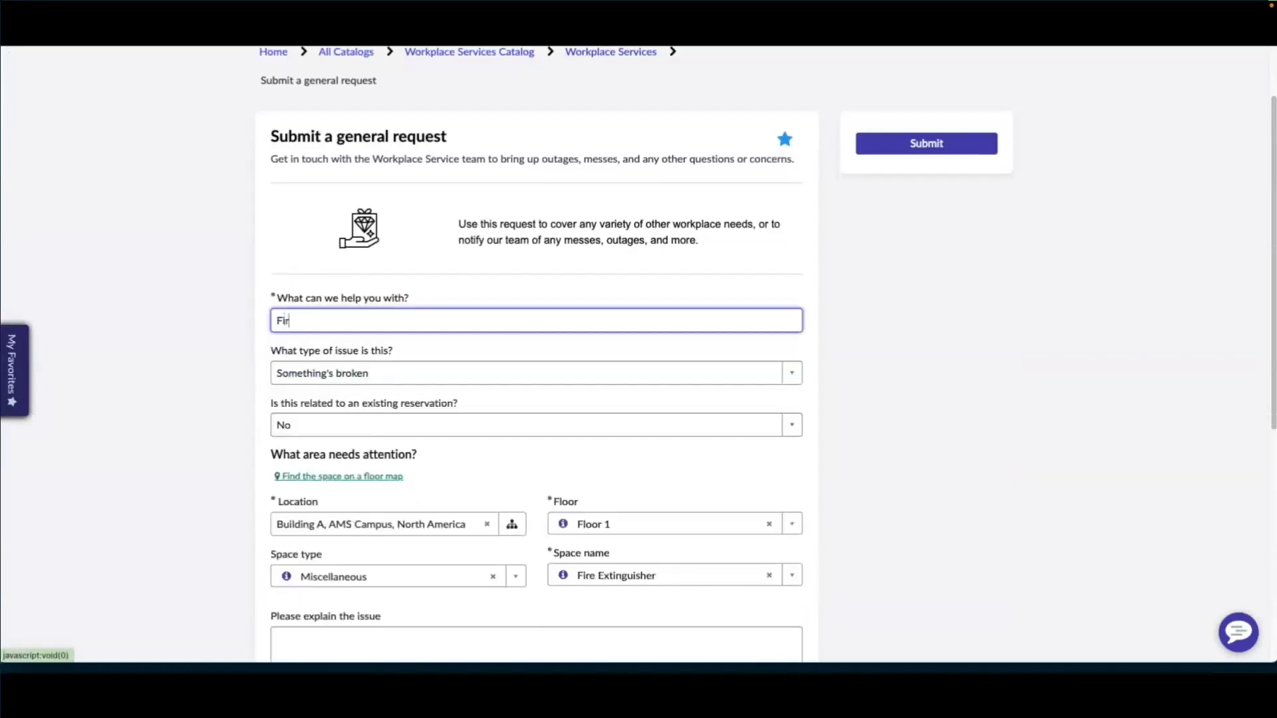
pyautogui.write('e extinguisher glass cracked')
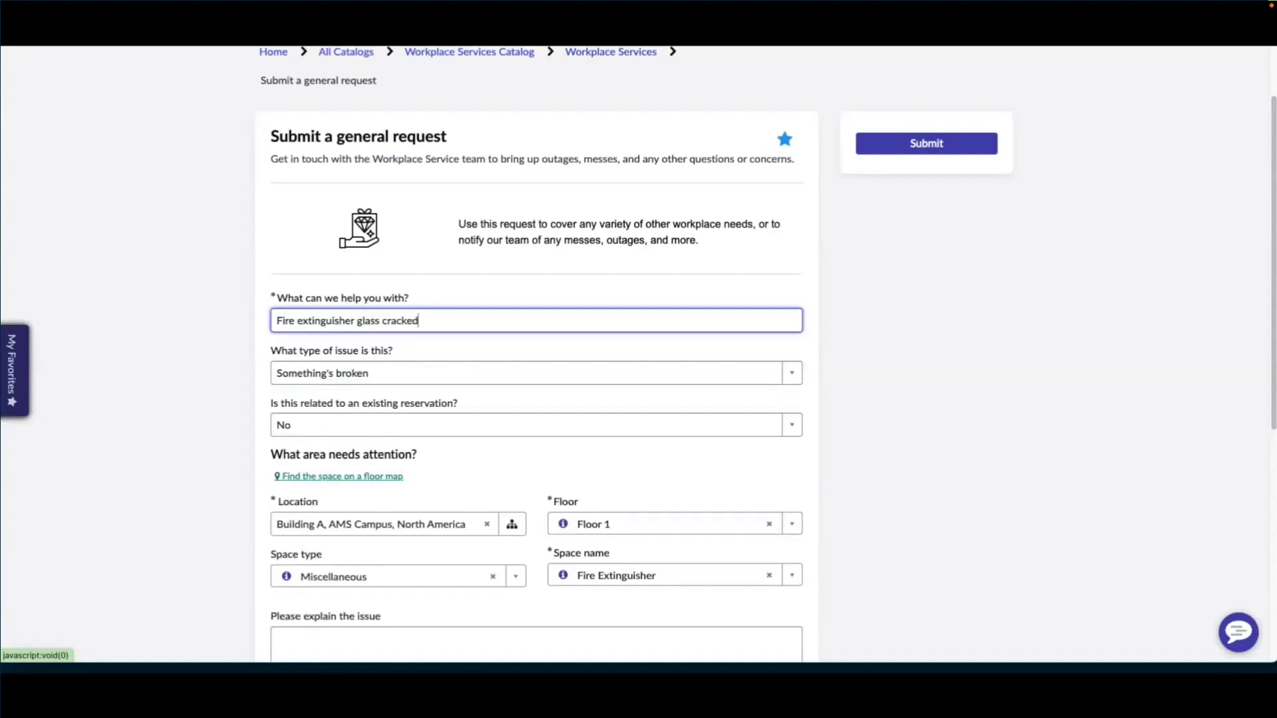
pyautogui.click(343, 383)
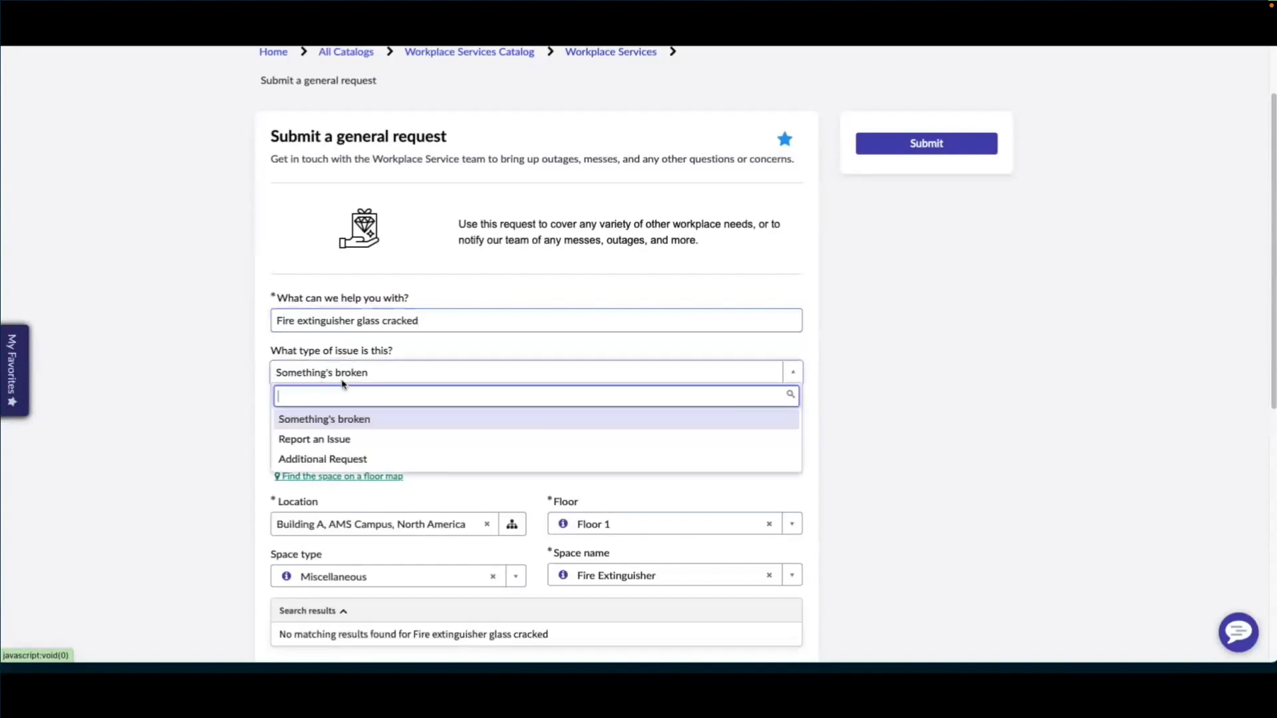
pyautogui.click(333, 420)
# Step: Explain the issue as cracked on the face of the glass, right lower side
pyautogui.scroll(-2, 463, 330)
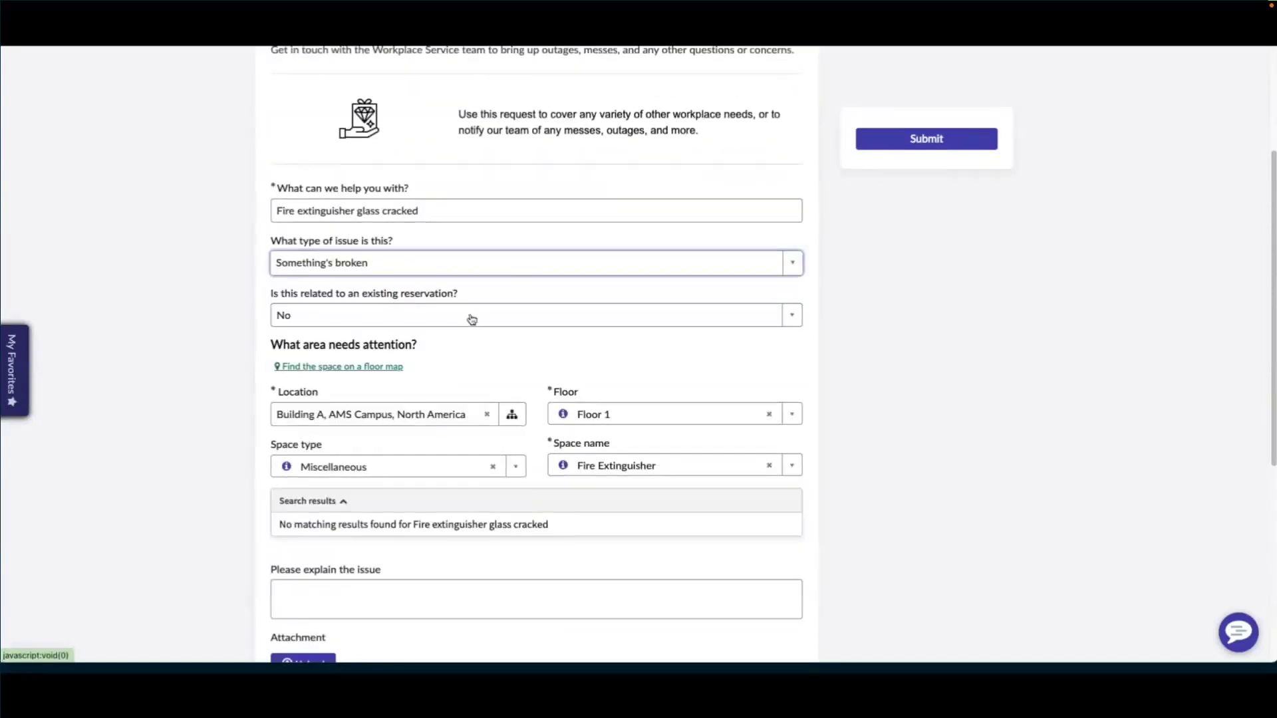
pyautogui.scroll(-2, 426, 369)
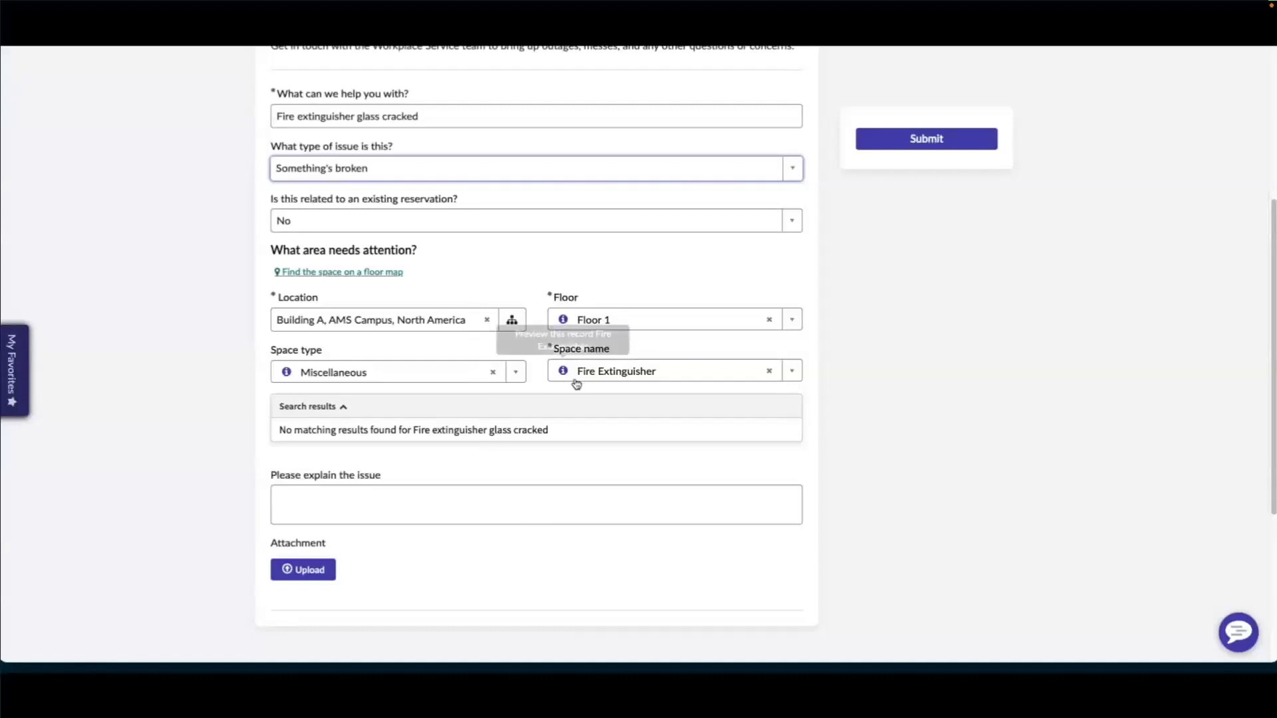
pyautogui.scroll(-1, 208, 439)
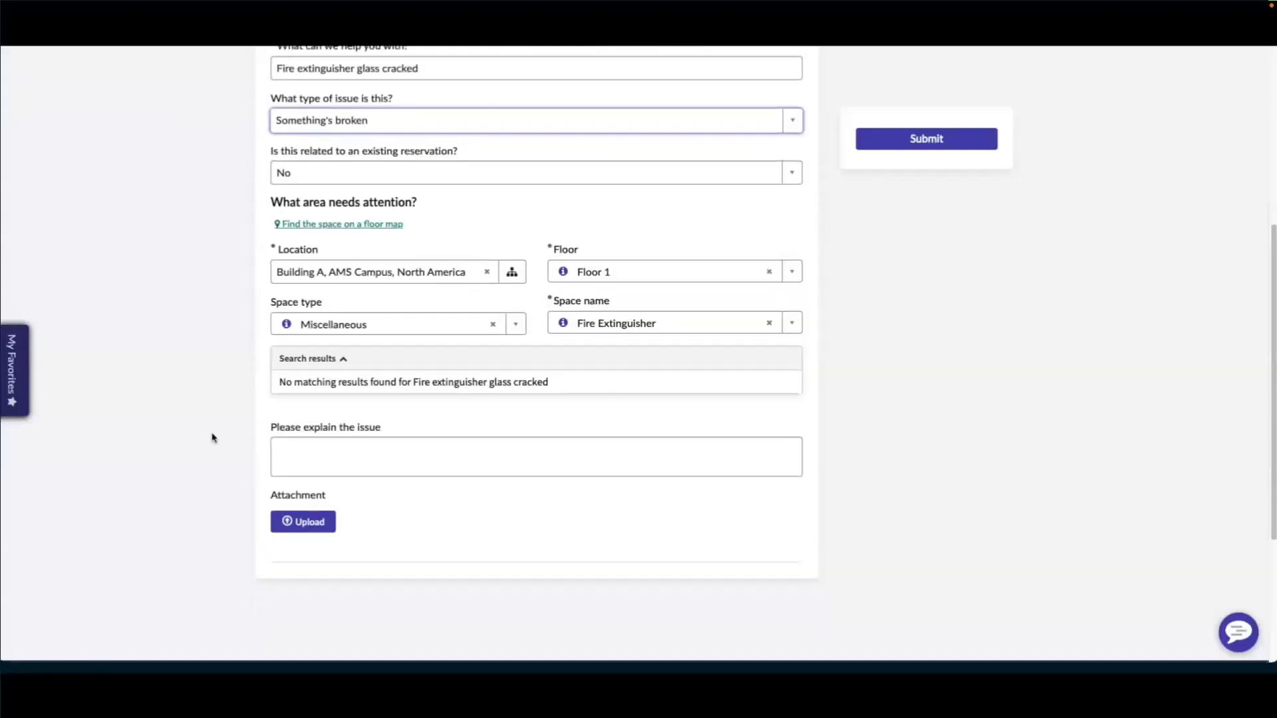
pyautogui.scroll(-1, 246, 413)
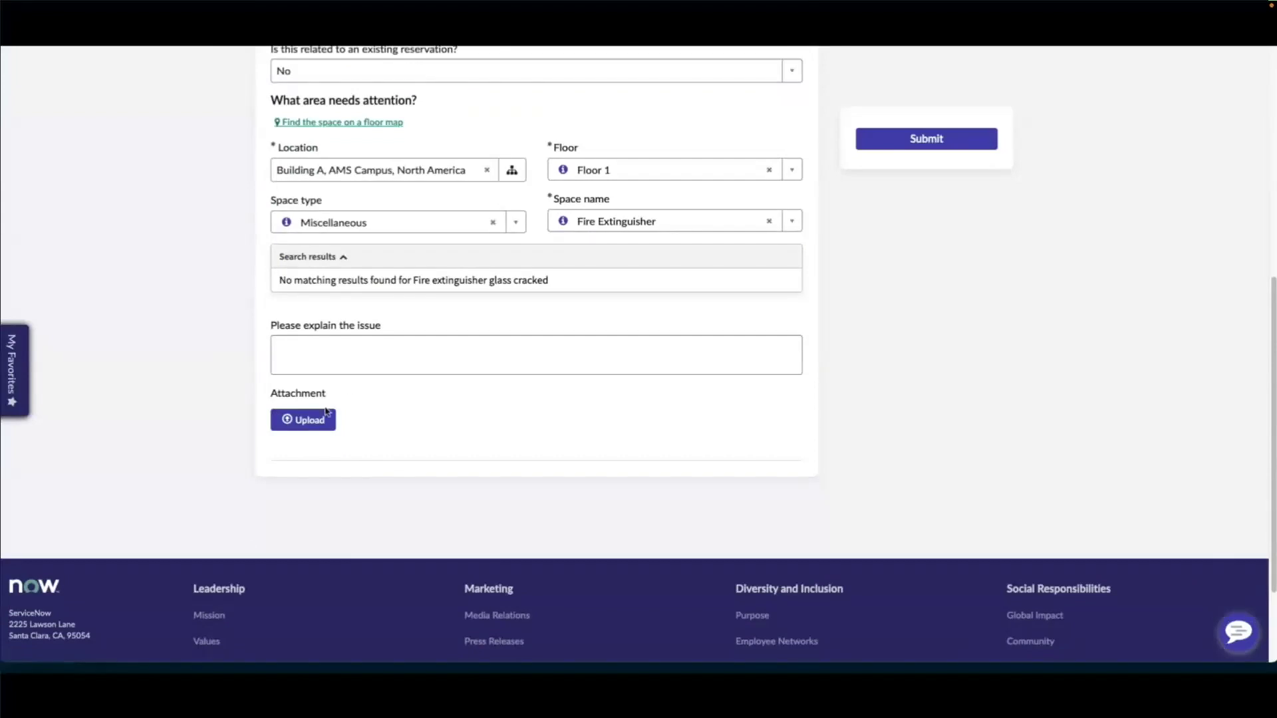
pyautogui.click(365, 356)
pyautogui.write('Cracked on face on')
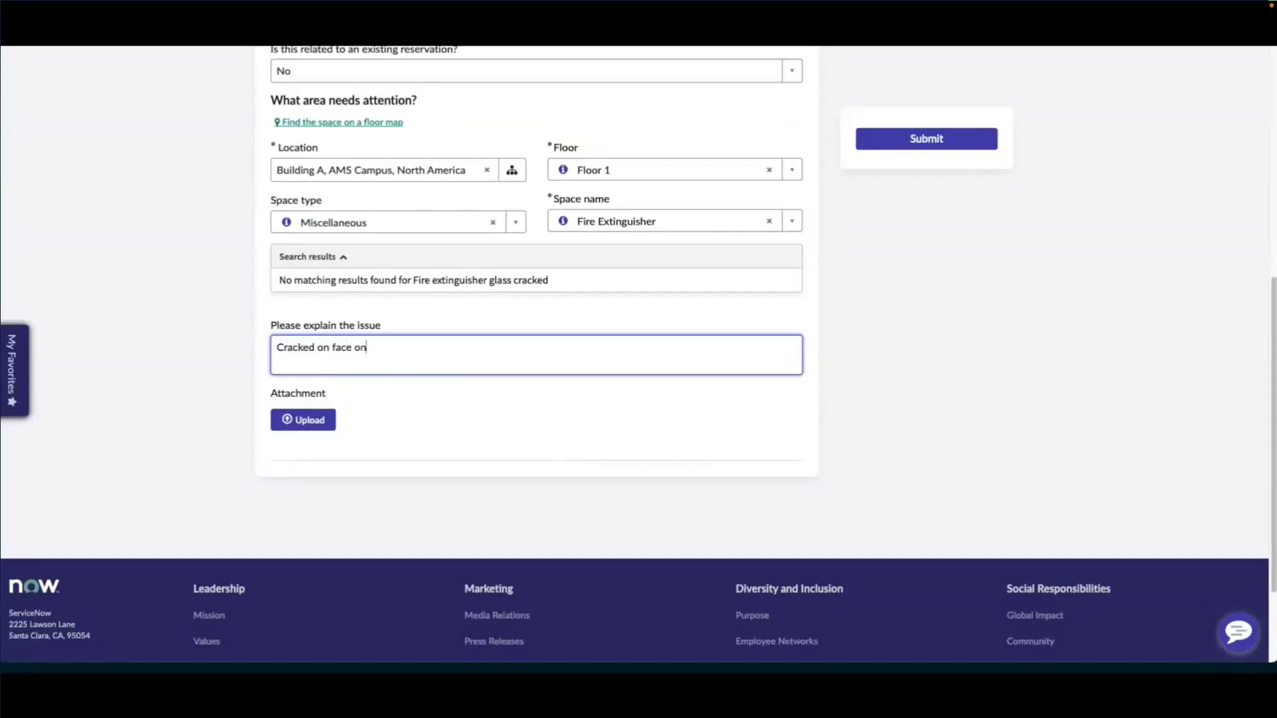
pyautogui.press('BackSpace')
pyautogui.write('of glass, right lower side')
pyautogui.scroll(5, 895, 399)
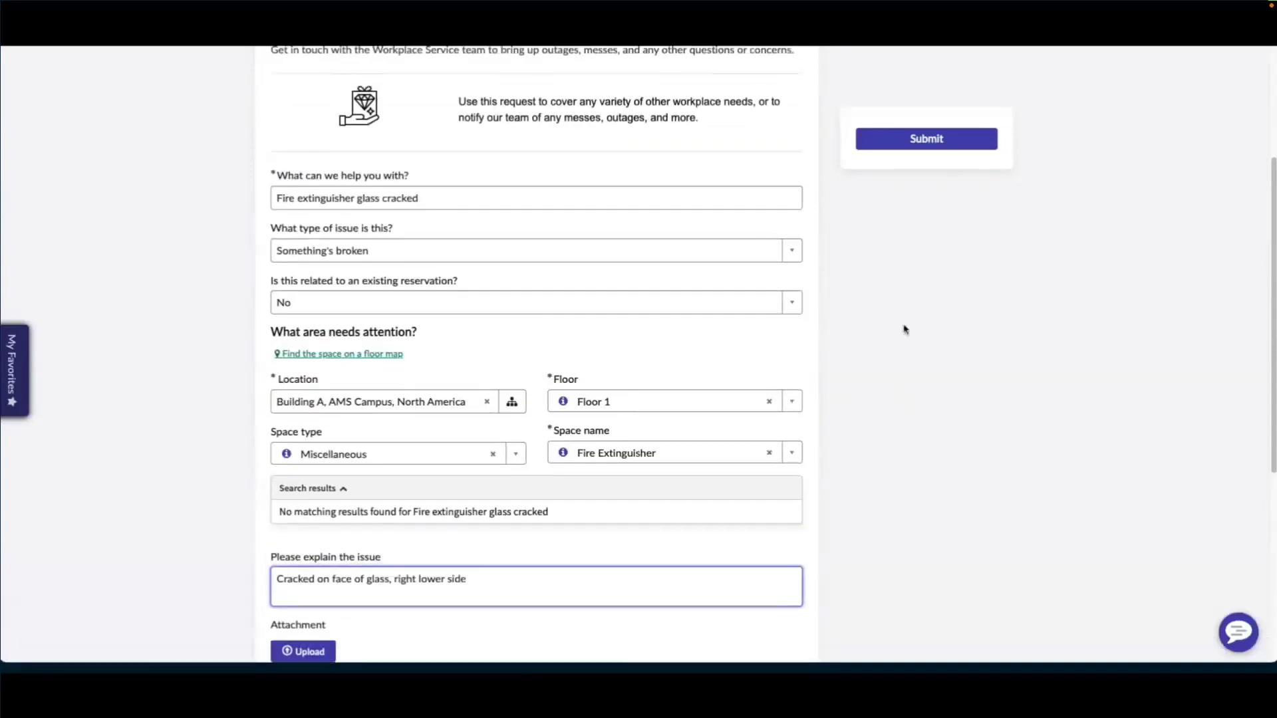
pyautogui.scroll(2, 934, 273)
# Step: Submit the fire extinguisher request, then go to Workplace > Maintenance
pyautogui.click(928, 220)
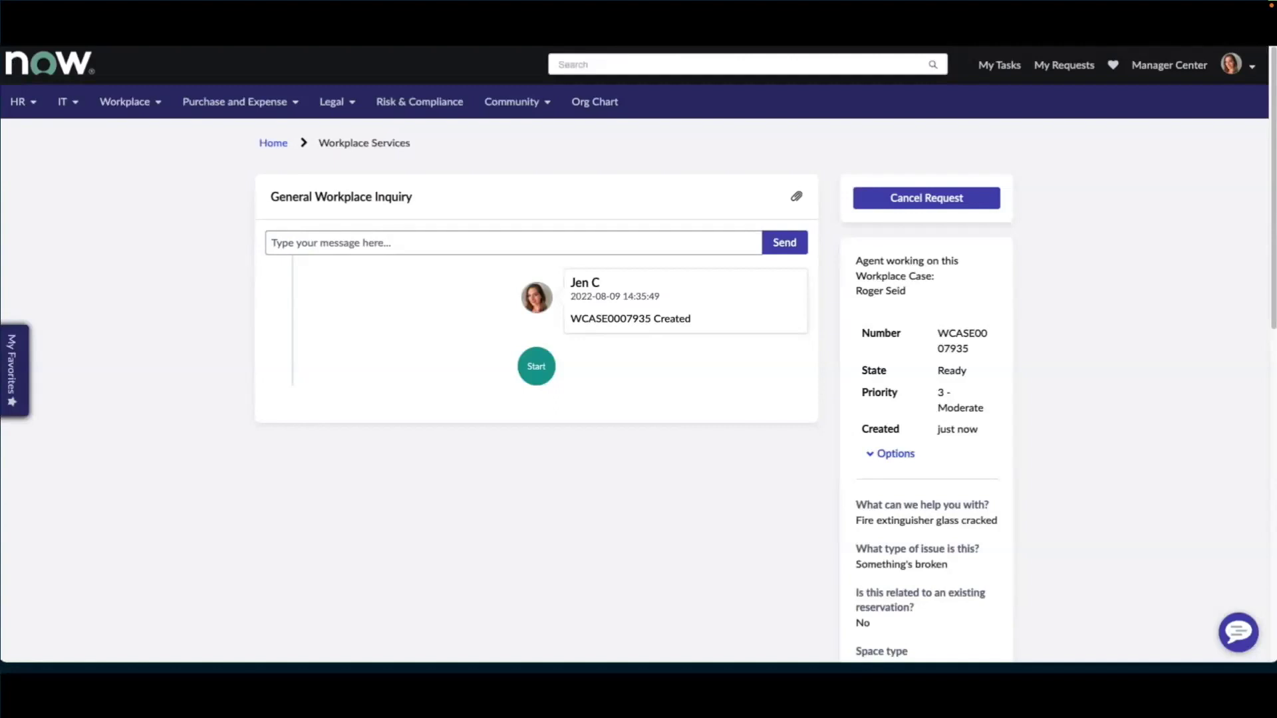
pyautogui.click(160, 107)
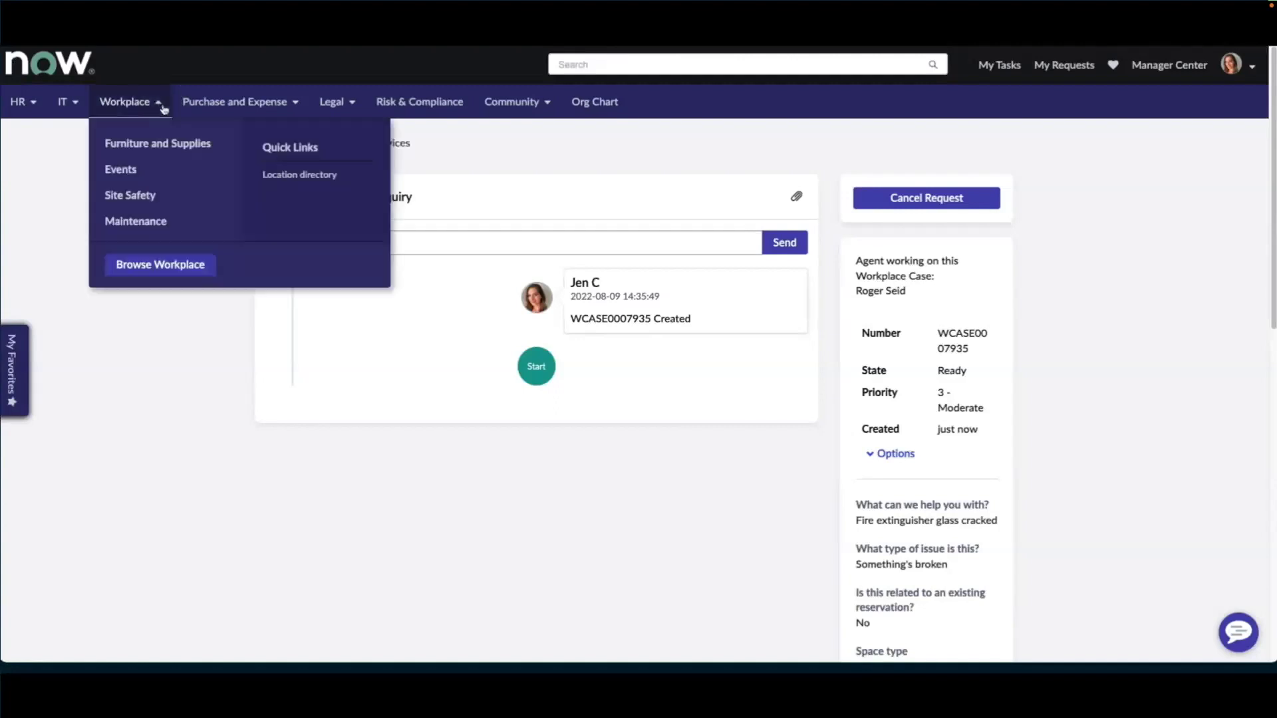
pyautogui.click(159, 231)
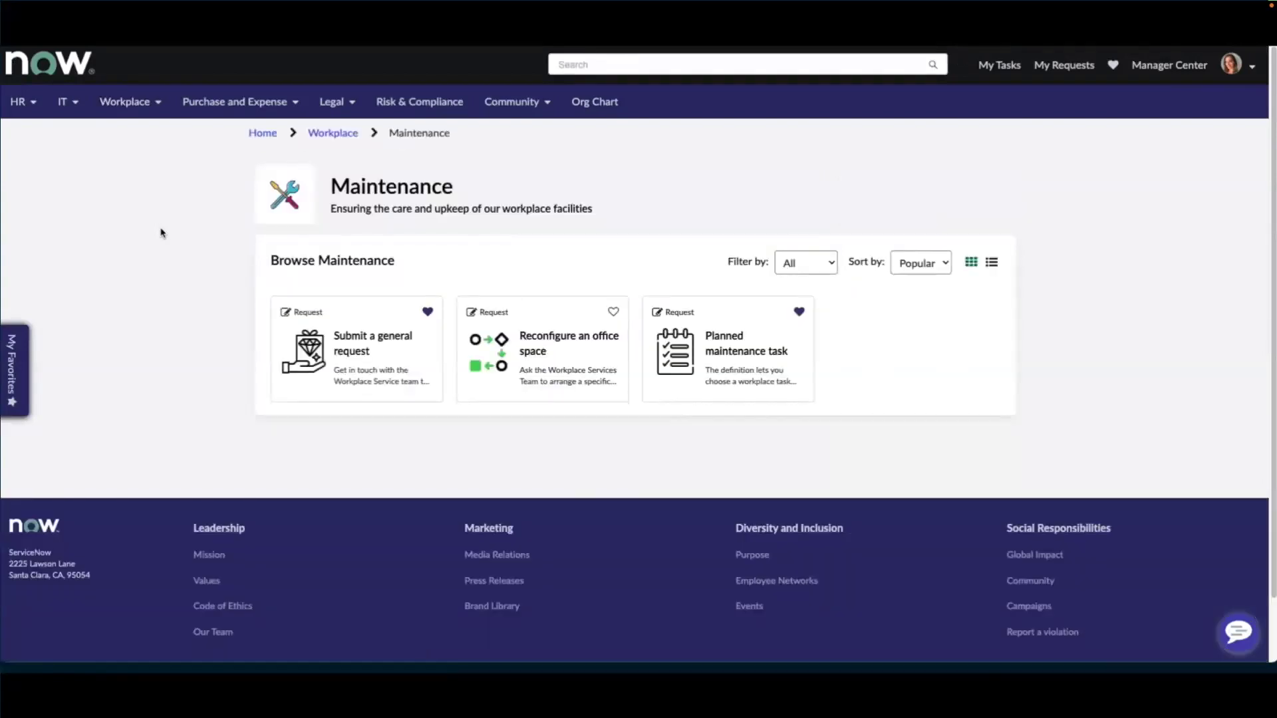
# Step: Start a planned maintenance task named 'Coffee Refill Weekly'
pyautogui.click(676, 396)
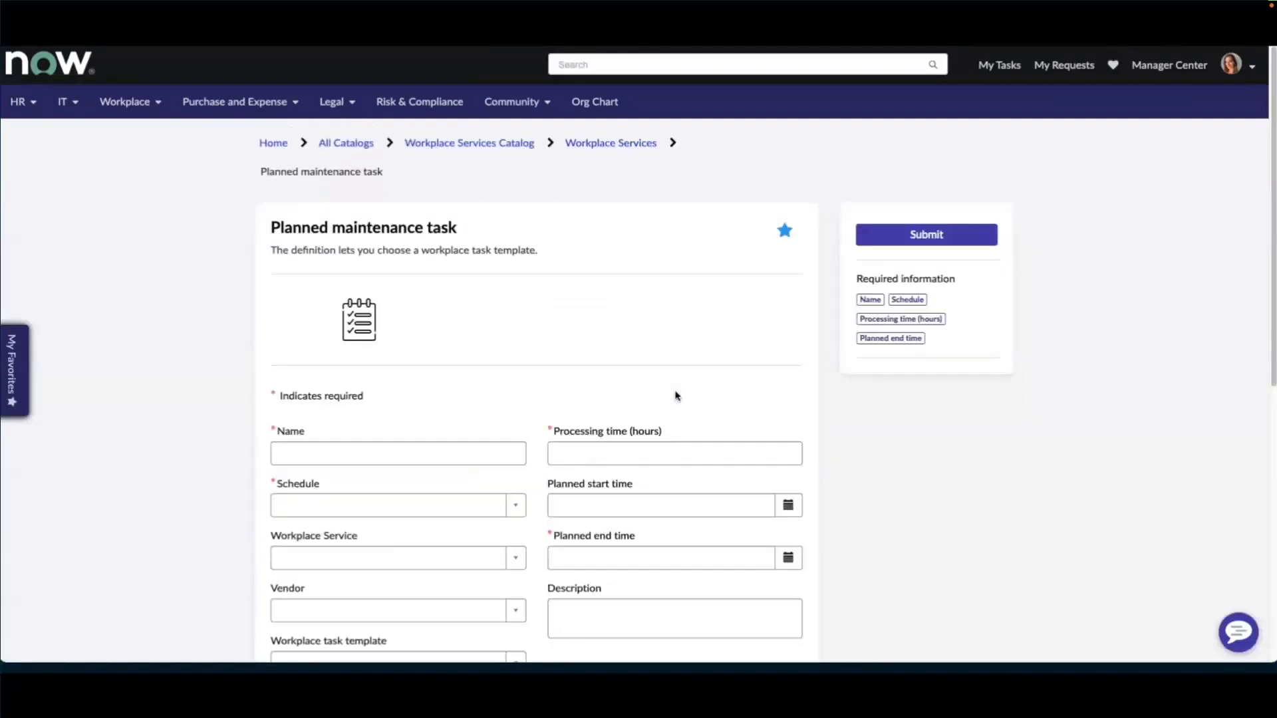
pyautogui.scroll(-2, 459, 379)
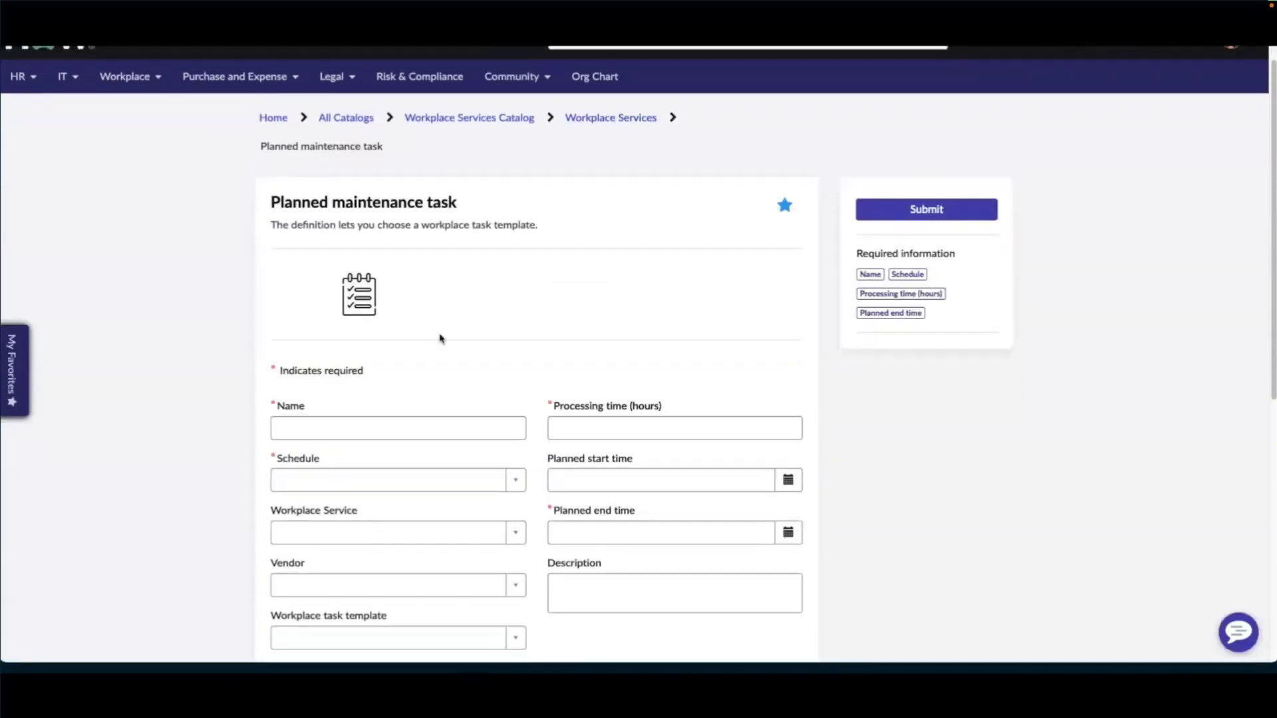
pyautogui.scroll(-1, 231, 386)
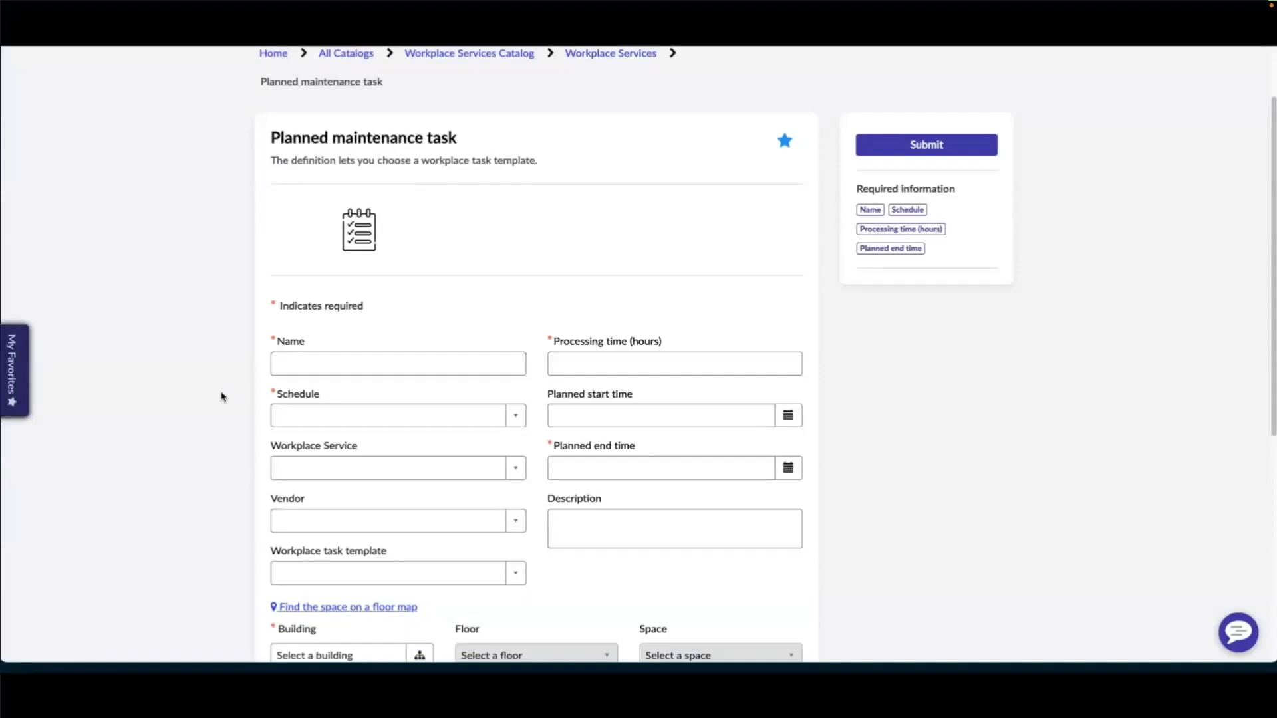
pyautogui.scroll(-1, 309, 344)
pyautogui.click(310, 344)
pyautogui.write('C')
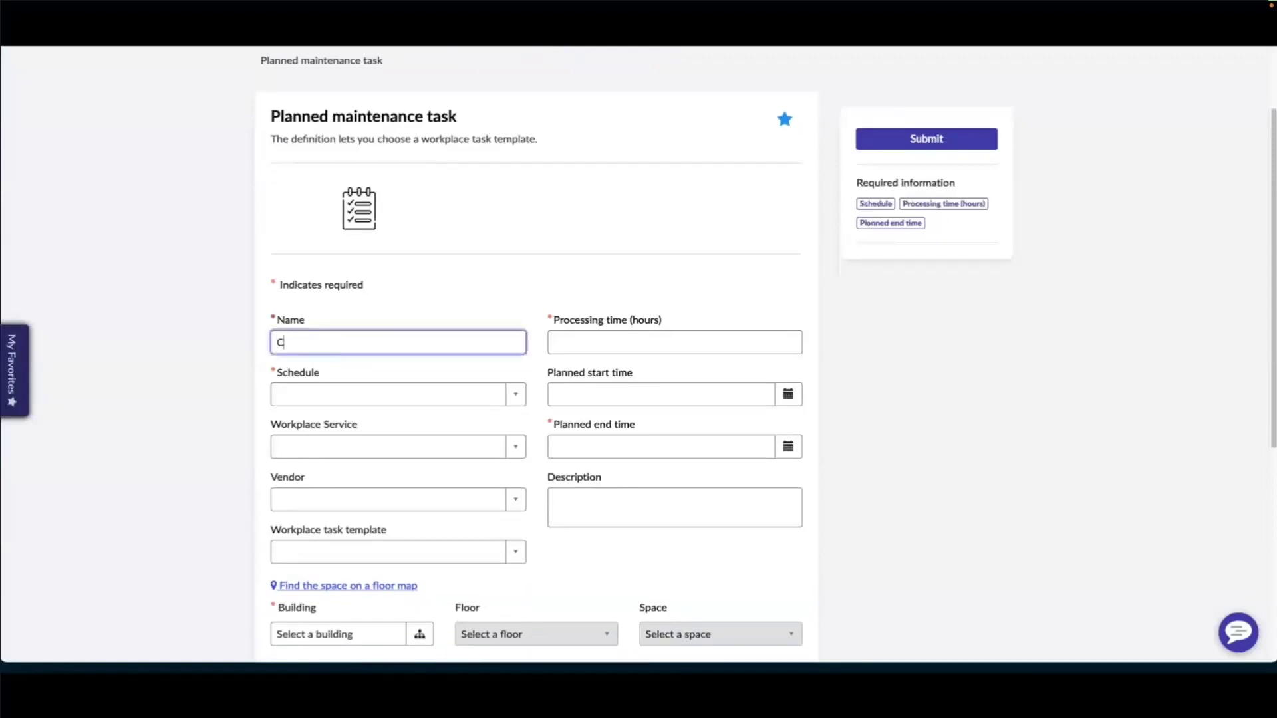
pyautogui.write('offee Refill Weekly')
# Step: Set schedule 8-5 weekdays, service Coffee 1, and template Coffee 1 fulfillment template
pyautogui.scroll(-1, 248, 369)
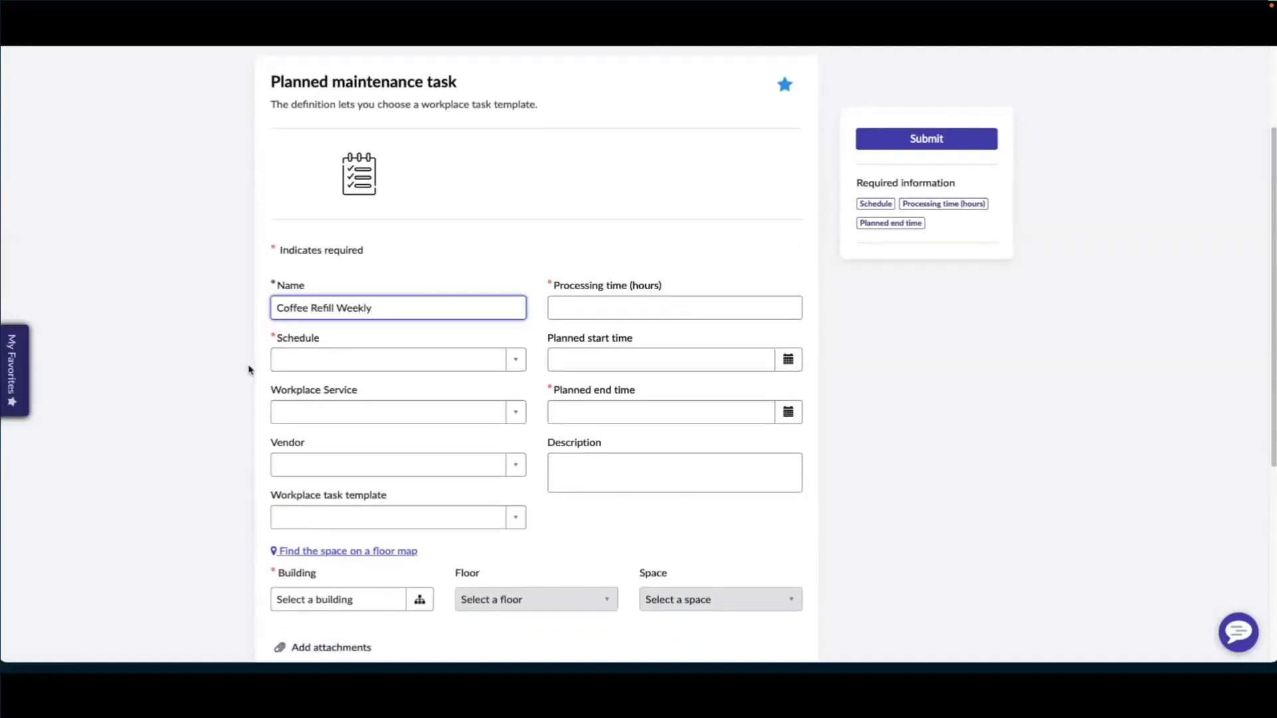
pyautogui.click(456, 368)
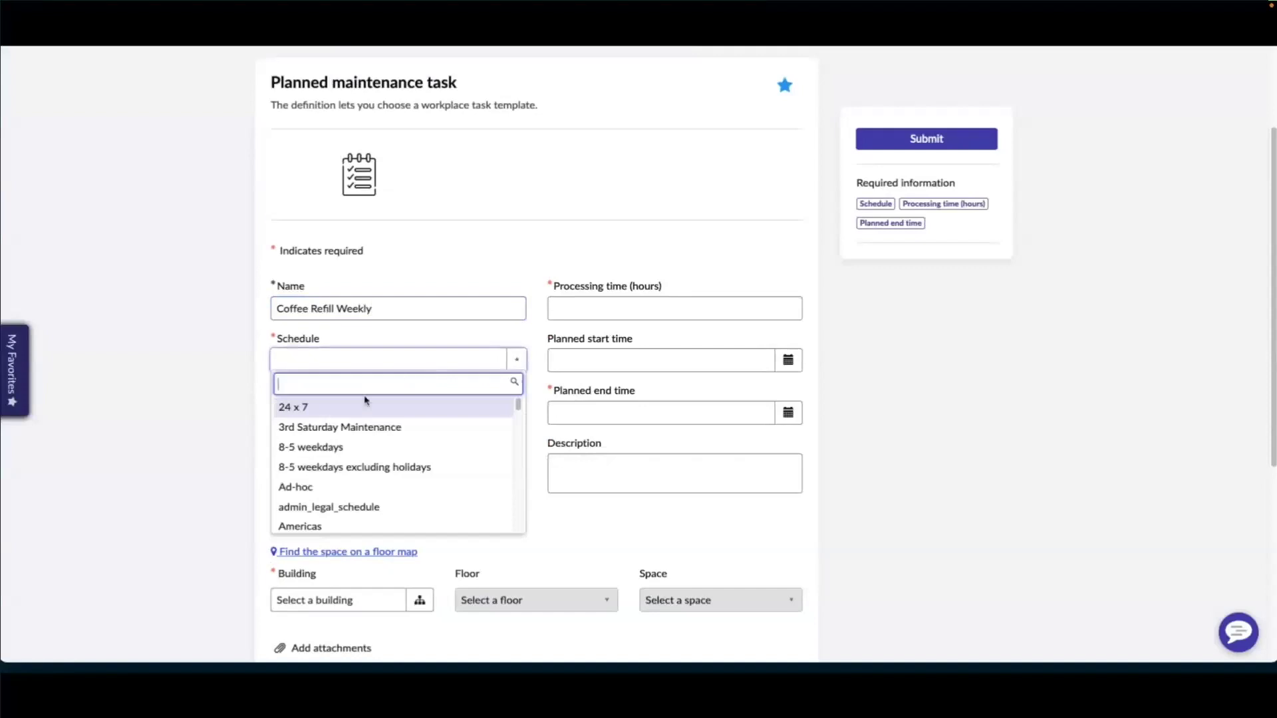
pyautogui.click(368, 452)
pyautogui.click(514, 418)
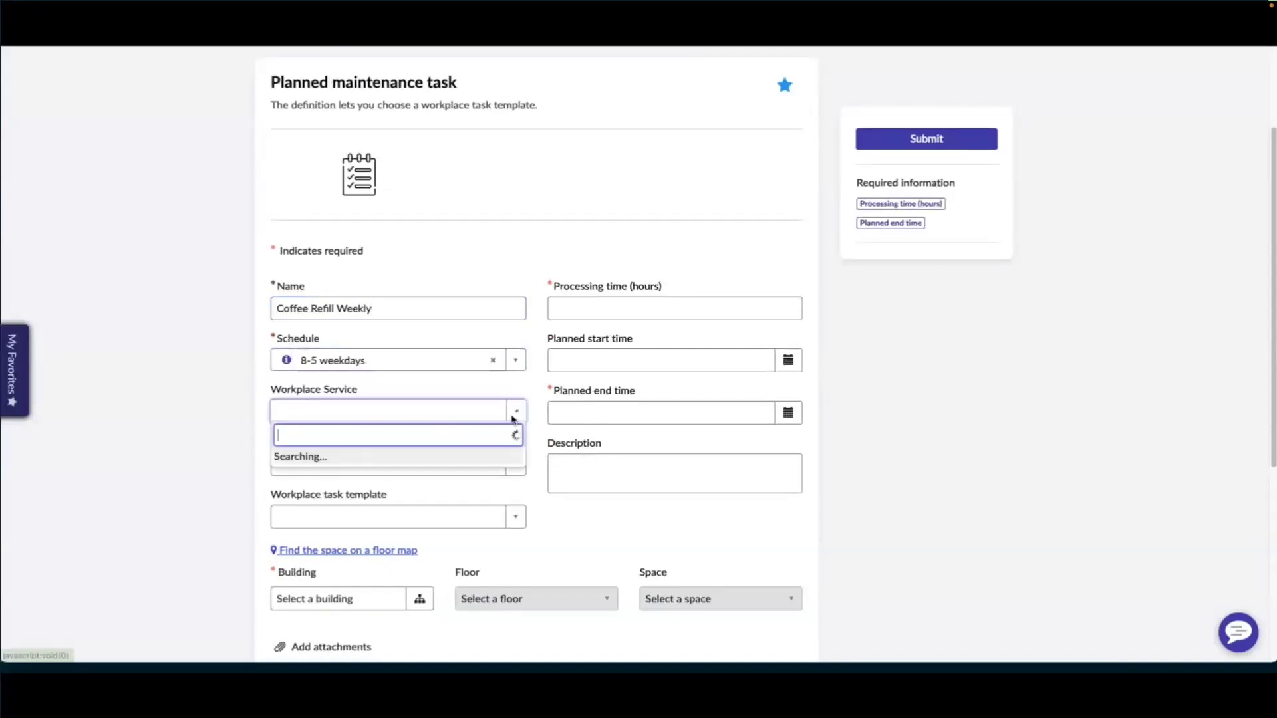
pyautogui.write('c')
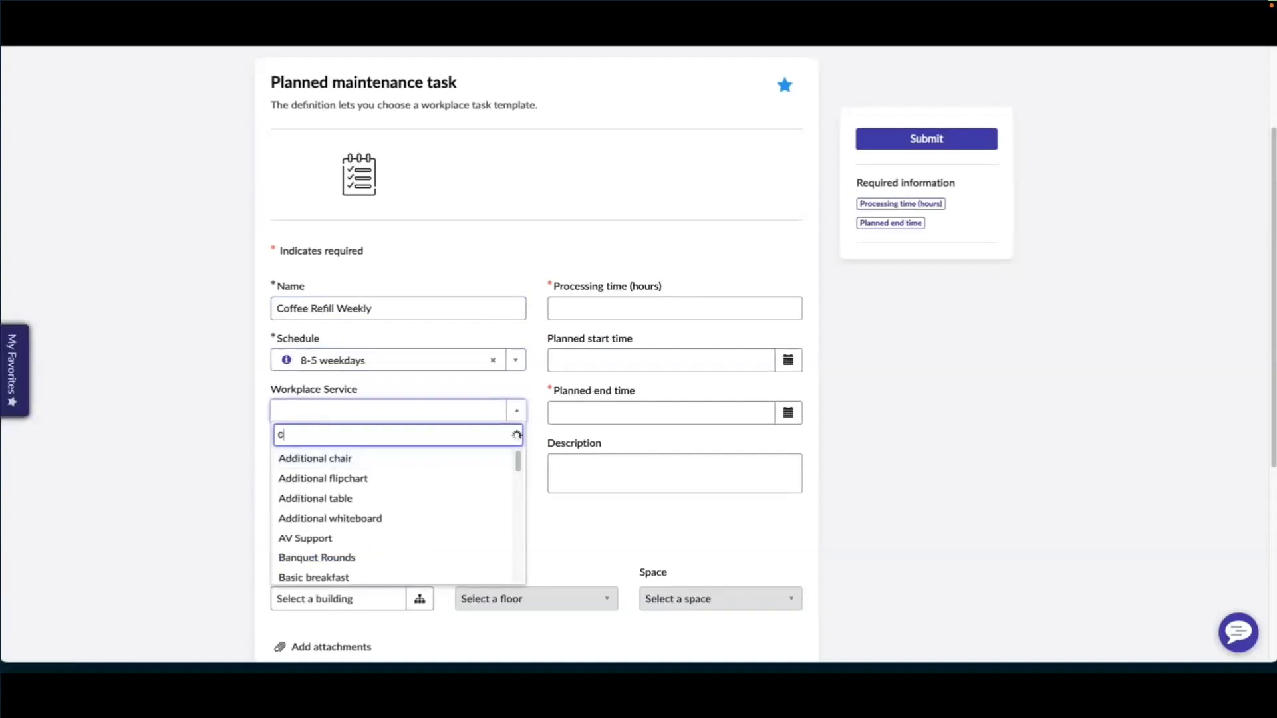
pyautogui.click(357, 499)
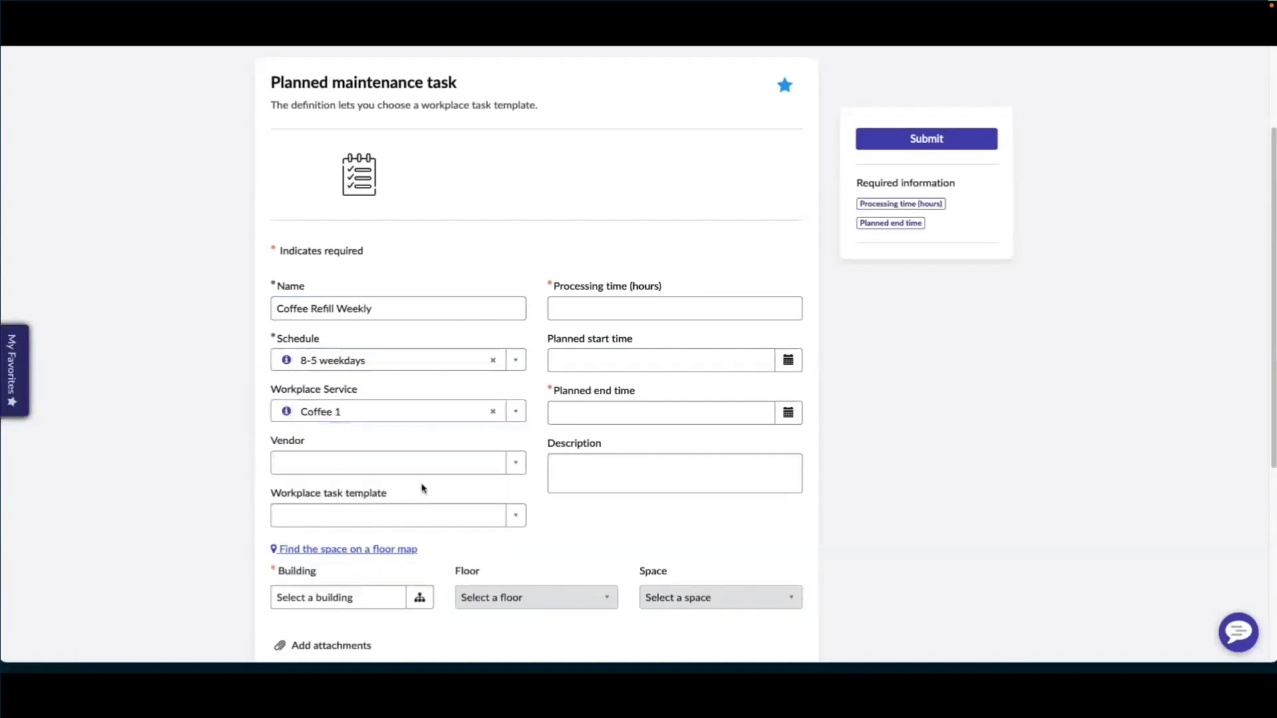
pyautogui.scroll(-2, 415, 486)
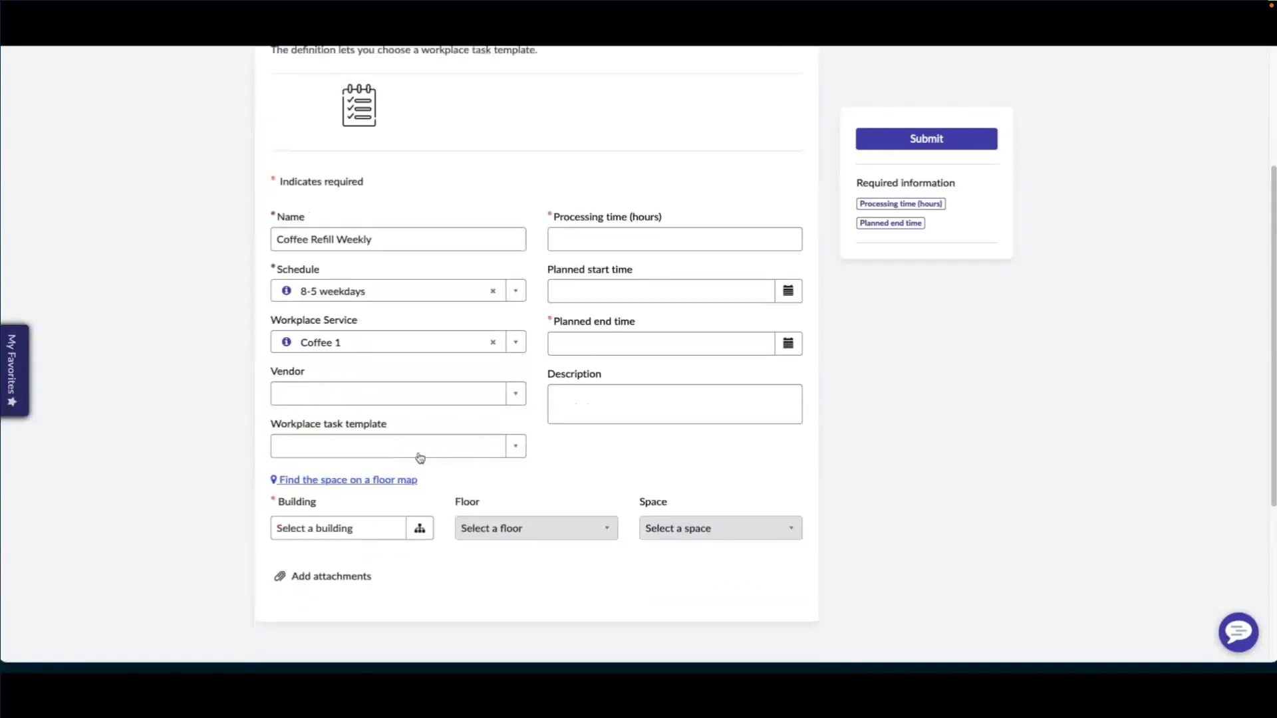
pyautogui.click(523, 455)
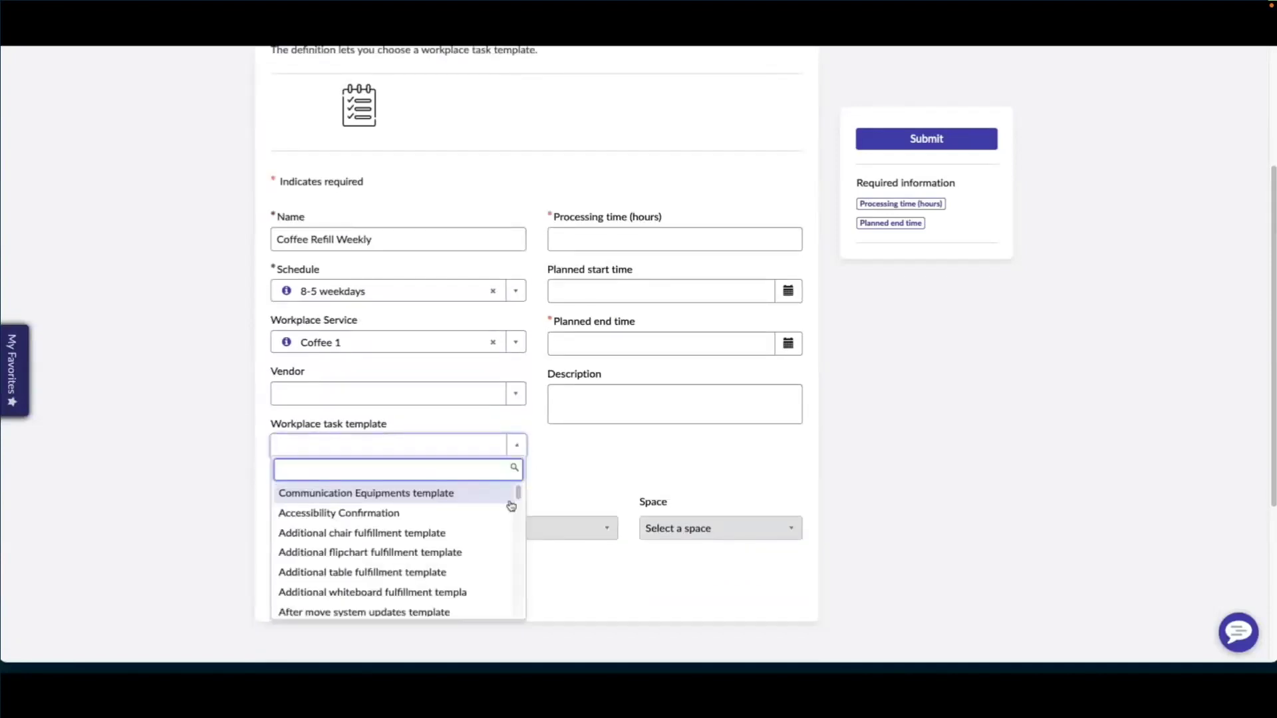
pyautogui.write('coff')
pyautogui.click(469, 493)
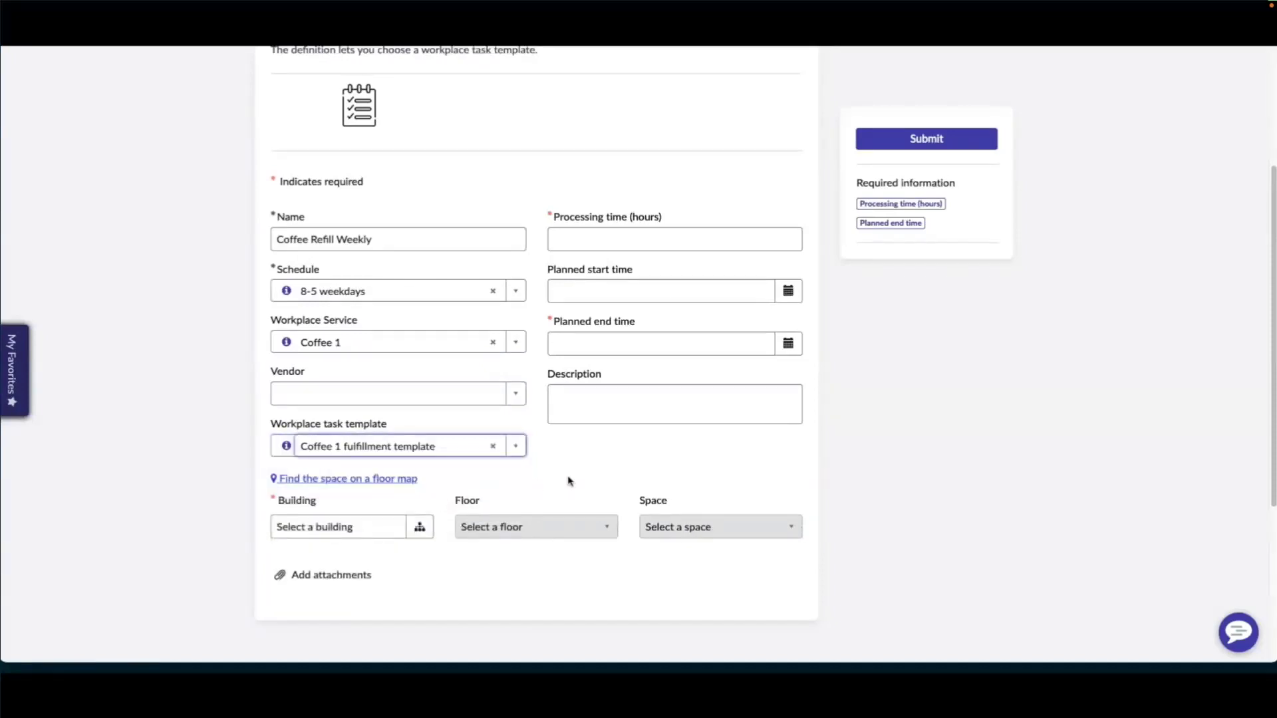
# Step: Set processing time to 1 hour and the planned start to 15 August 2022
pyautogui.click(600, 239)
pyautogui.write('1')
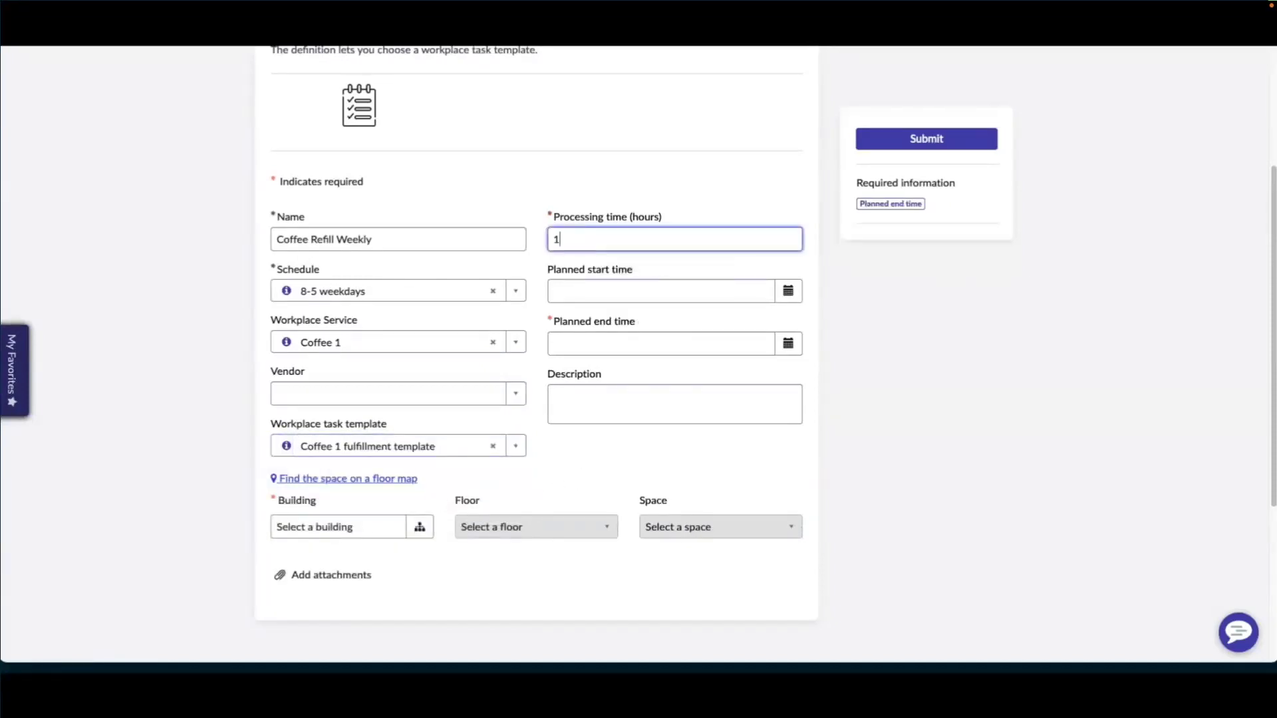
pyautogui.click(793, 298)
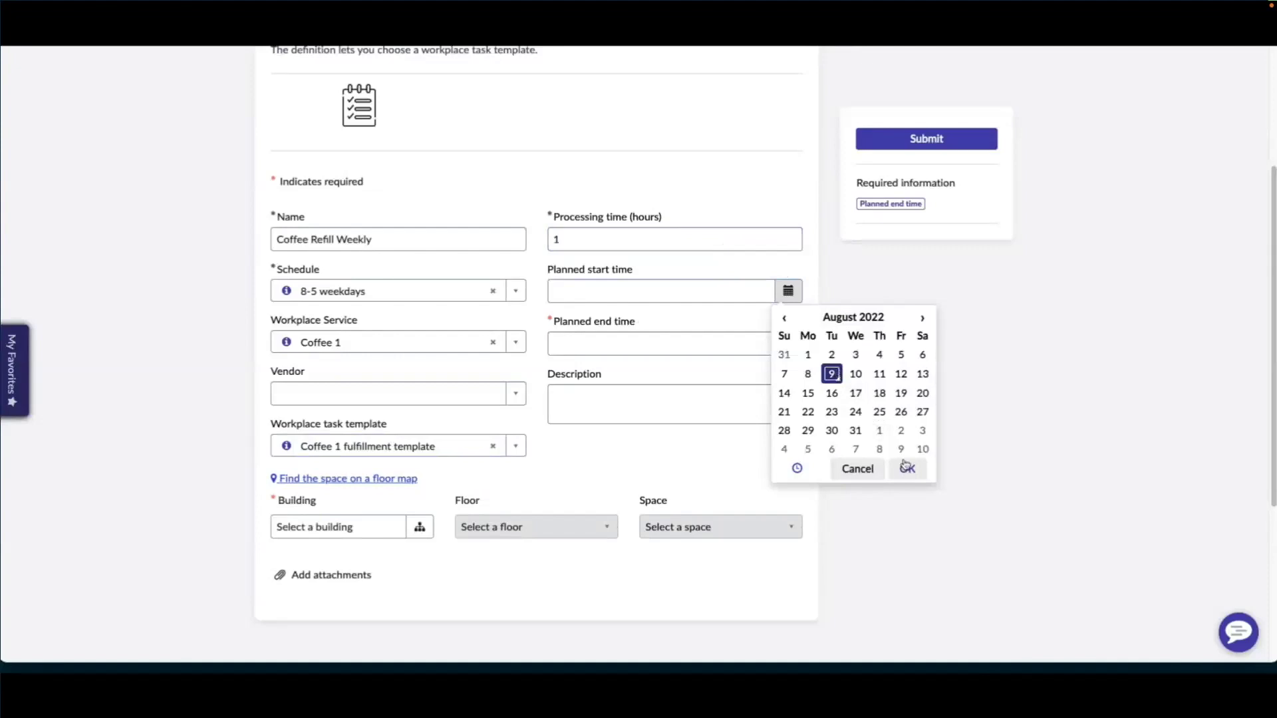
pyautogui.click(817, 397)
pyautogui.click(906, 468)
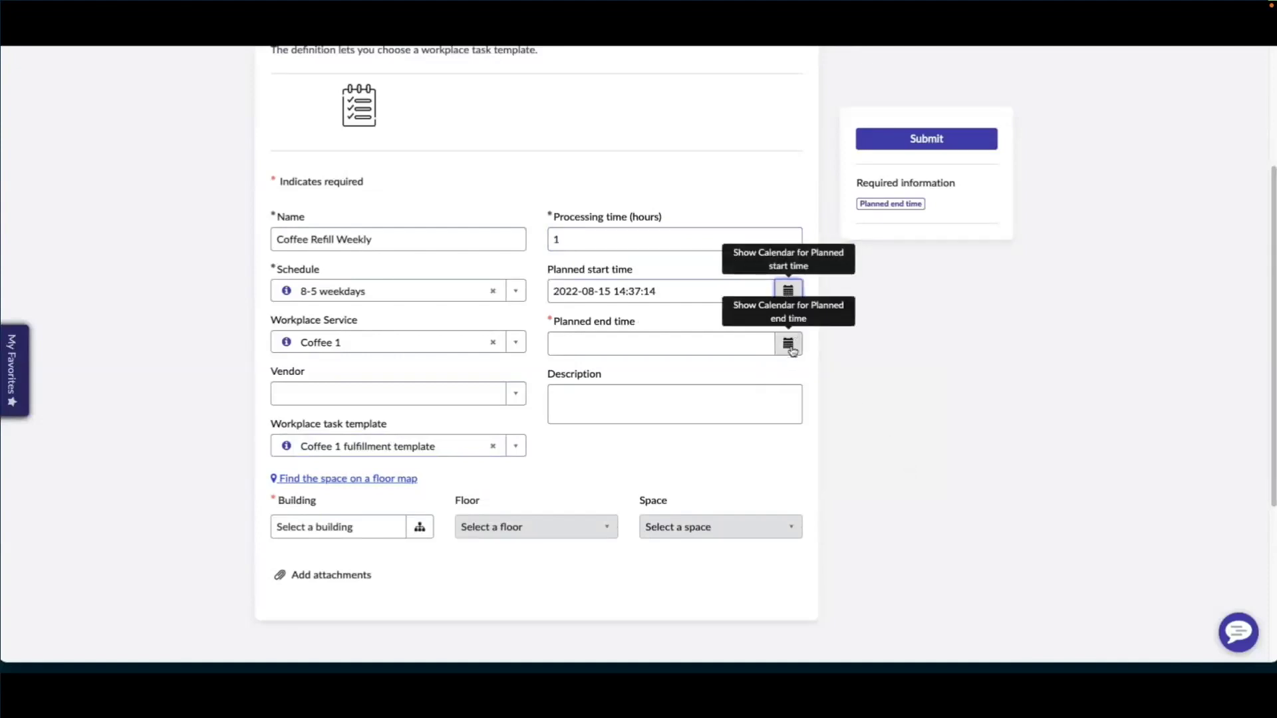
# Step: Set the planned end to 24 October 2022 and describe the Monday Folders coffee refill before 8AM CST
pyautogui.click(791, 346)
pyautogui.click(923, 372)
pyautogui.click(923, 373)
pyautogui.click(809, 482)
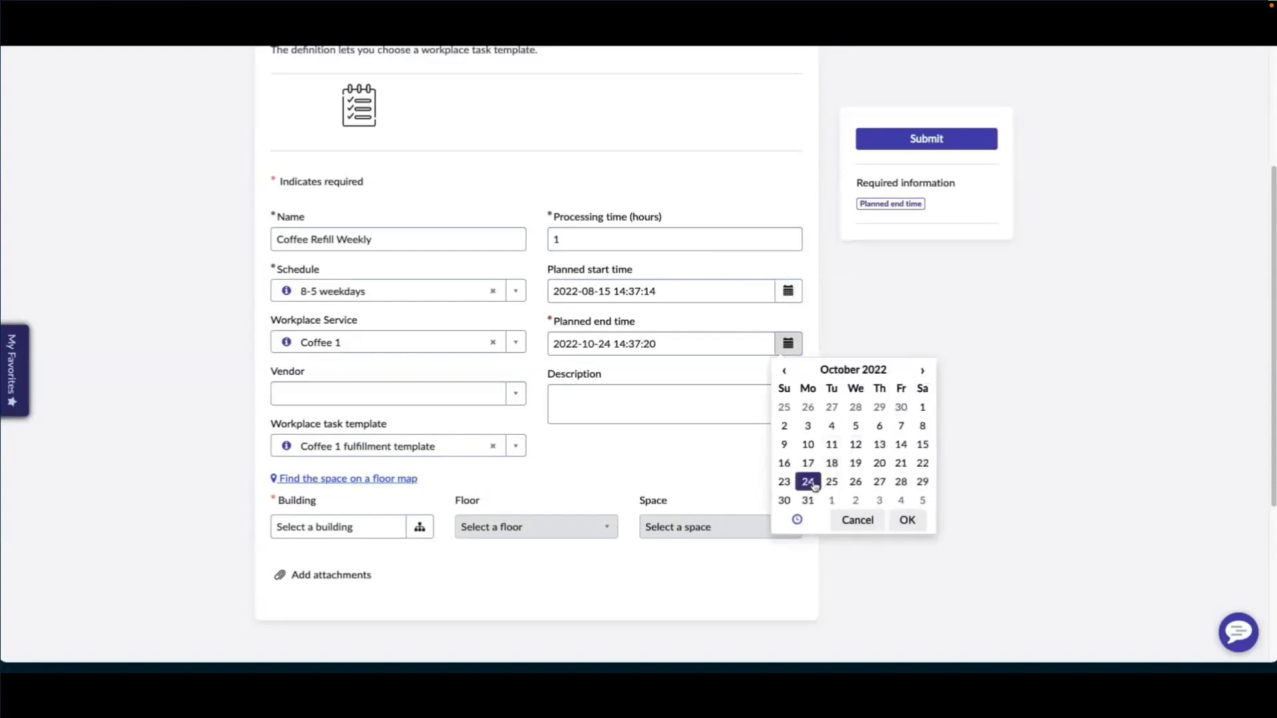
pyautogui.click(907, 520)
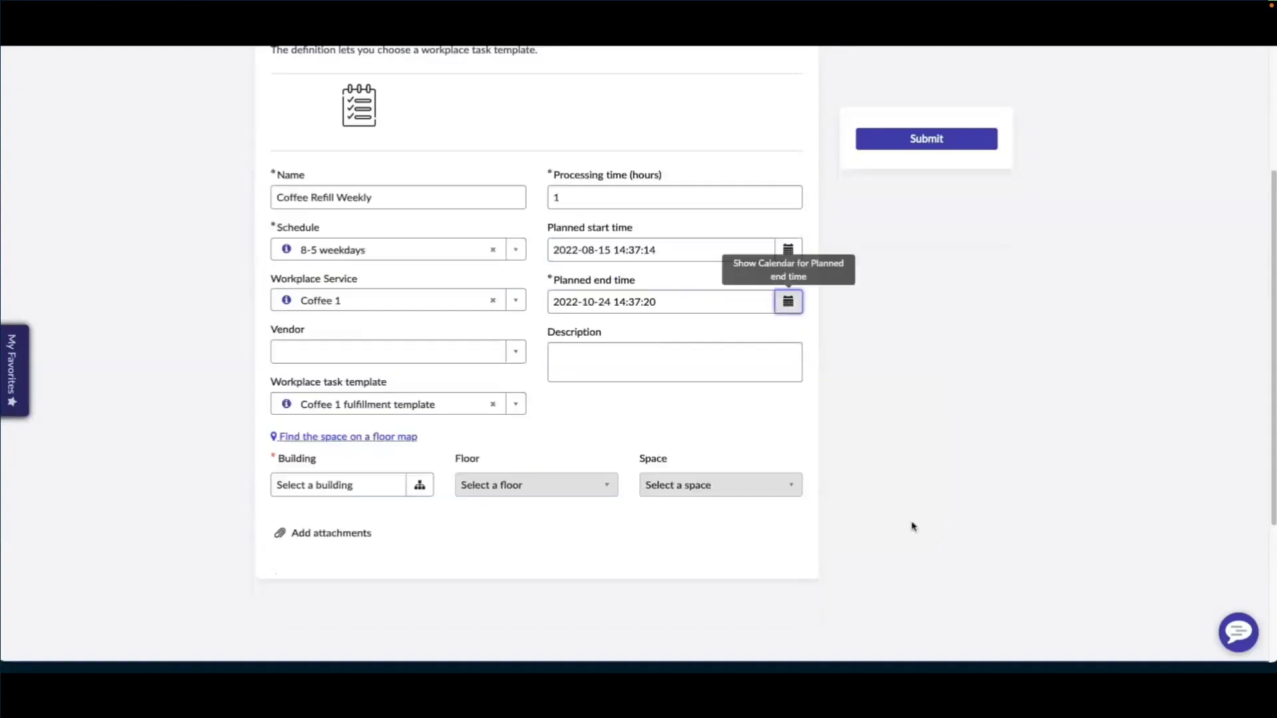
pyautogui.click(698, 371)
pyautogui.write('Refil')
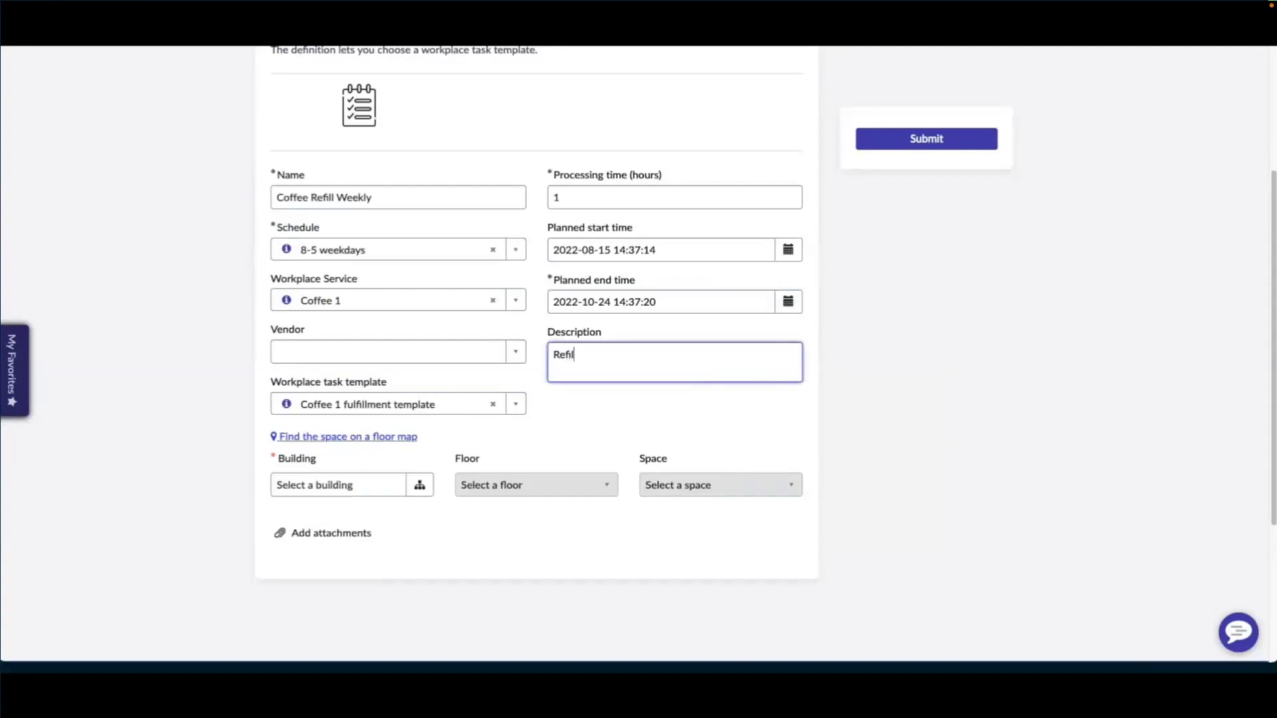
pyautogui.write('l coffee with Folders brand every')
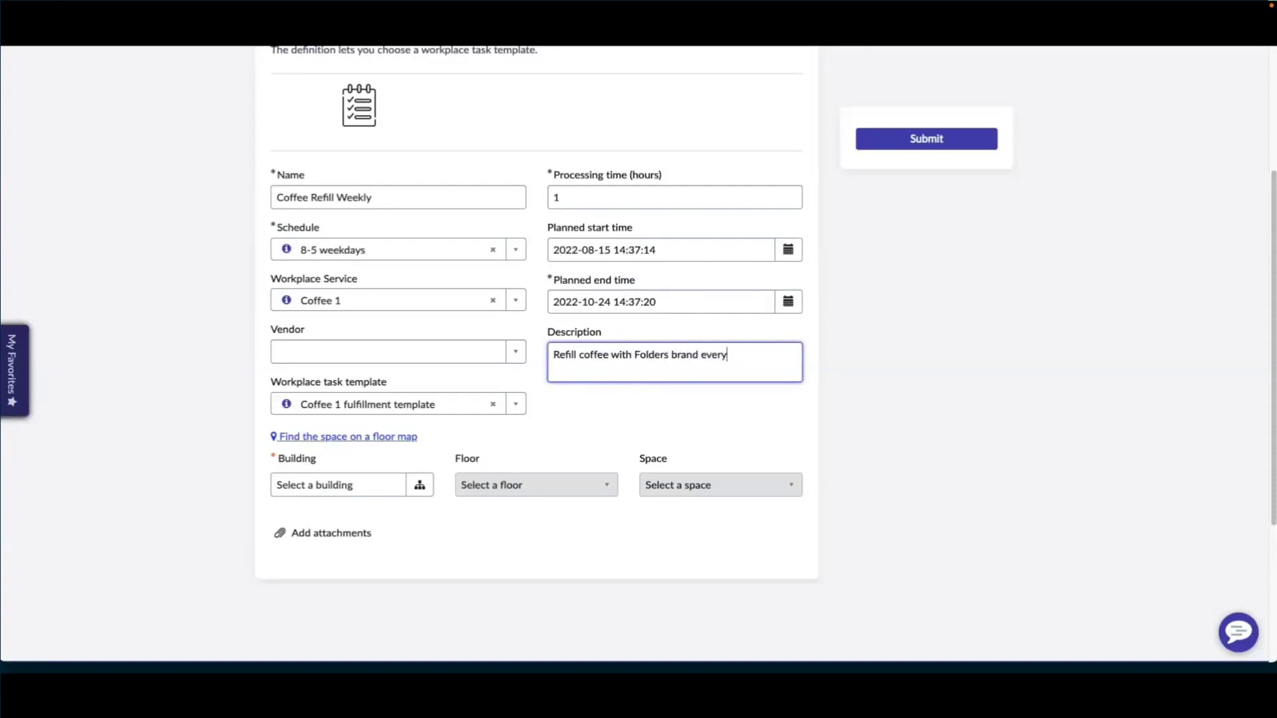
pyautogui.write(' Monday morning before 8AM')
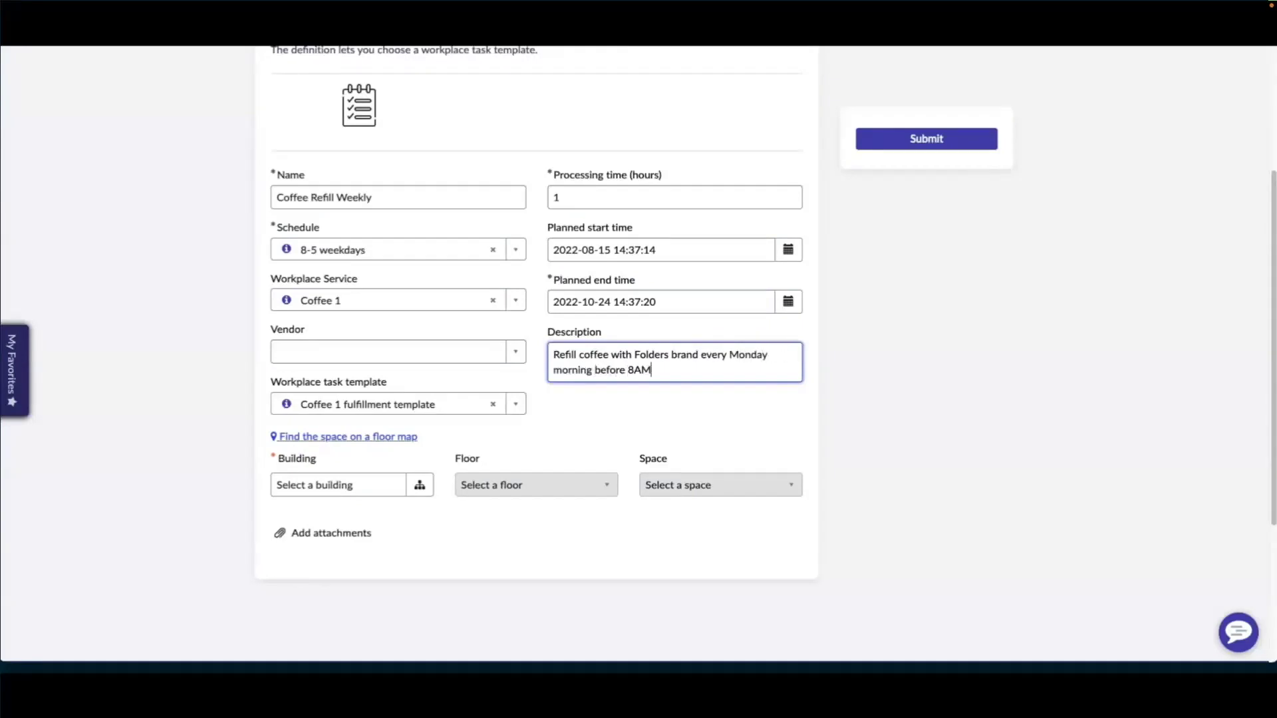
pyautogui.write(' CST')
# Step: In the floor map finder, choose AMS > North America > AMS Campus > Building A, Floor 1
pyautogui.click(412, 437)
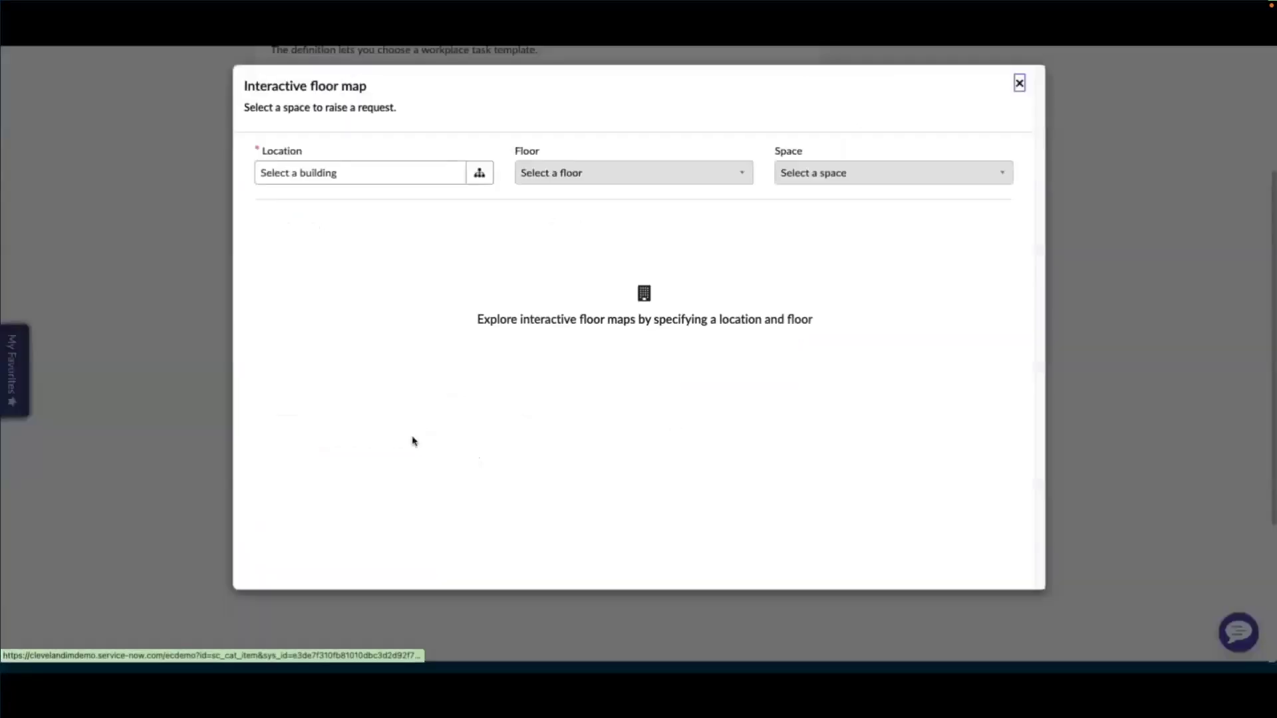
pyautogui.click(480, 177)
pyautogui.click(399, 229)
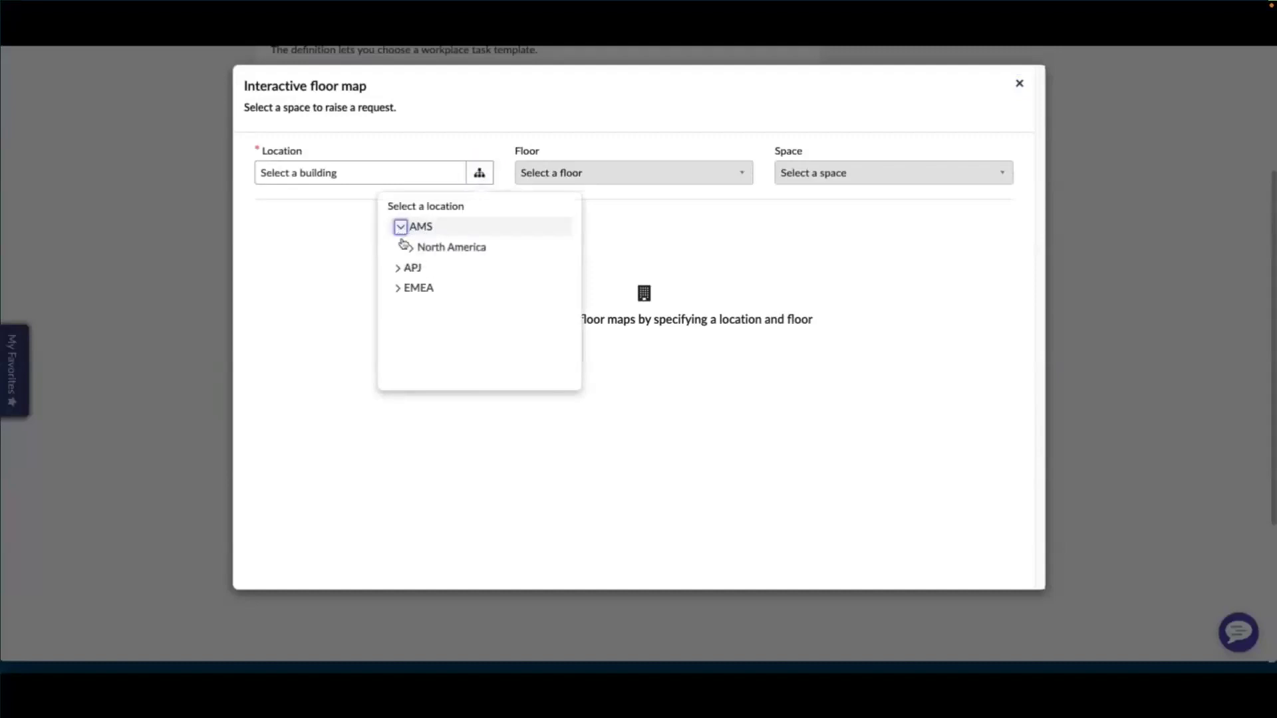
pyautogui.click(413, 248)
pyautogui.click(426, 267)
pyautogui.click(460, 287)
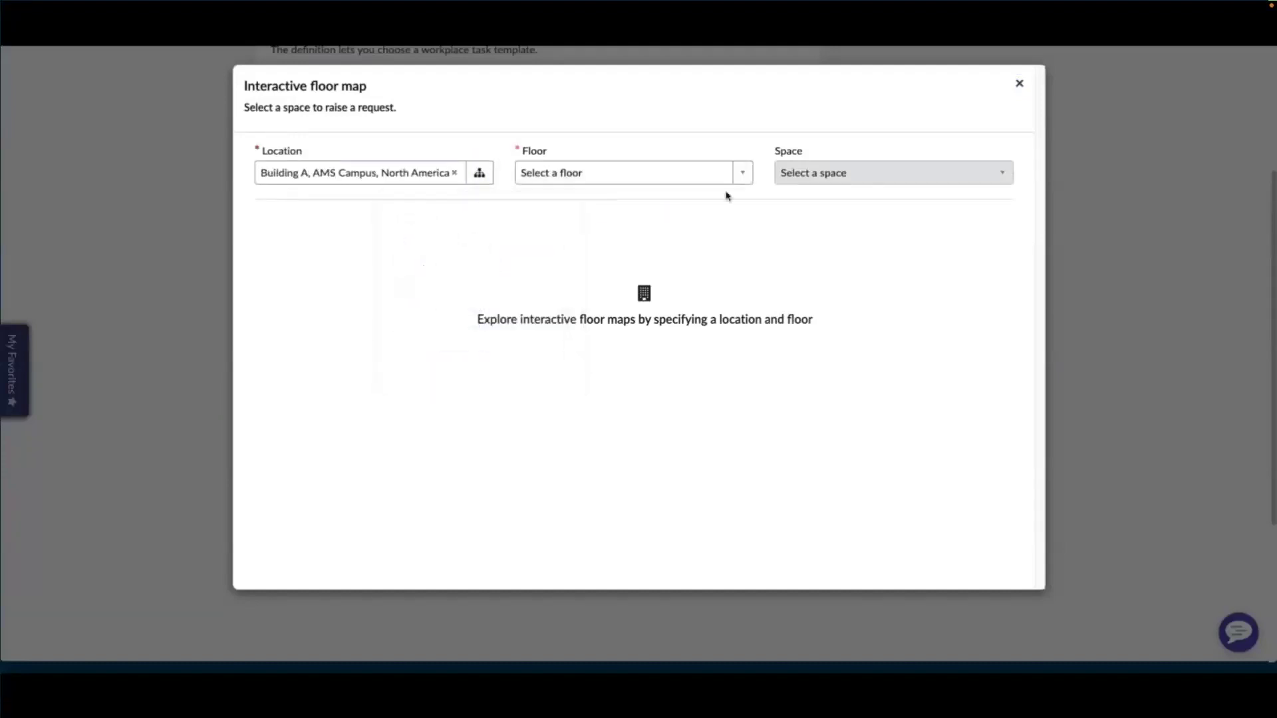
pyautogui.click(742, 179)
pyautogui.click(661, 220)
# Step: Pick the Commercial Fridge on the floor plan and select it as the task's space
pyautogui.click(885, 174)
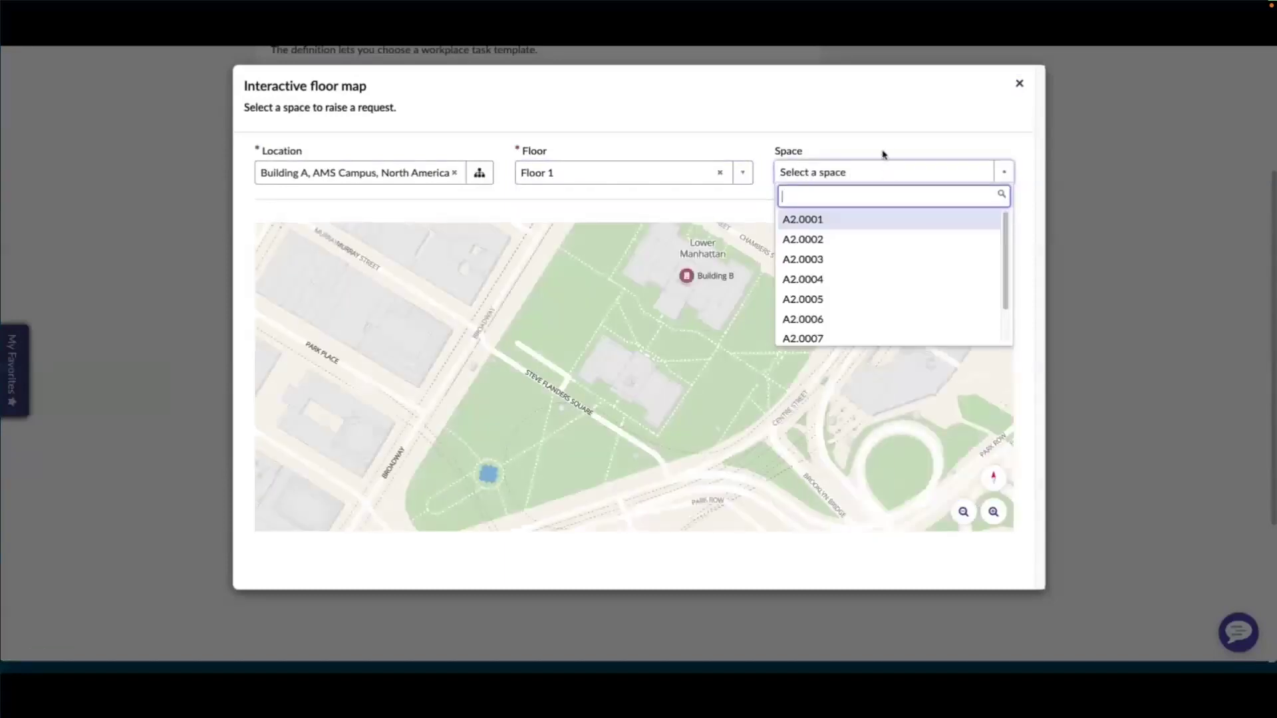
pyautogui.click(881, 151)
pyautogui.scroll(5, 637, 377)
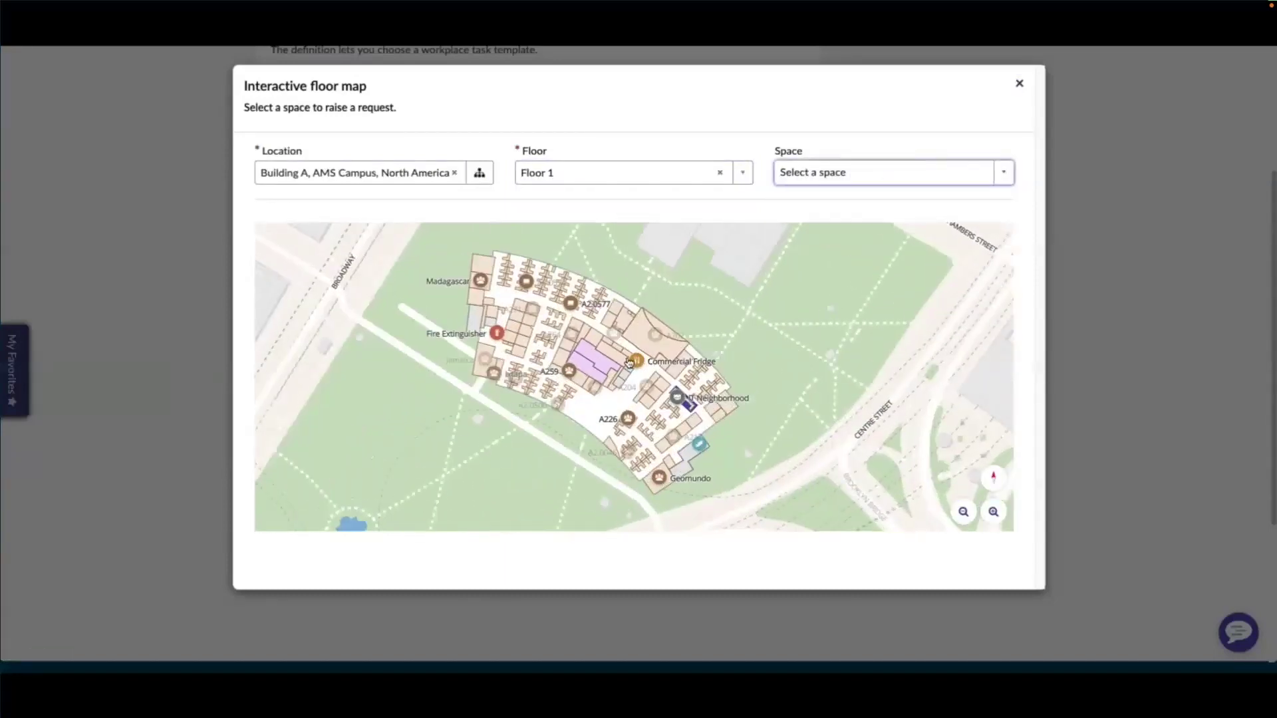
pyautogui.scroll(3, 638, 378)
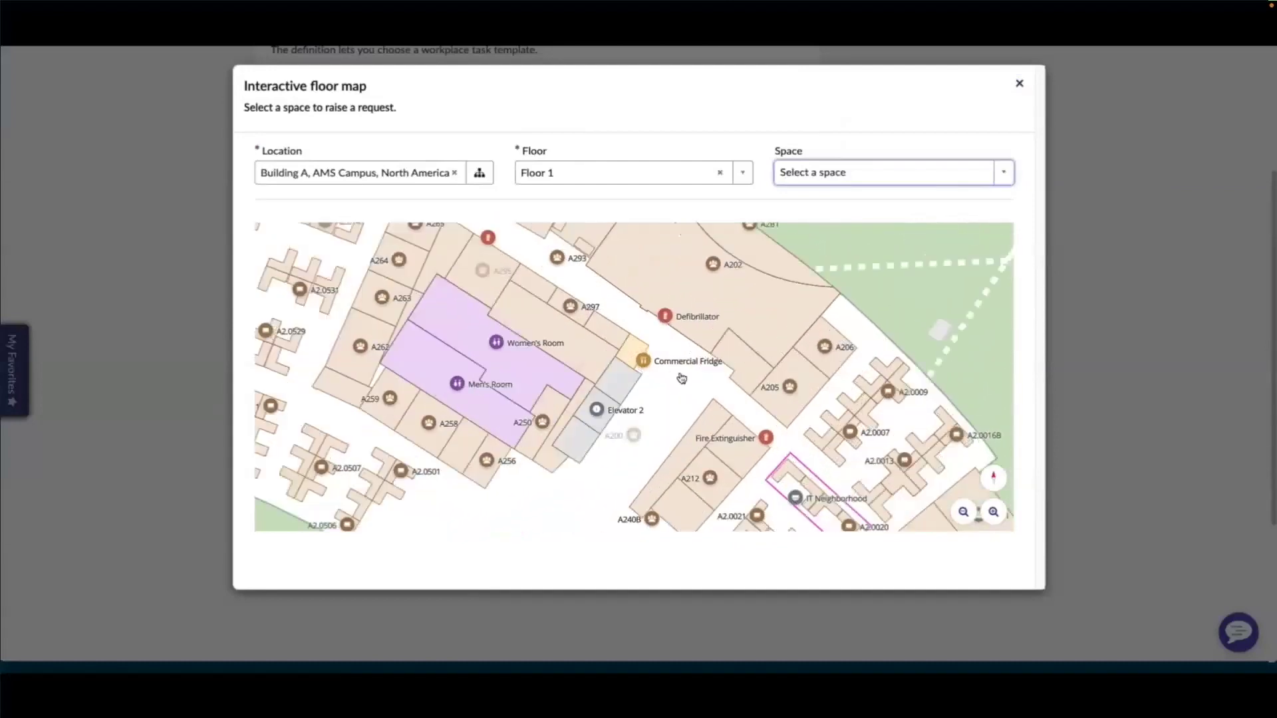
pyautogui.click(639, 365)
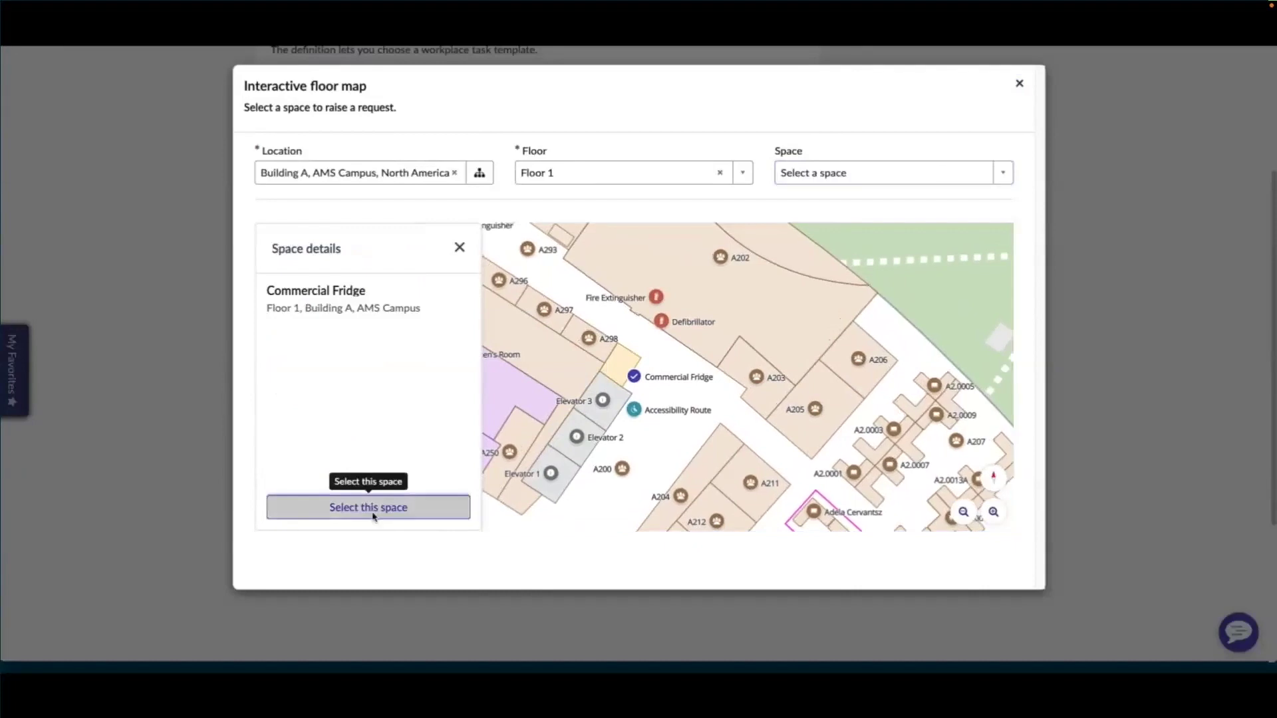
pyautogui.click(370, 512)
pyautogui.click(421, 529)
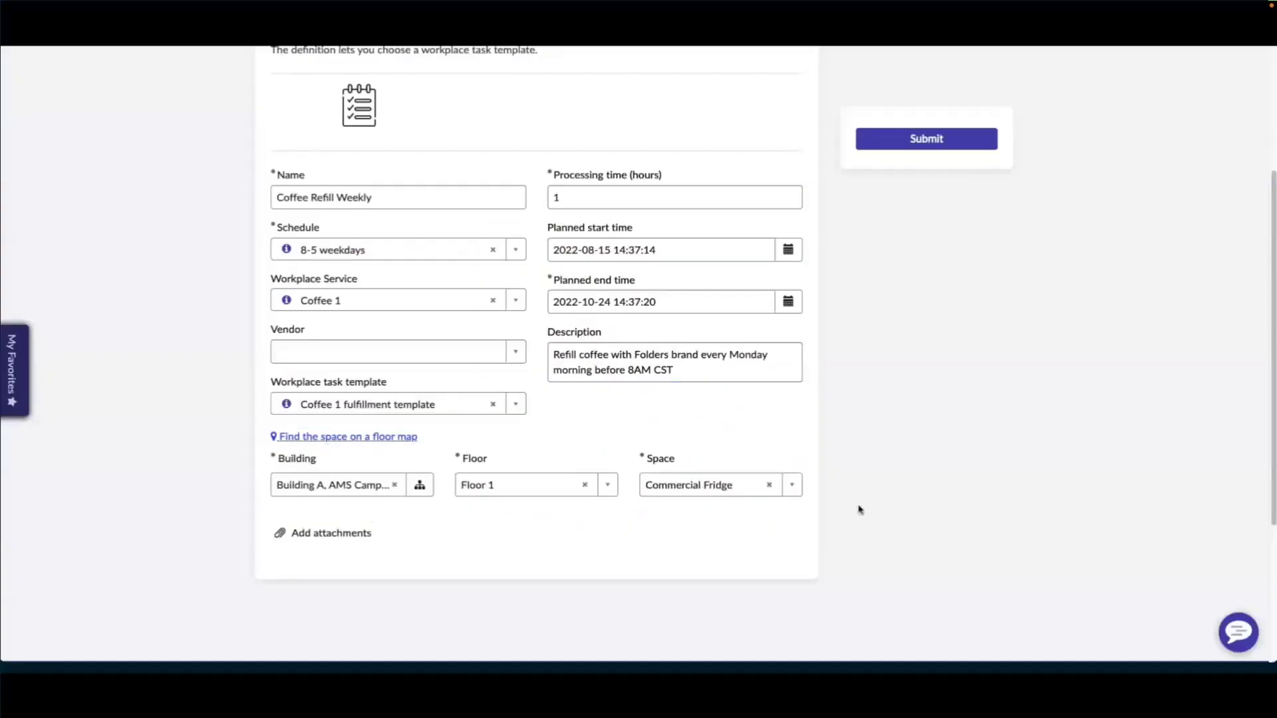
# Step: Open all planned task definitions and review the Coffee Refill Weekly entry in the list
pyautogui.scroll(3, 924, 439)
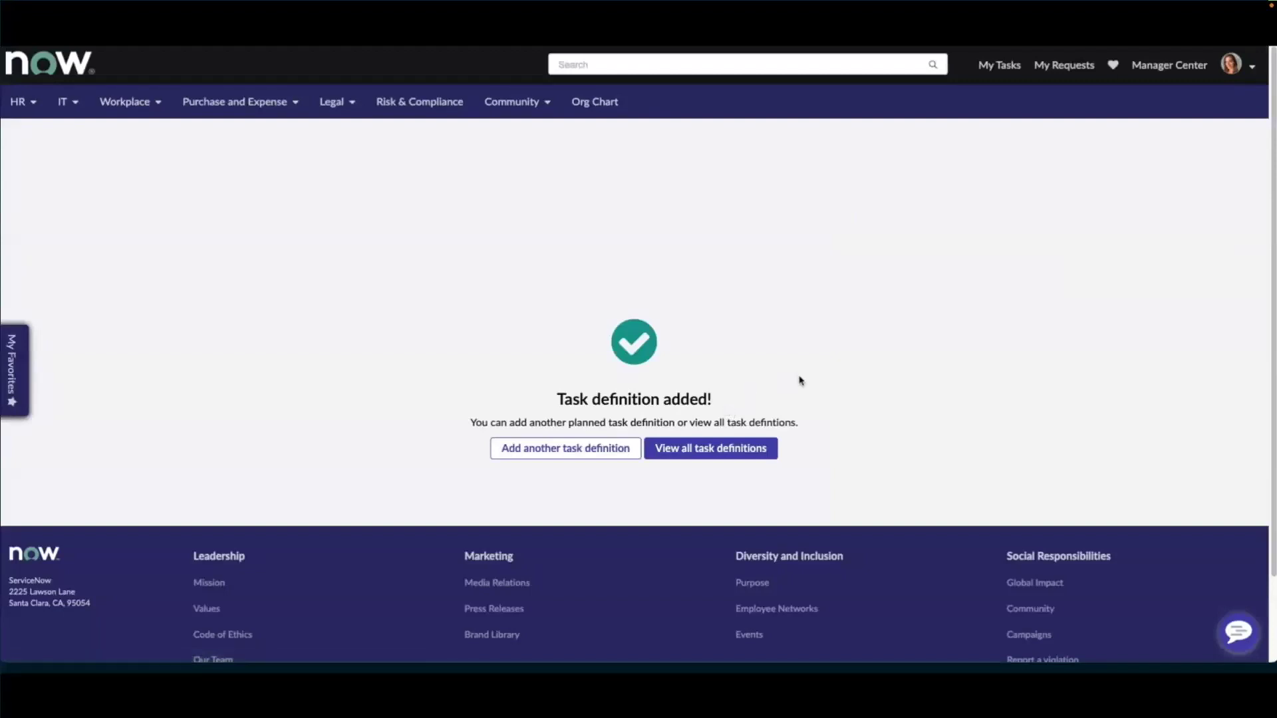
pyautogui.click(764, 450)
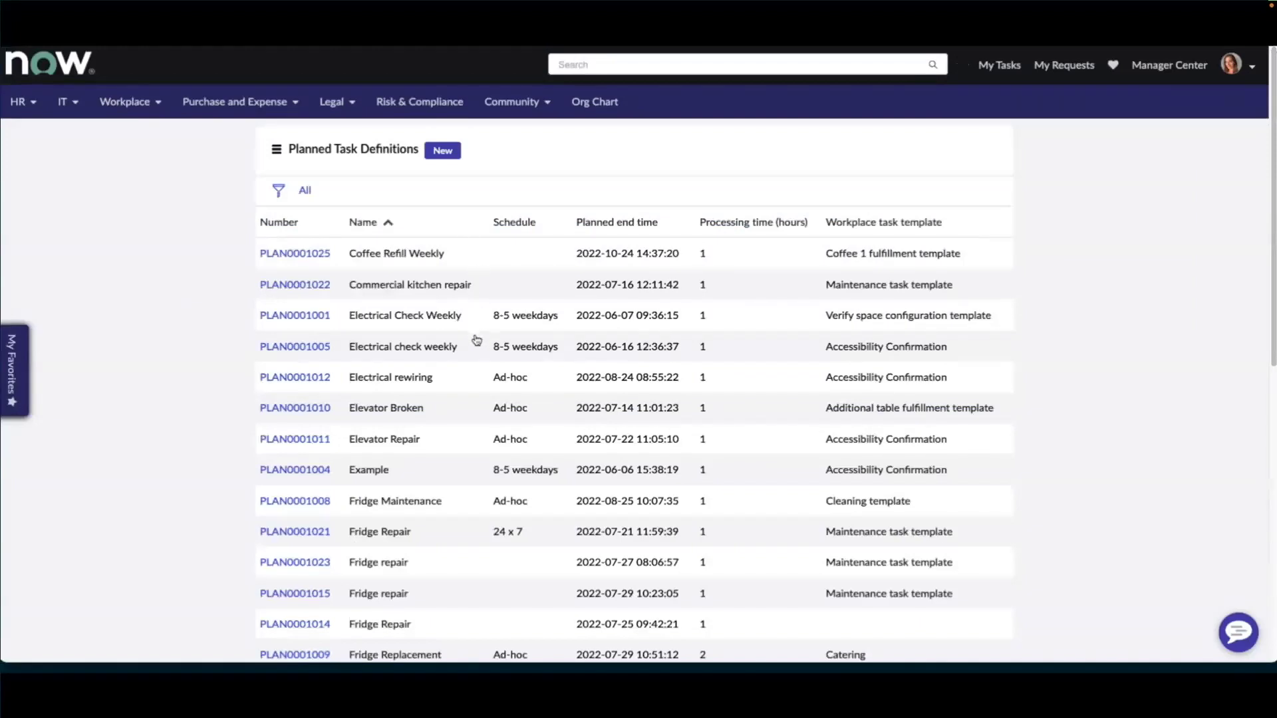
pyautogui.scroll(-3, 469, 359)
pyautogui.scroll(-2, 467, 367)
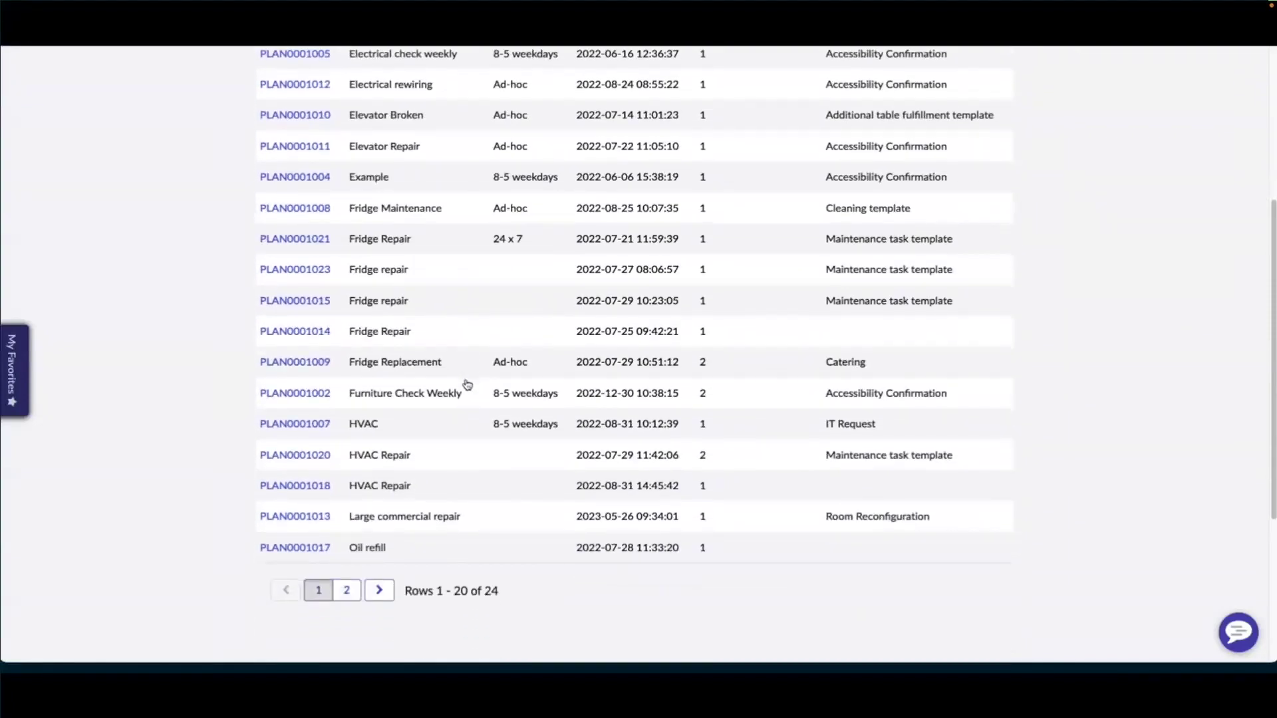
pyautogui.scroll(5, 468, 383)
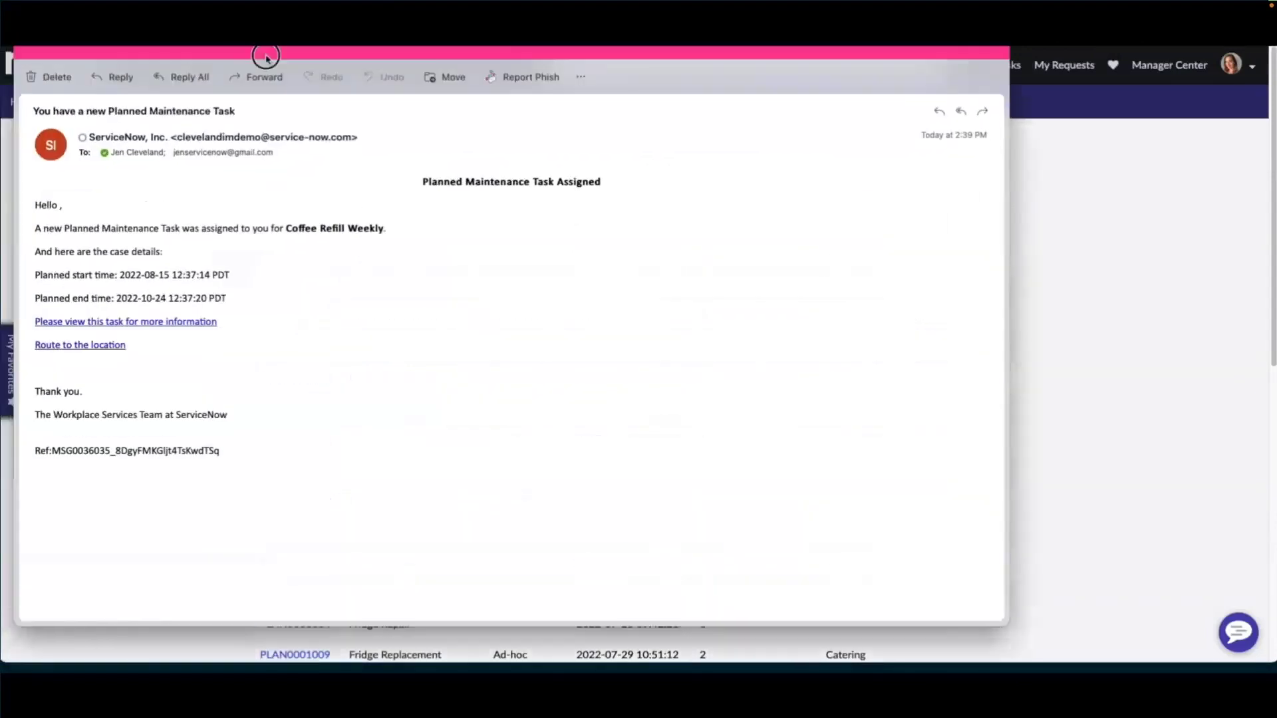
# Step: Move the 'You have a new Planned Maintenance Task' email window into view
pyautogui.moveTo(266, 57); pyautogui.dragTo(334, 79)
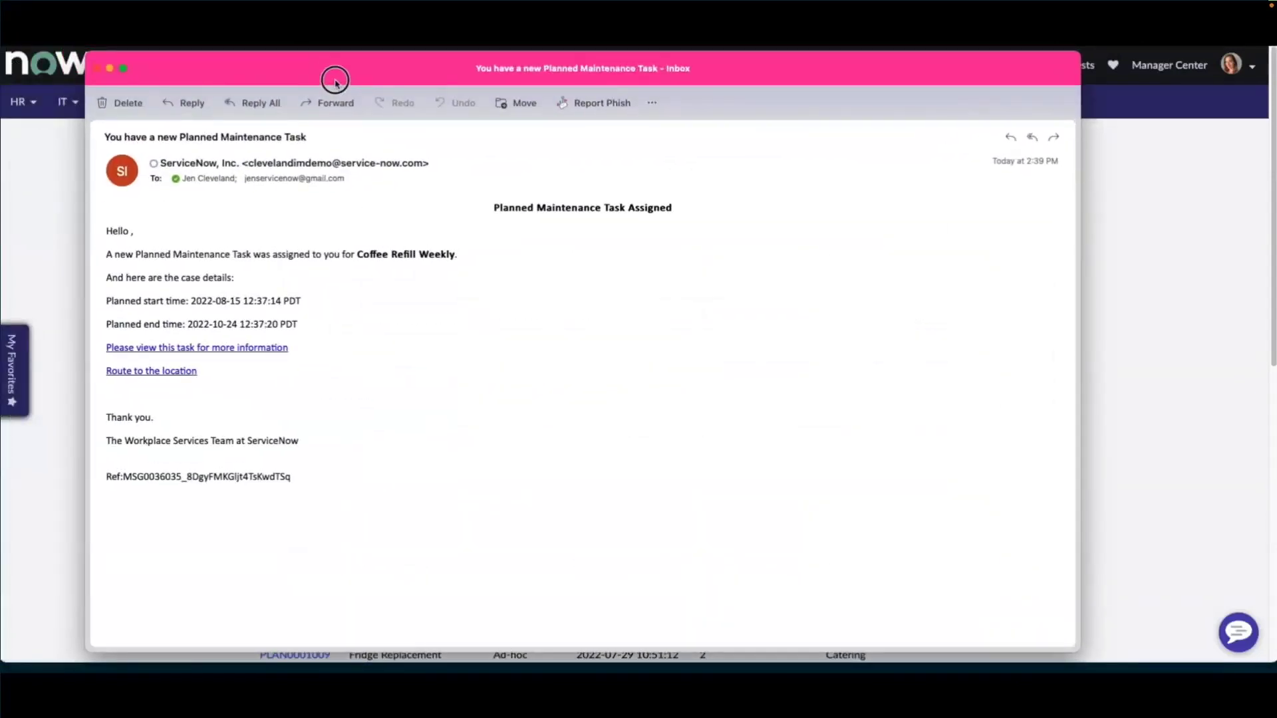